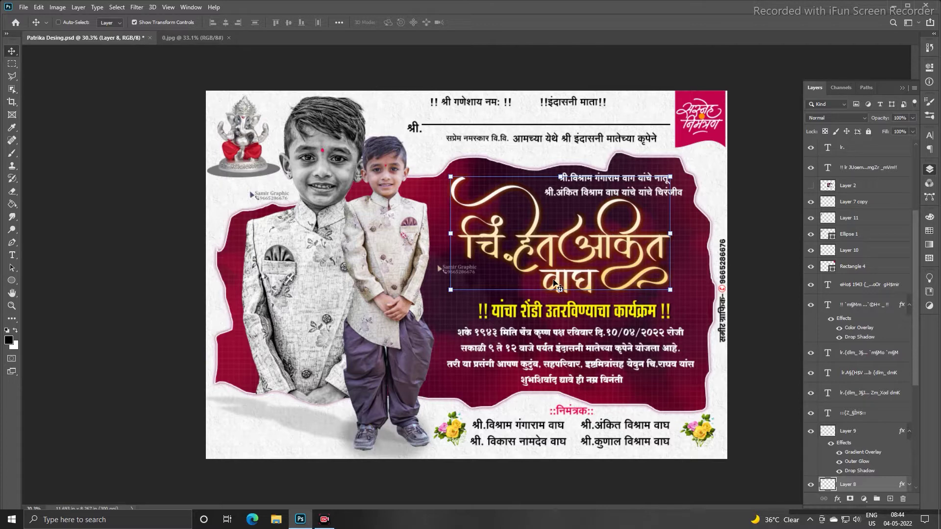
- Examine the finished invitation design in Patrika Desing.psd and the image files in the Shendi Patrika 1 folder
scroll(555, 283, "up", 2)
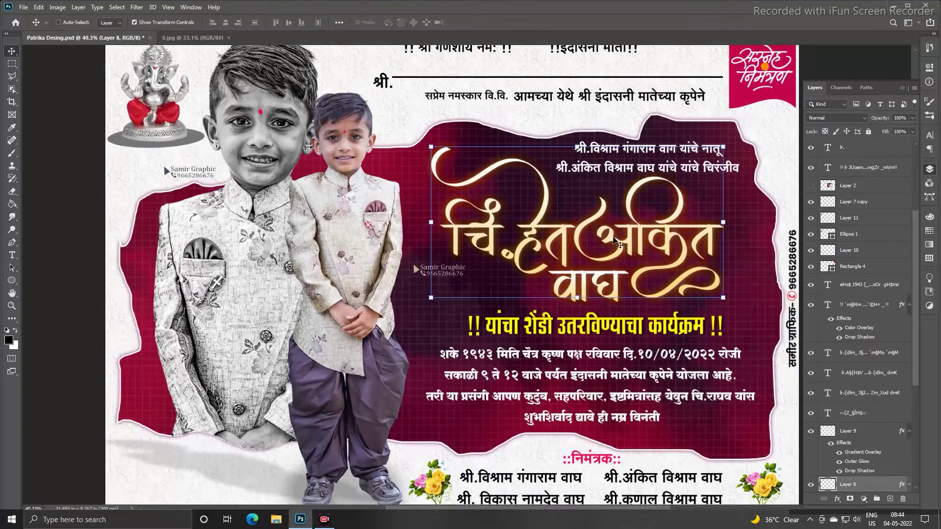
scroll(615, 241, "up", 1)
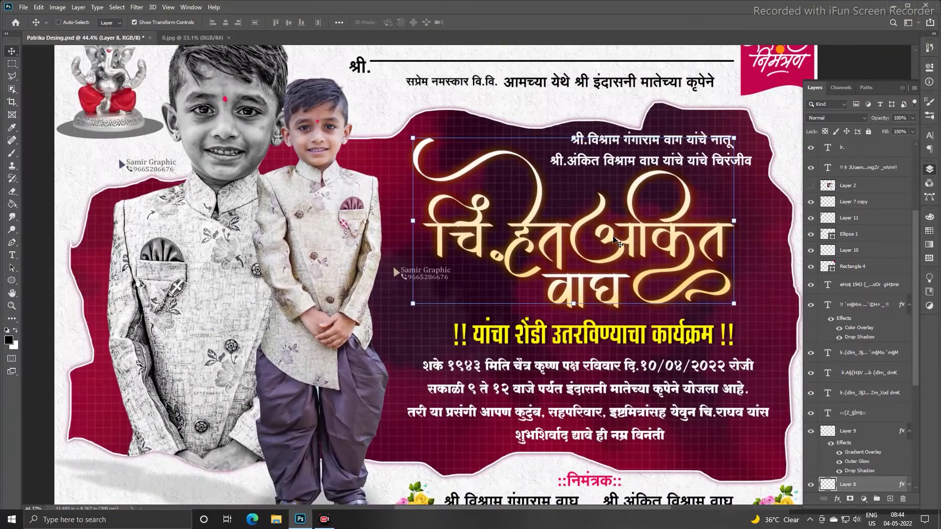
scroll(289, 202, "up", 2)
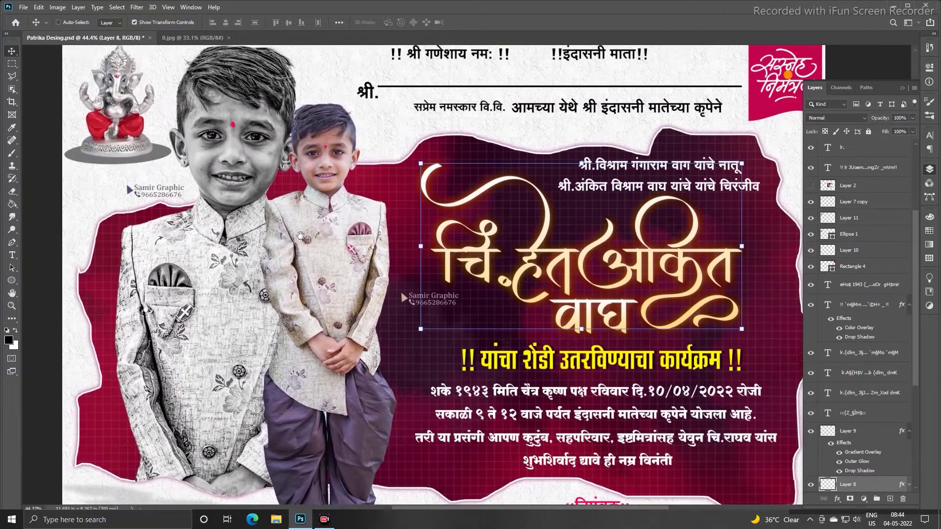
left_click(230, 195, "ctrl")
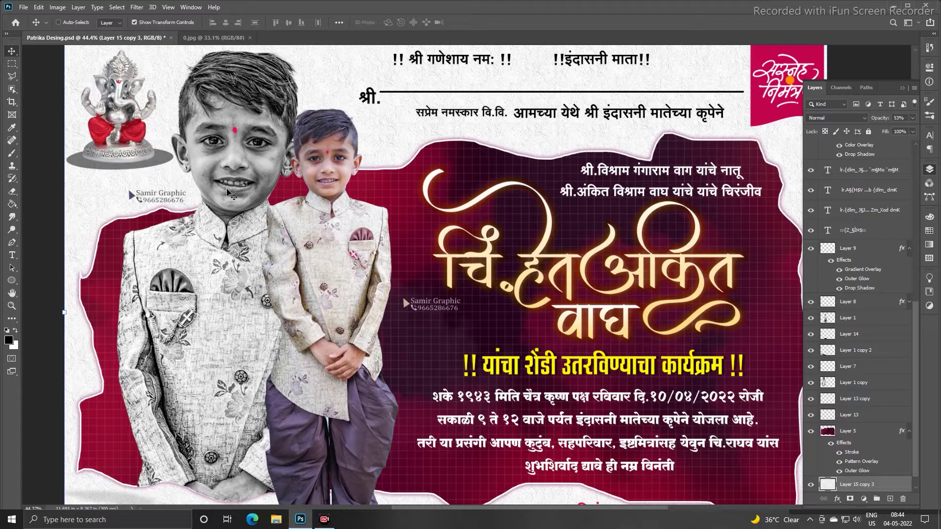
key("ctrl+o")
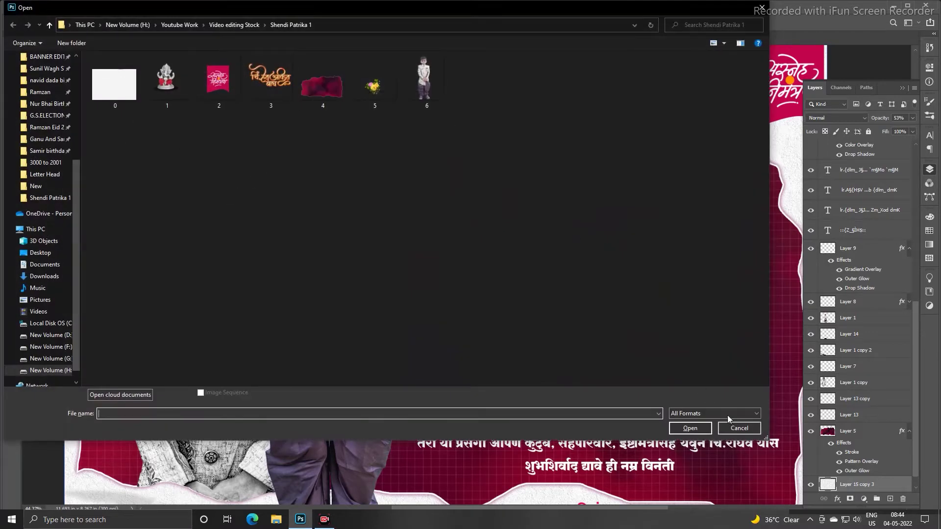
left_click(745, 428)
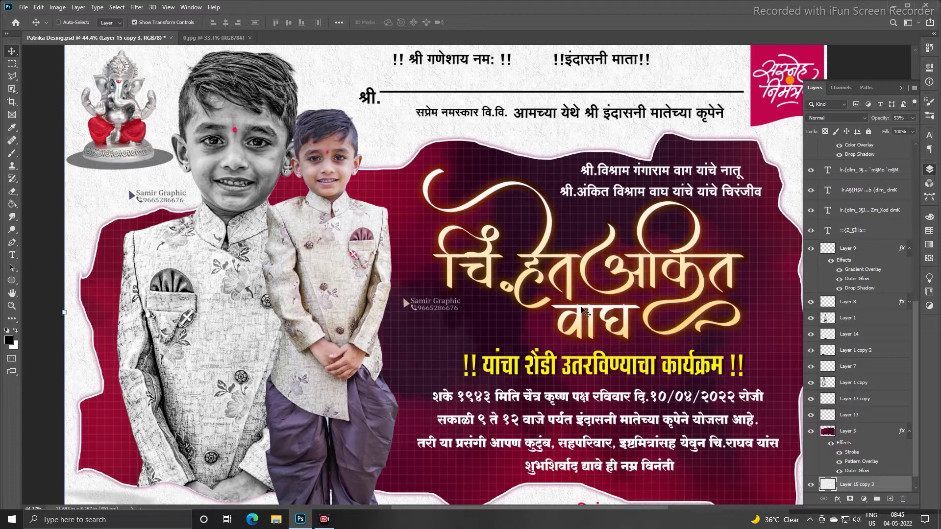
scroll(513, 337, "down", 4)
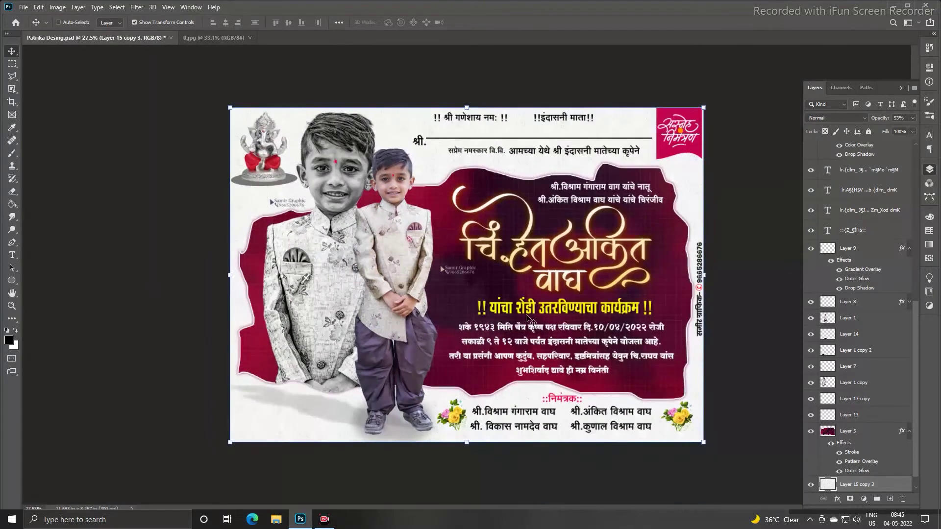
- Switch to 0.jpg and inspect its white paper texture both close up and as a whole
left_click(218, 38)
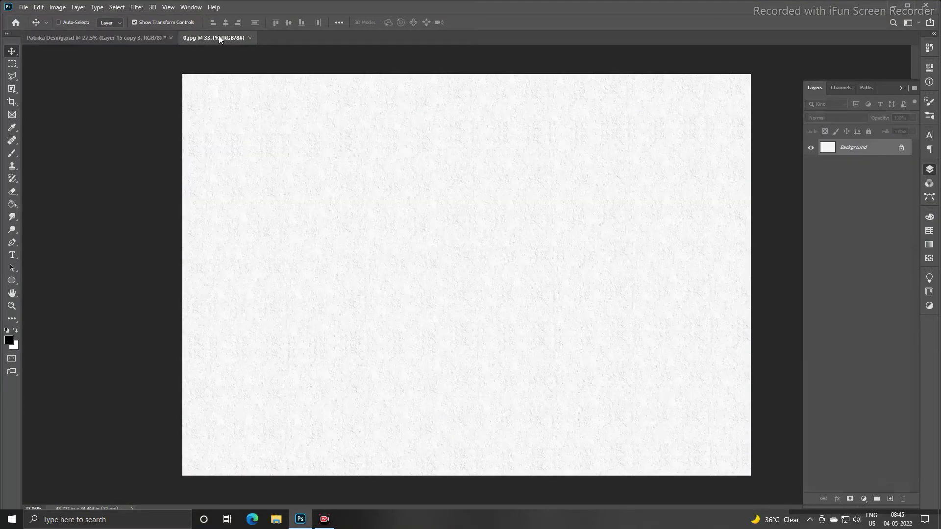
scroll(442, 179, "down", 1)
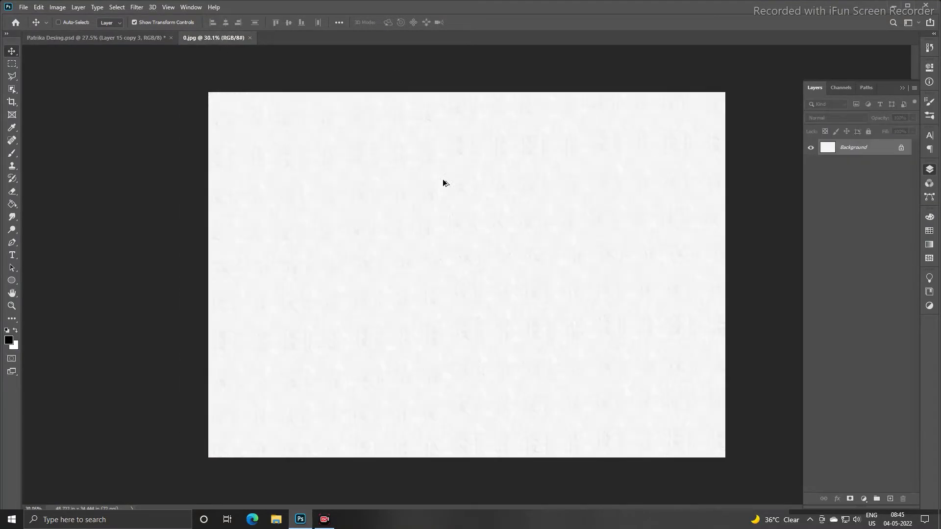
scroll(442, 183, "down", 1)
scroll(468, 252, "up", 8)
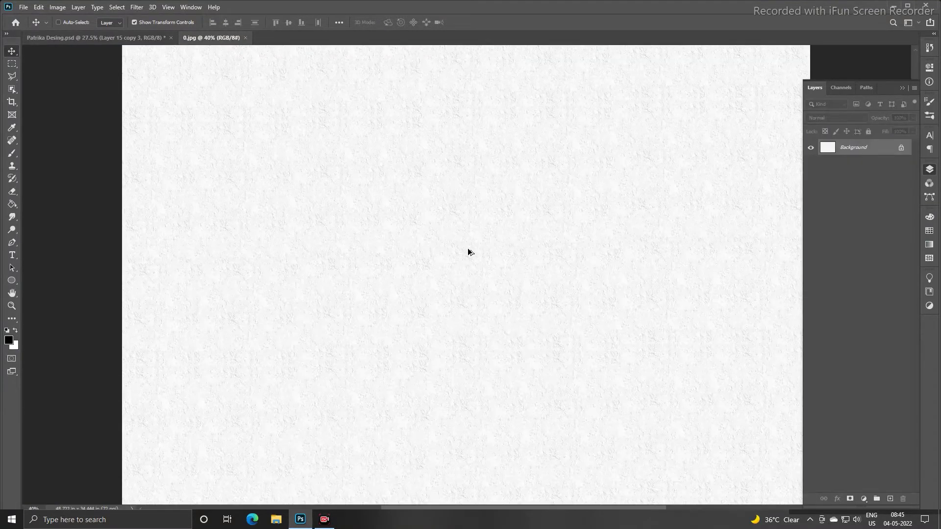
scroll(468, 249, "up", 6)
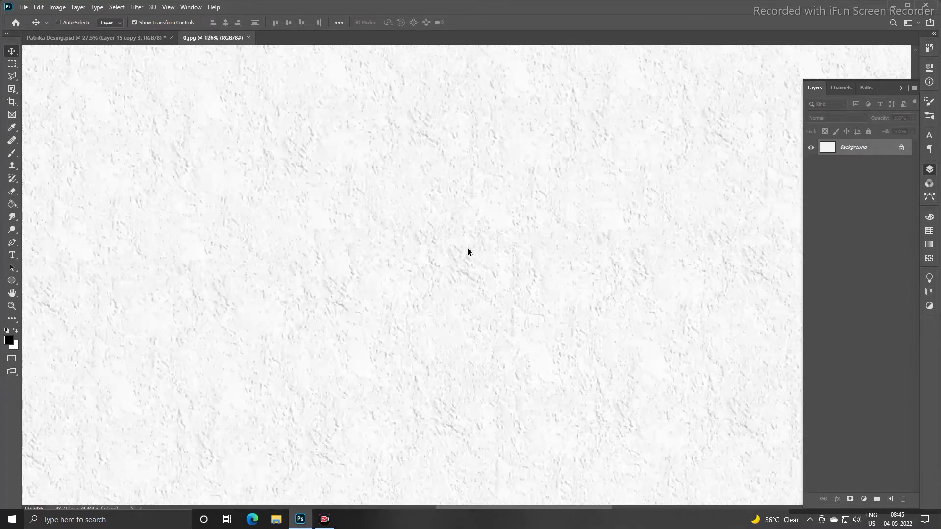
scroll(468, 252, "down", 3)
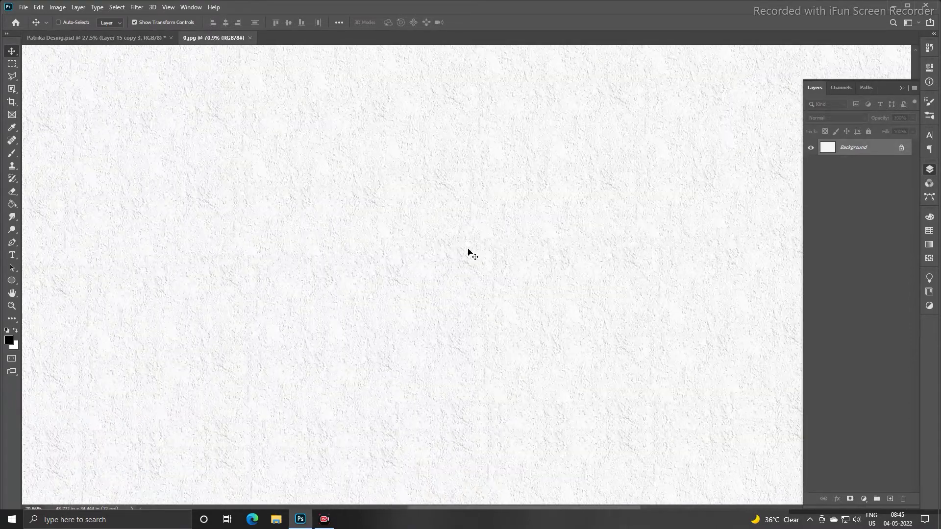
scroll(468, 251, "down", 6)
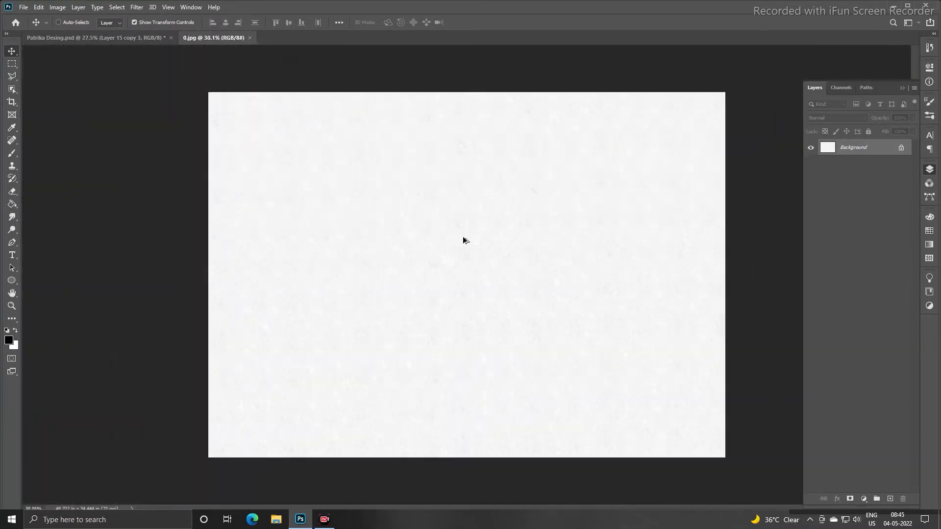
scroll(462, 237, "up", 6)
scroll(465, 240, "down", 4)
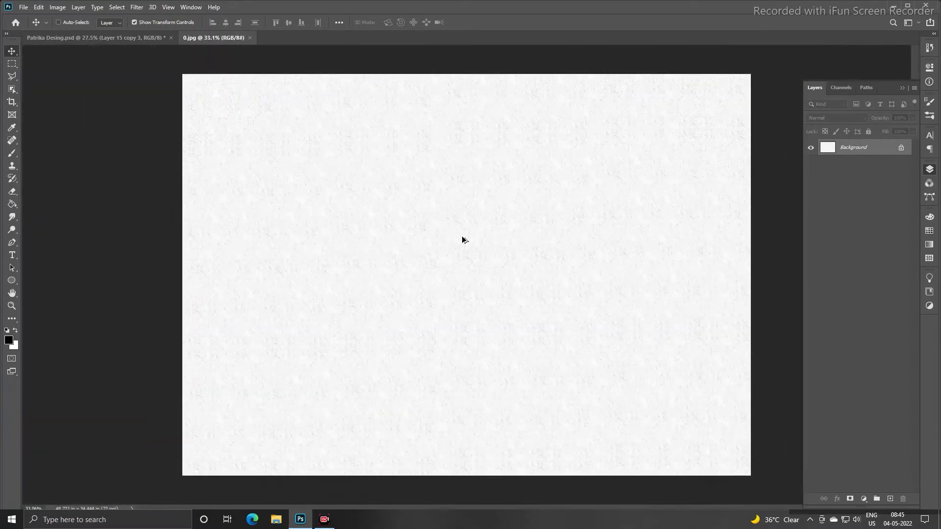
scroll(463, 238, "up", 2)
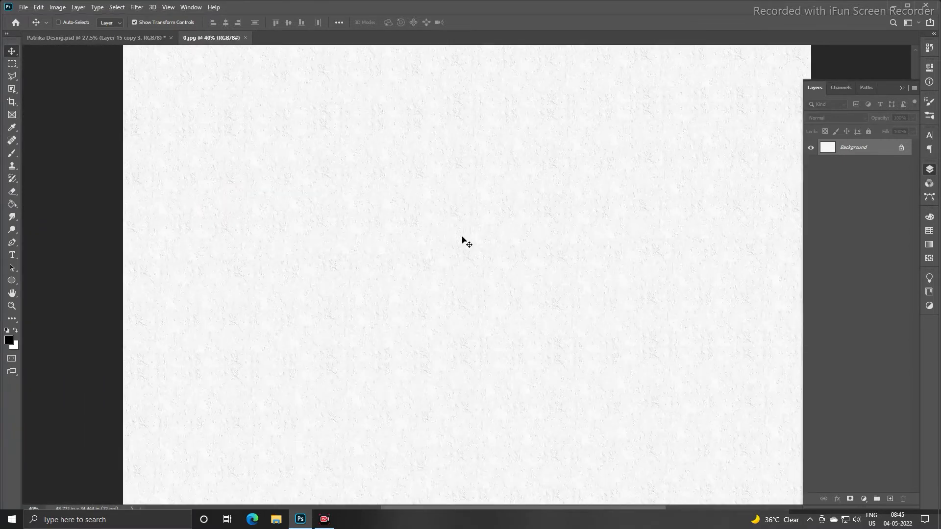
scroll(463, 238, "down", 2)
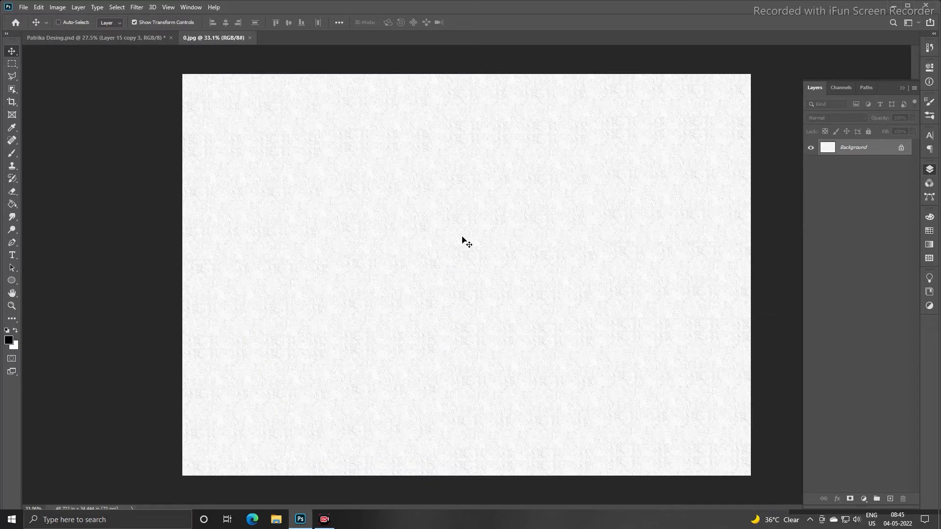
- Check the image size settings of 0.jpg without changing them, and view the whole background
key("h")
key("ctrl+alt+i")
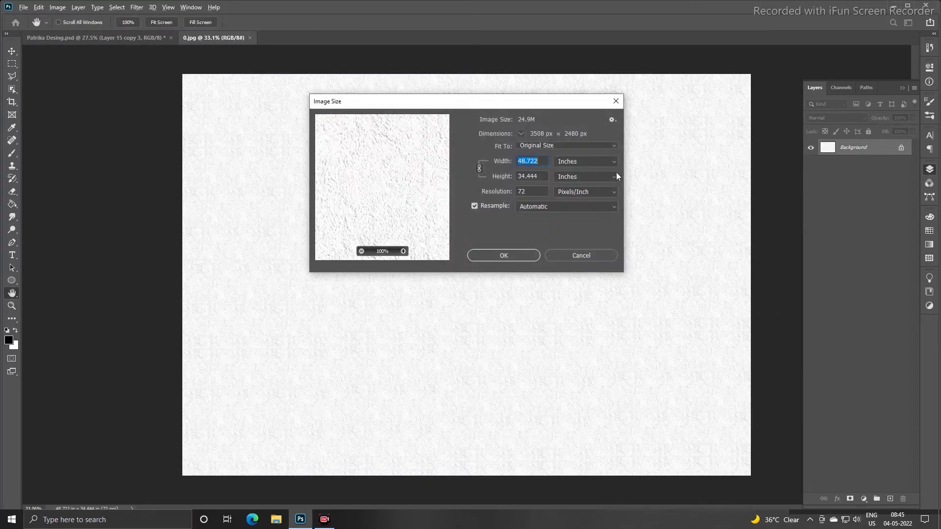
key("Escape")
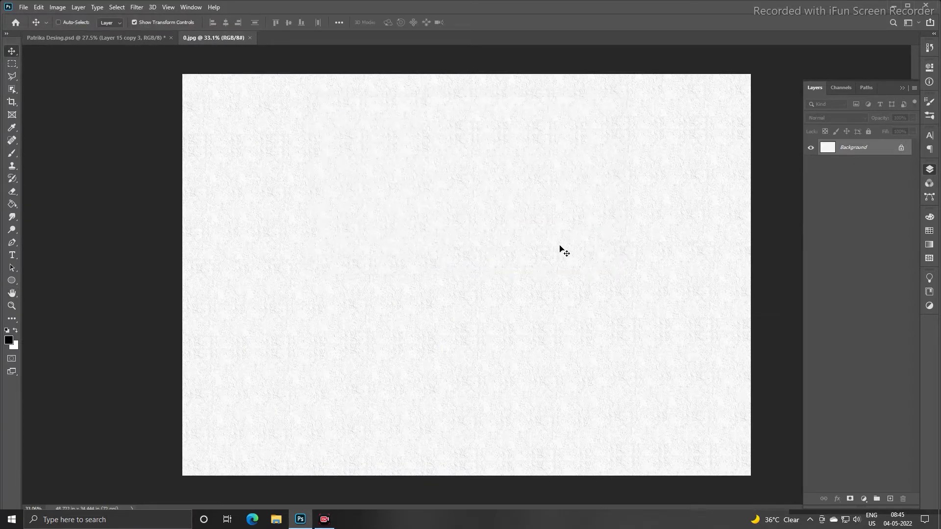
scroll(413, 241, "down", 1)
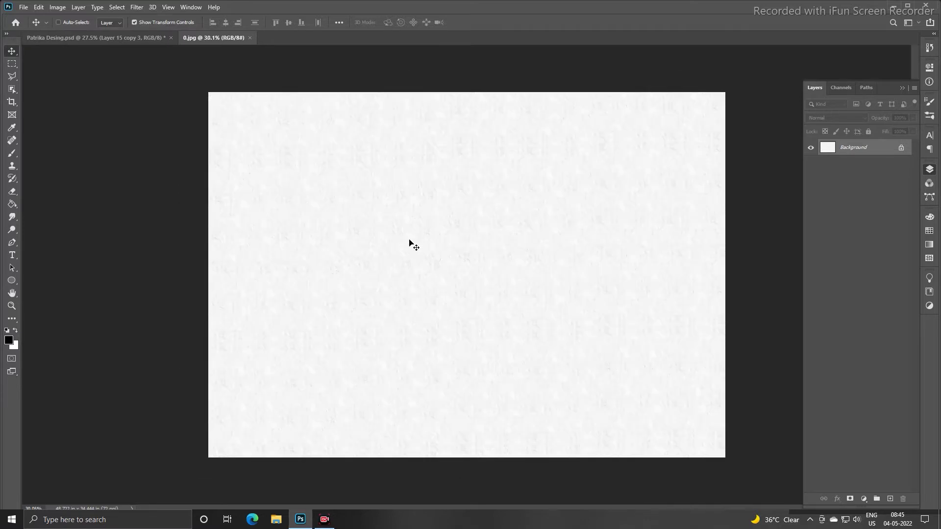
scroll(433, 233, "up", 1)
scroll(433, 236, "up", 1)
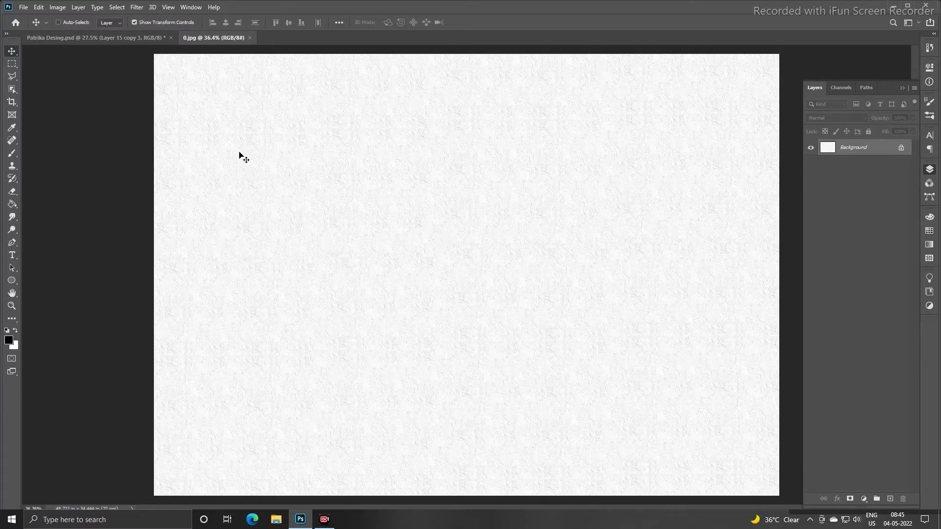
- Cut the torn-edge maroon artwork out of 4.png, discarding changes to that file, and paste it into 0.jpg
left_click(135, 38)
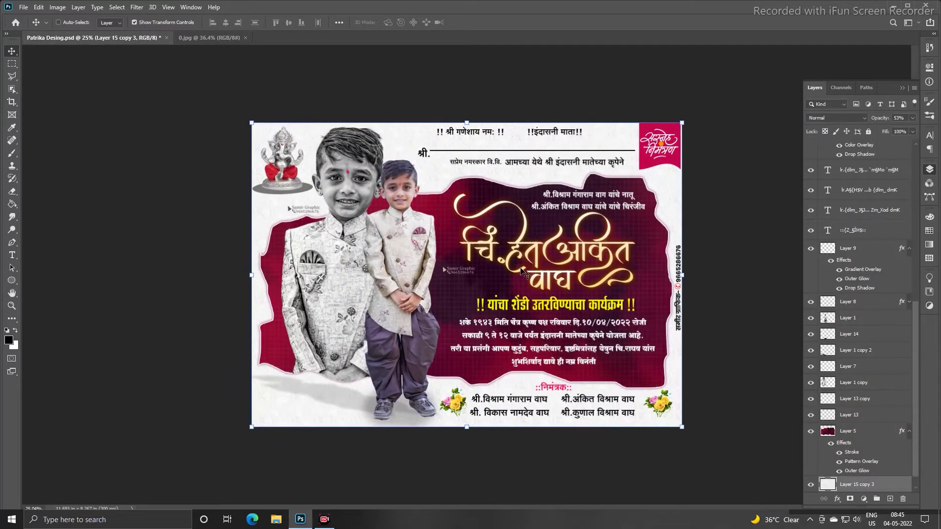
left_click(205, 39)
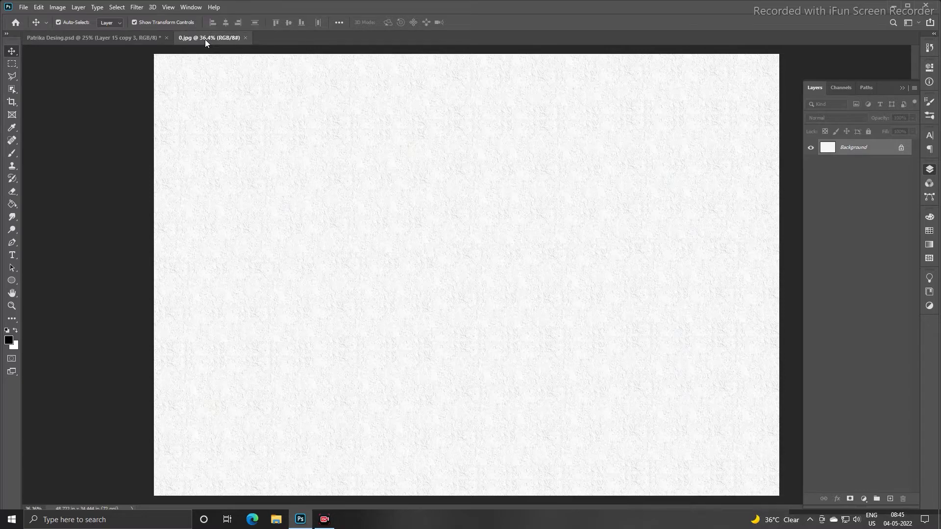
key("ctrl+o")
double_click(320, 88)
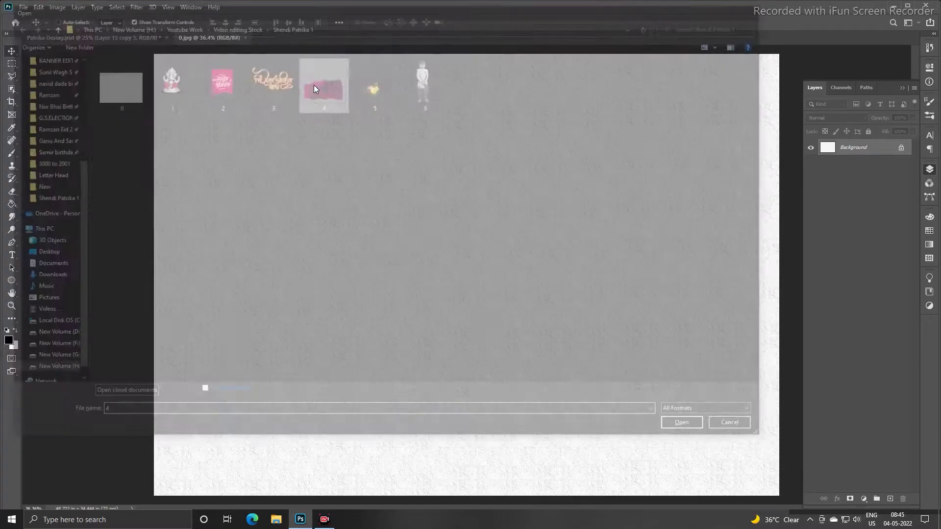
key("ctrl+a")
key("ctrl+x")
key("ctrl+w")
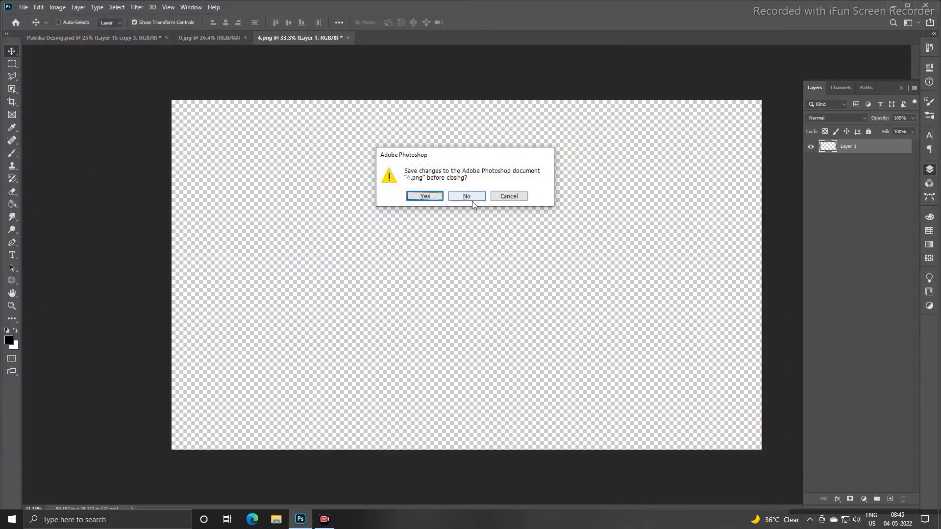
left_click(472, 199)
key("ctrl+v")
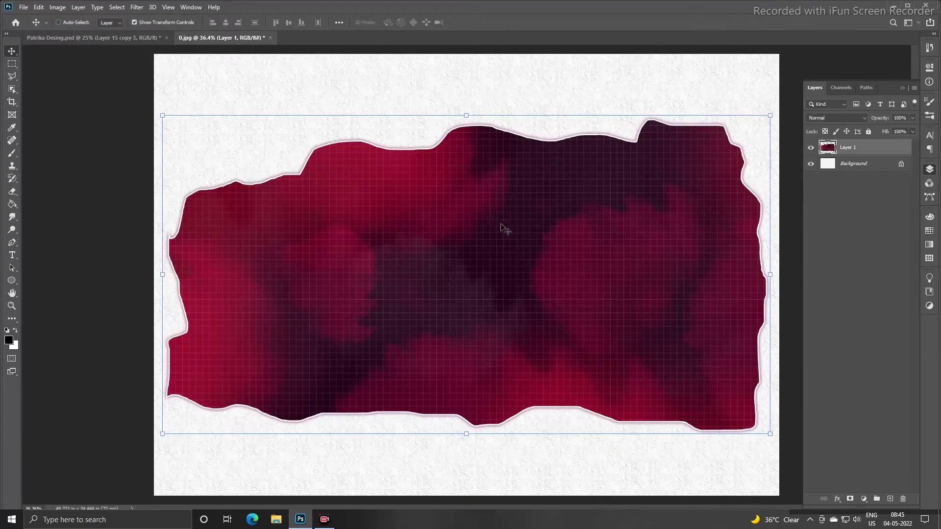
- Cut the boy's photo out of 6.png, discarding changes to that file, and paste it above the maroon artwork in 0.jpg
scroll(505, 229, "down", 1)
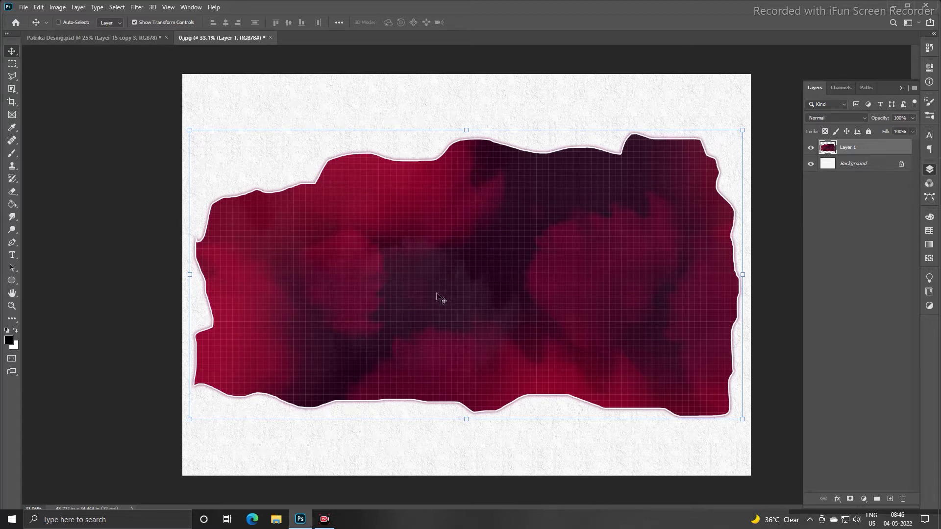
key("ctrl+o")
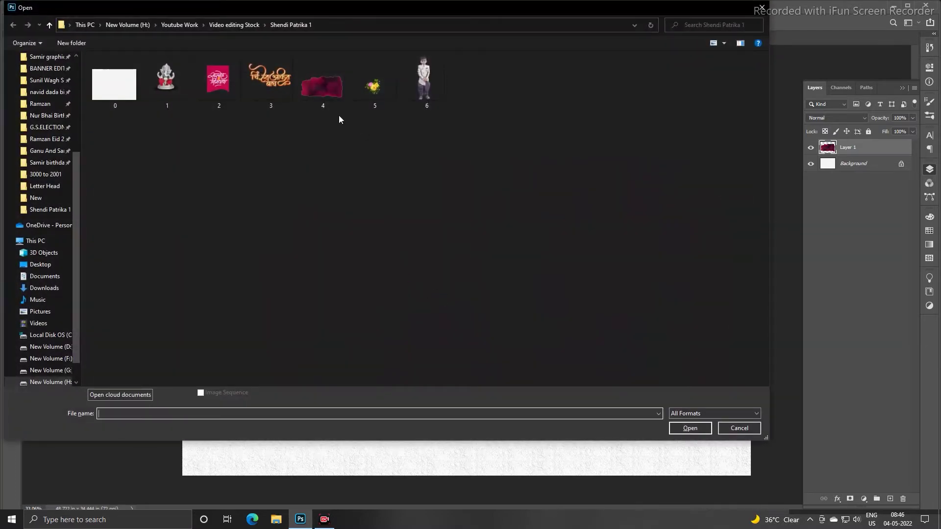
double_click(422, 81)
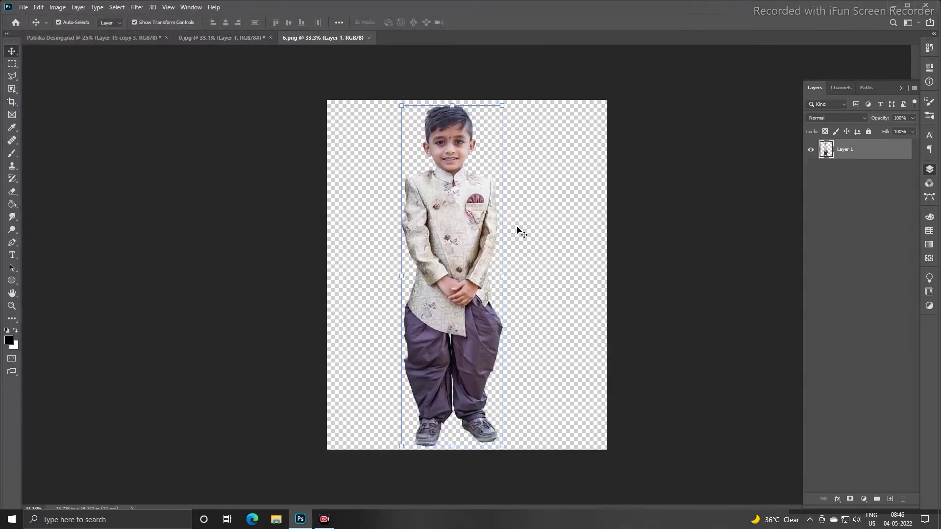
key("ctrl+a")
key("ctrl+x")
key("ctrl+w")
left_click(468, 196)
key("ctrl+v")
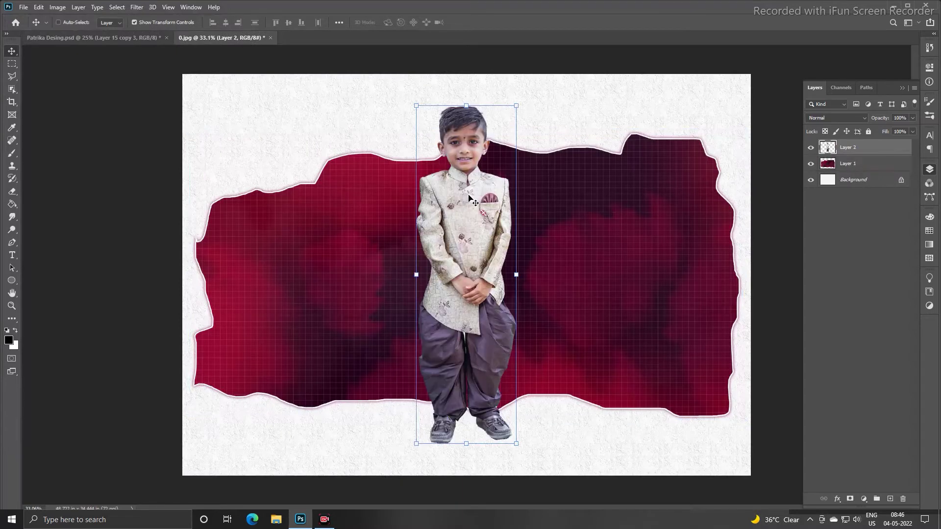
- Move the boy's photo into the left half of the canvas with his feet near the lower edge, and enlarge it slightly
left_click_drag(472, 218, 379, 249)
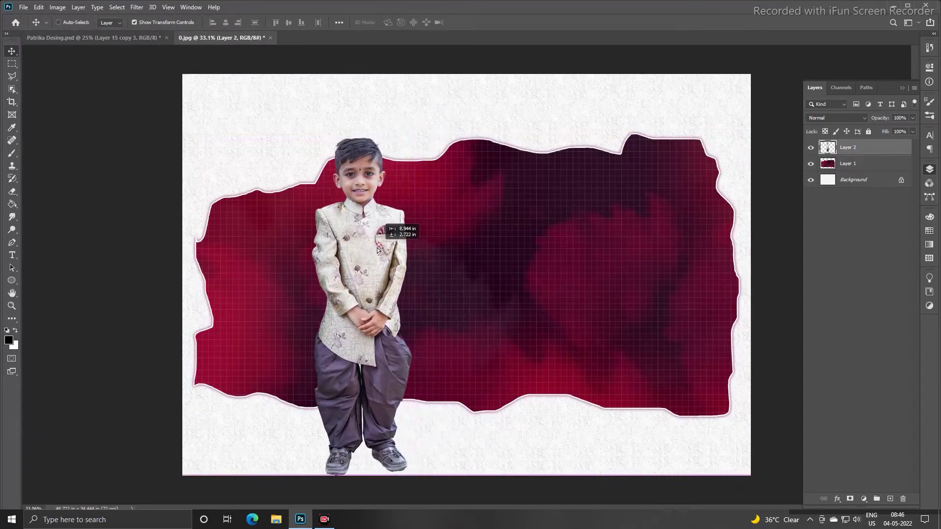
key("ctrl+t")
left_click_drag(411, 139, 446, 116)
key("Return")
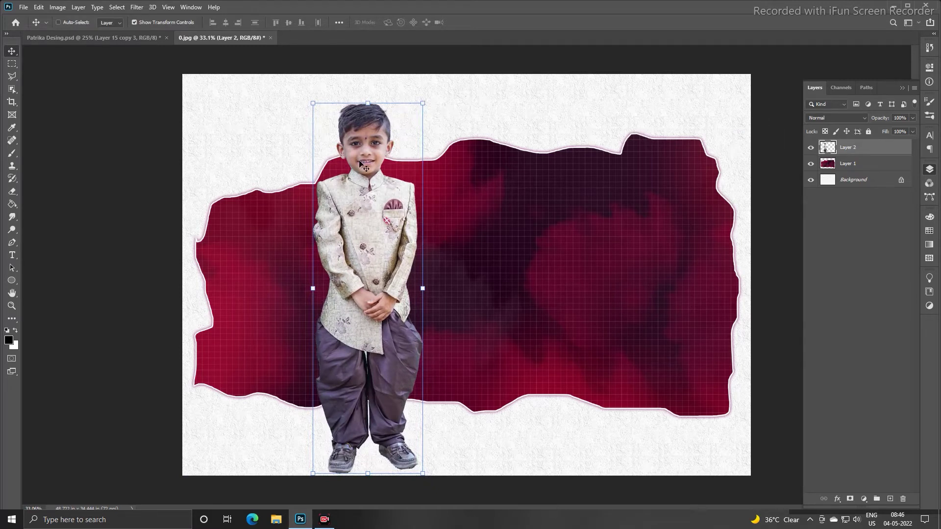
- Scale the boy's photo down slightly from its upper right corner and nudge it a little to the right
key("ctrl+t")
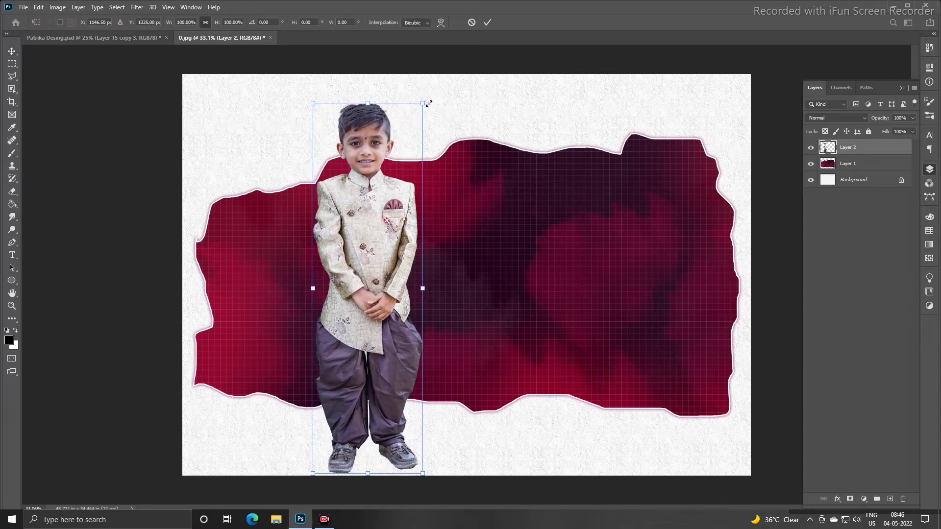
left_click_drag(423, 102, 416, 123)
key("Return")
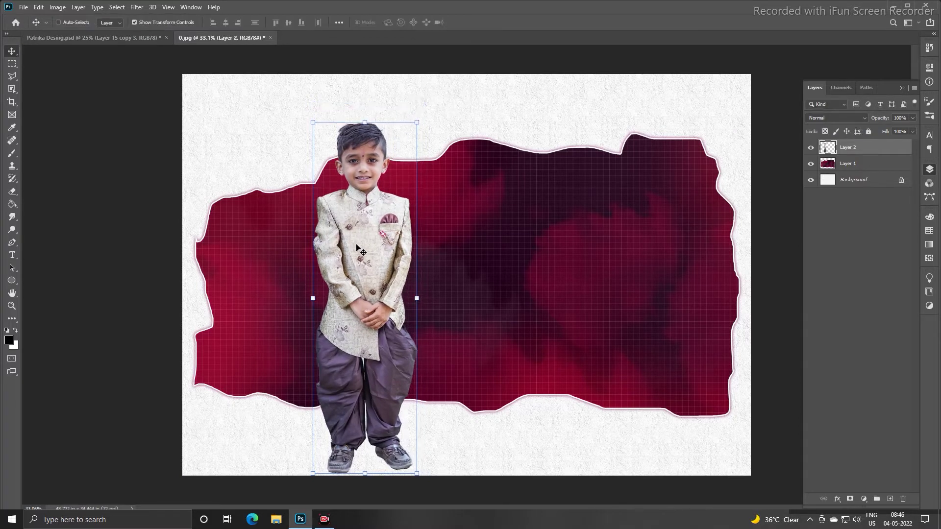
key("shift+Right")
key("shift+Right")
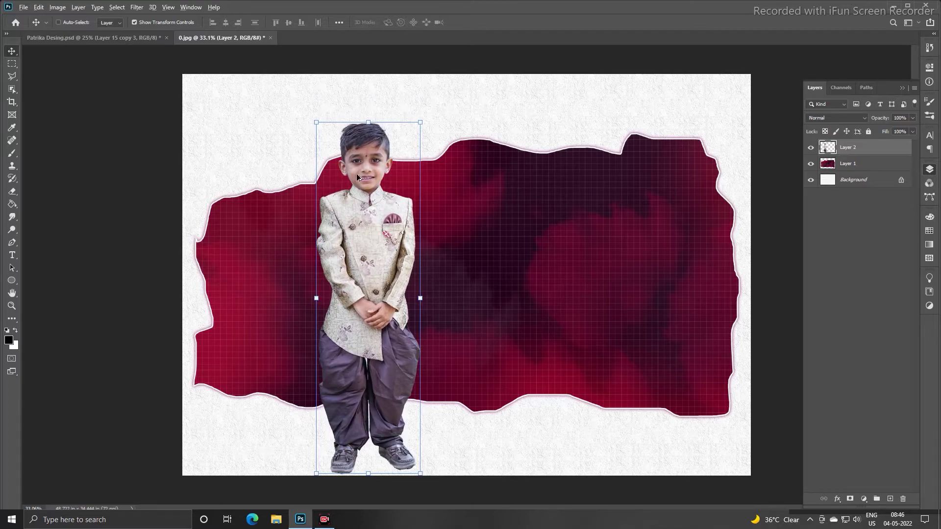
scroll(358, 177, "up", 5)
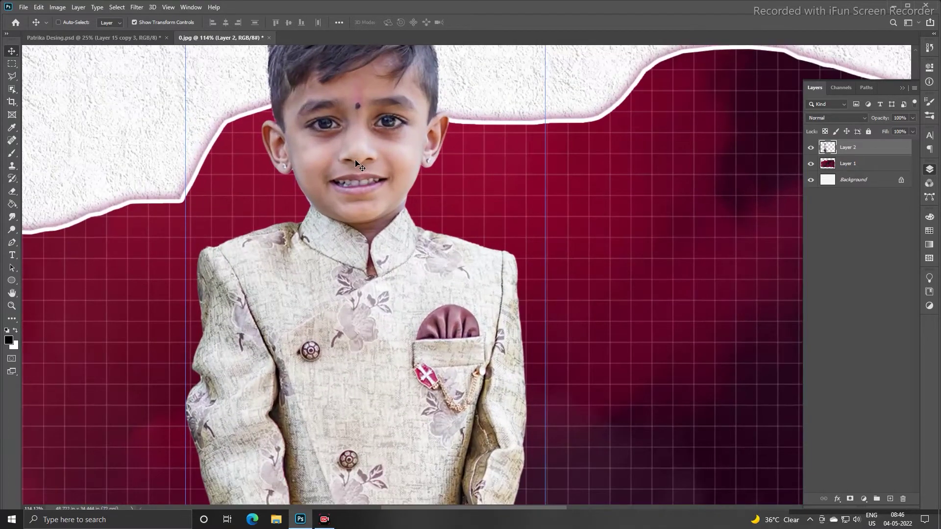
- Compare the size and placement of the boy's photo in 0.jpg with the finished invitation in Patrika Desing.psd
scroll(357, 167, "down", 5)
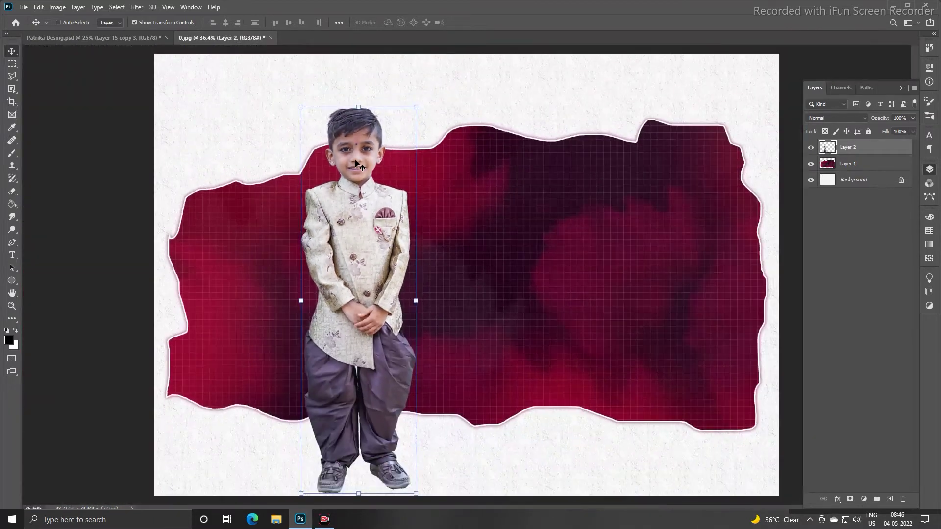
scroll(401, 229, "down", 2)
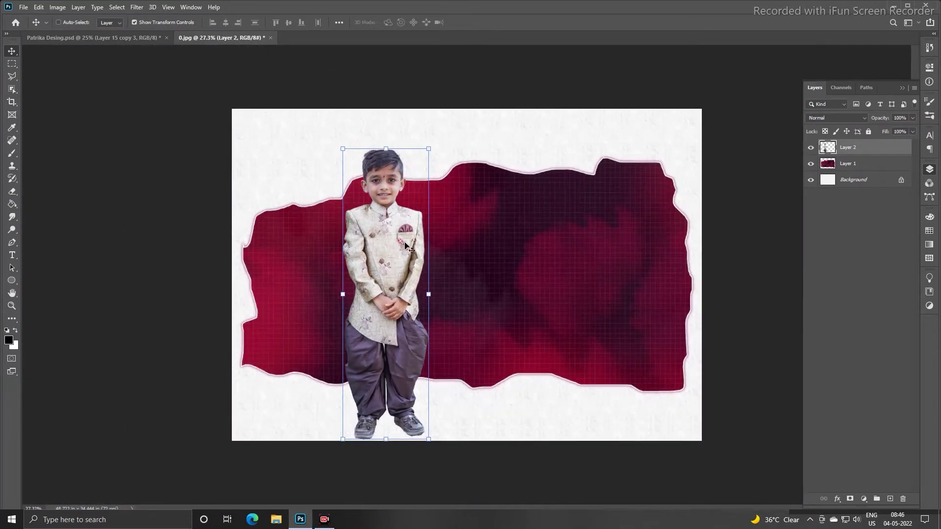
left_click(74, 37)
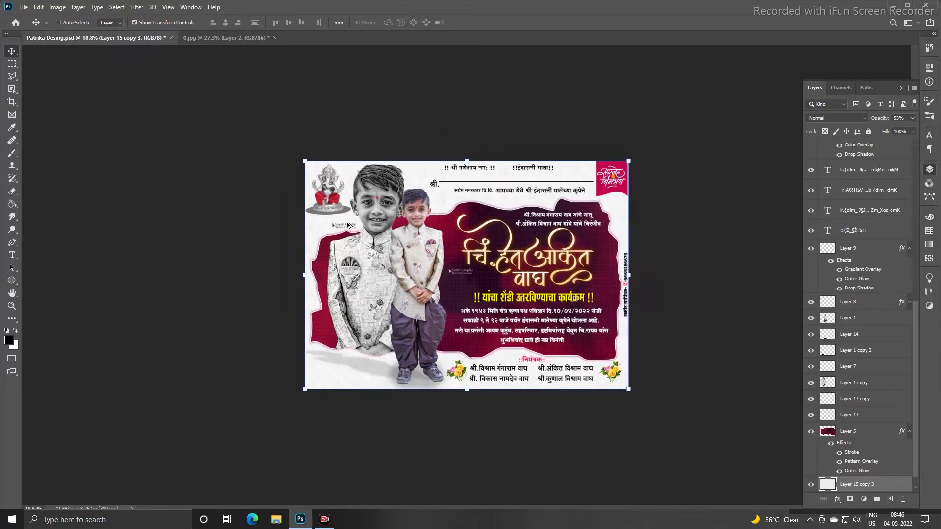
scroll(346, 225, "up", 2)
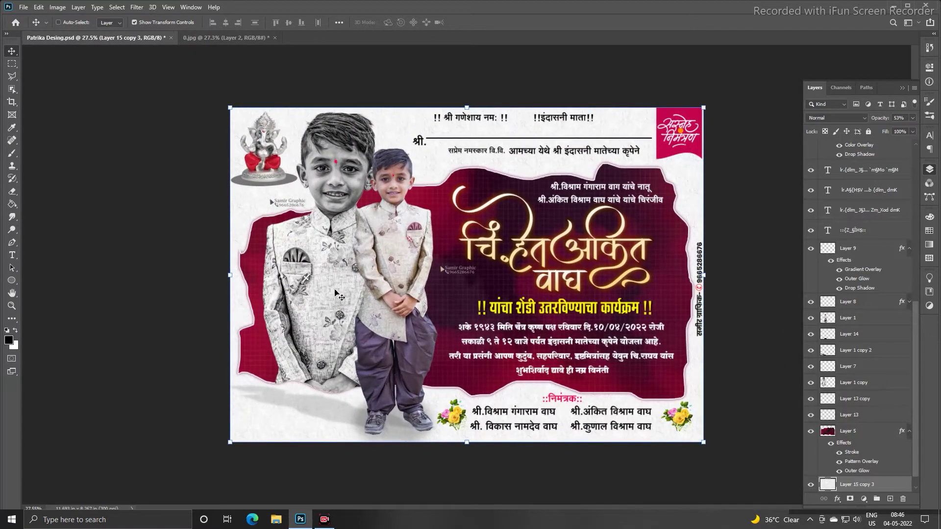
left_click(231, 38)
scroll(493, 260, "down", 2)
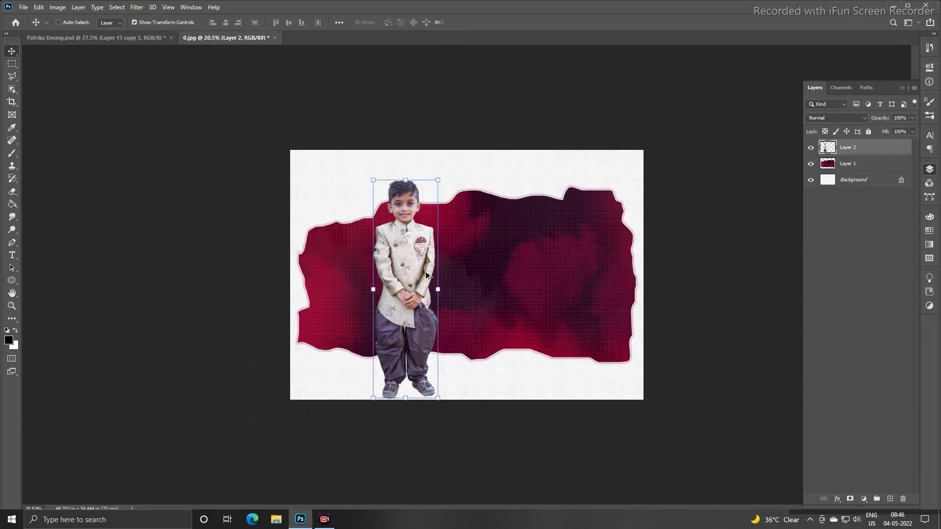
scroll(426, 275, "up", 1)
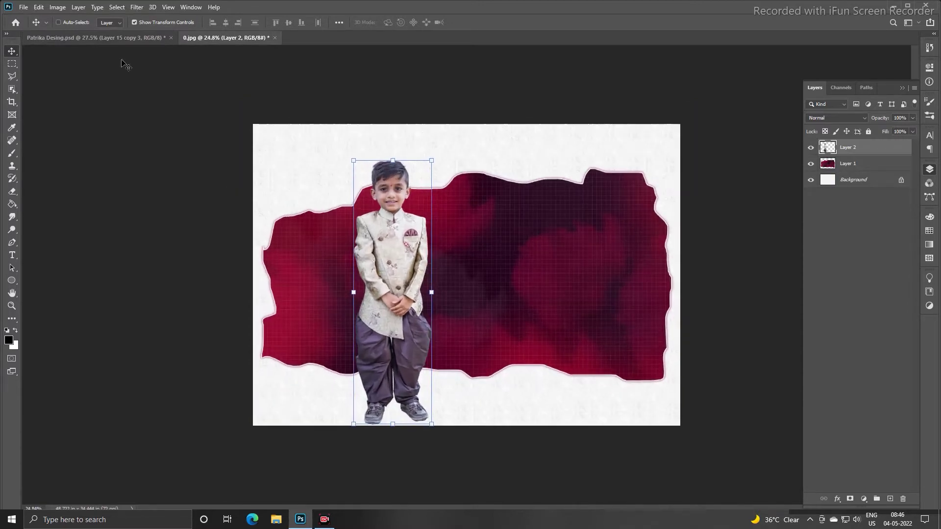
left_click(142, 37)
scroll(389, 433, "up", 1)
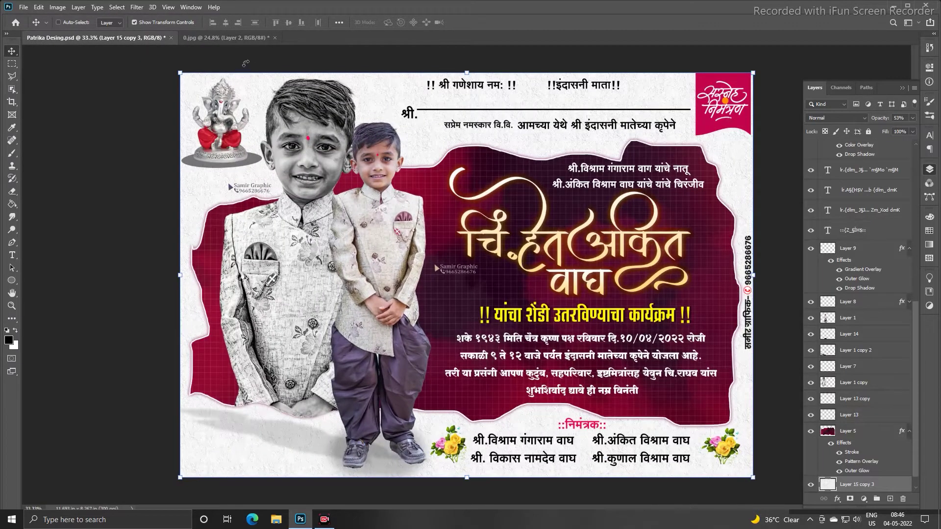
left_click(228, 38)
scroll(509, 272, "down", 2)
scroll(430, 266, "up", 1)
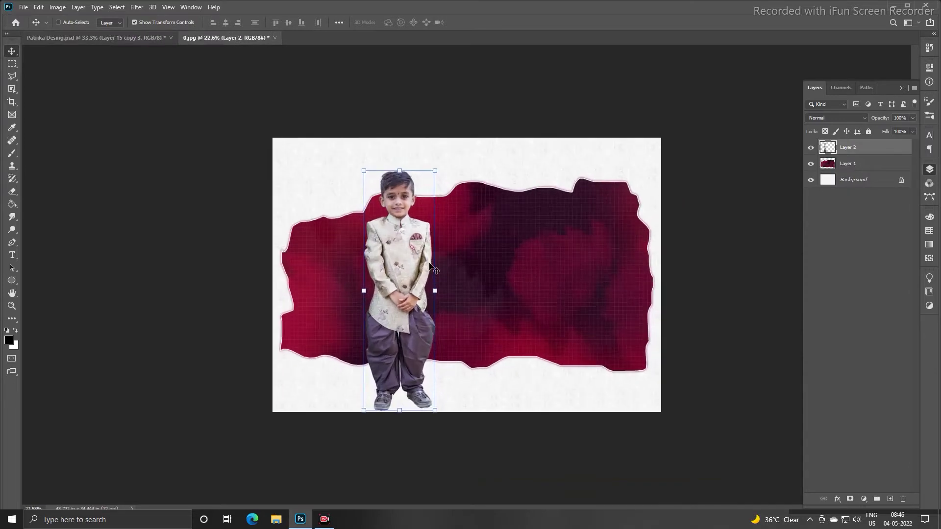
left_click(83, 39)
scroll(307, 120, "up", 1)
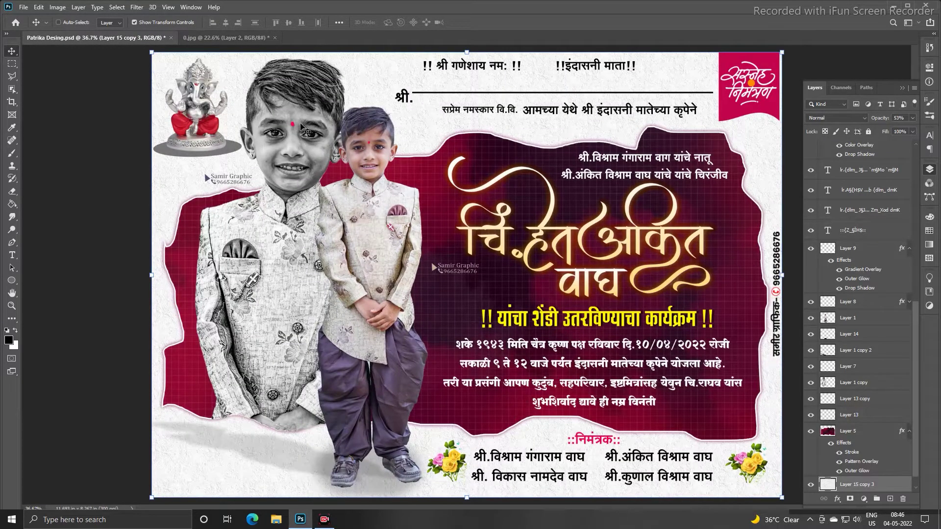
scroll(304, 128, "down", 1)
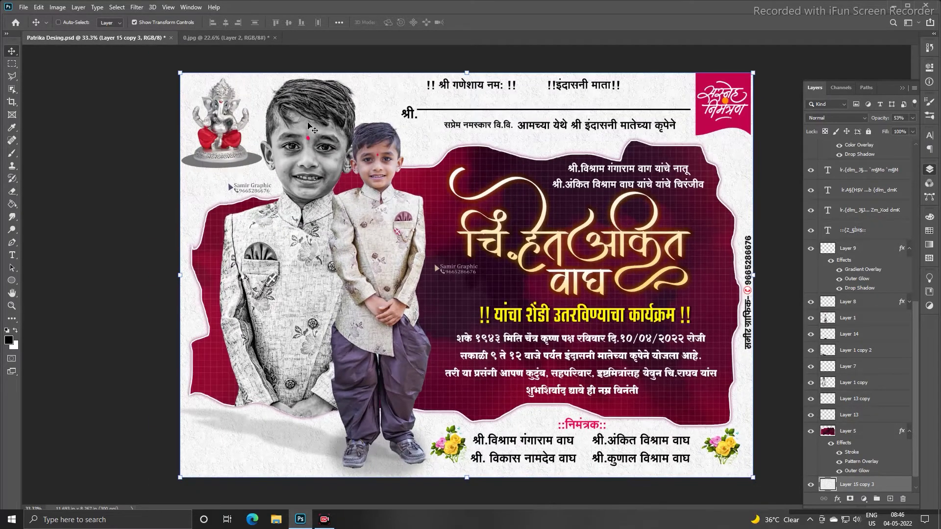
- Duplicate the boy's photo in 0.jpg up and to the right of the original, and scale the copy to about 110%
left_click(236, 39)
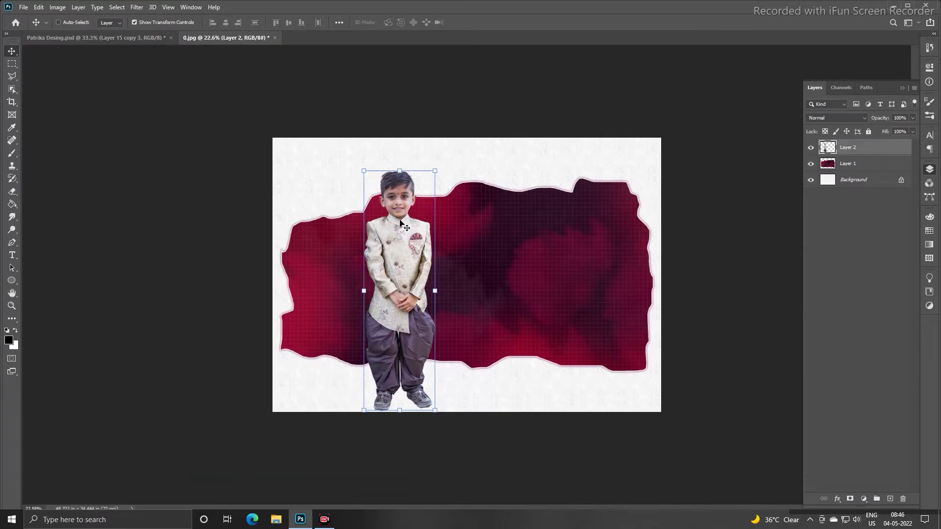
left_click_drag(403, 238, 460, 222)
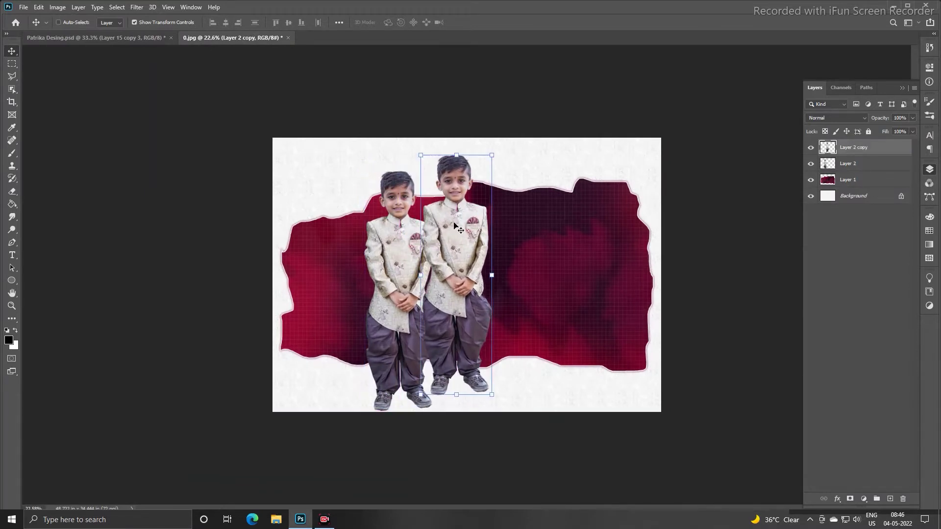
left_click(100, 38)
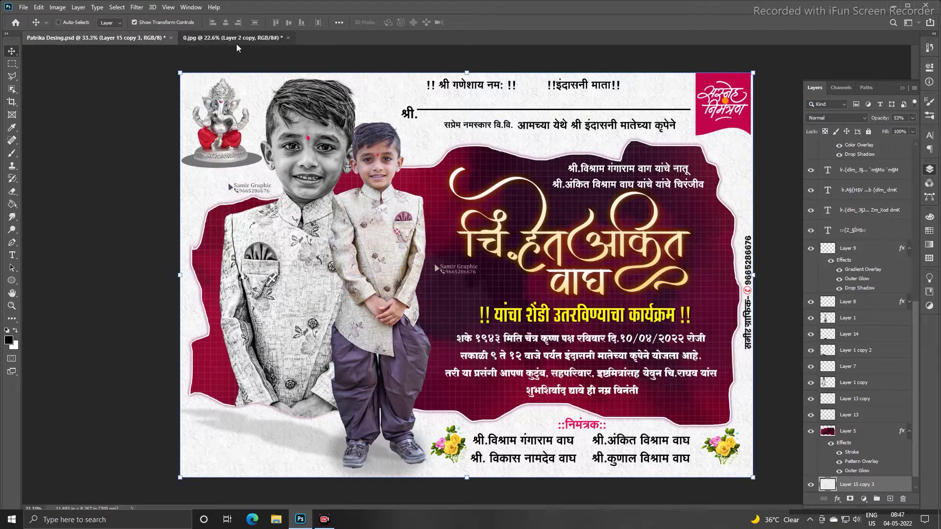
left_click(237, 41)
key("ctrl+t")
left_click_drag(492, 275, 499, 272)
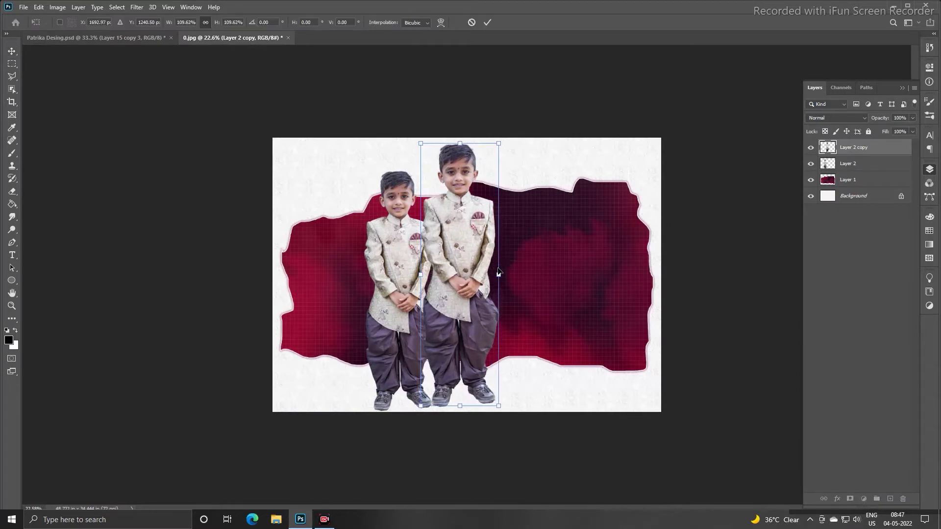
key("Return")
- Delete the lower part of the boy's copy below his hands using a rectangular selection, and deselect
key("m")
left_click_drag(373, 288, 573, 431)
left_click_drag(534, 337, 534, 347)
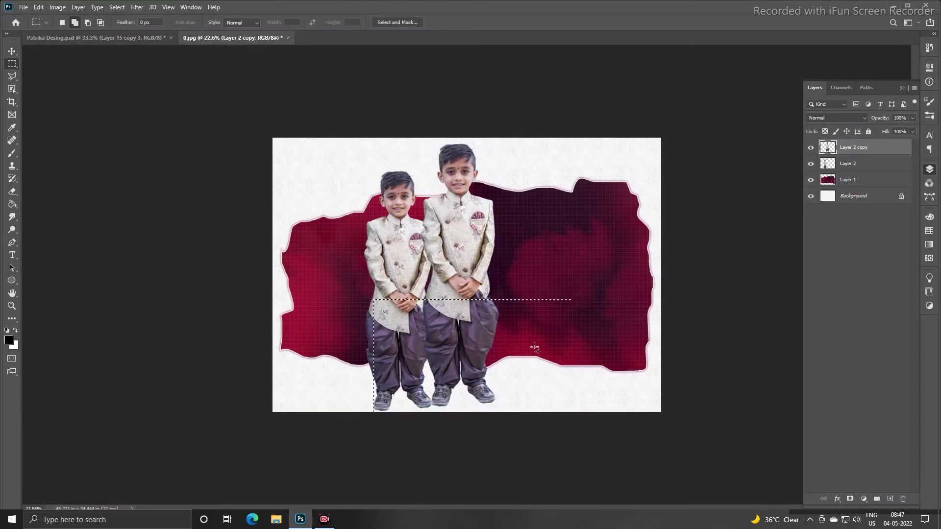
key("Delete")
key("ctrl+d")
- Move the cropped copy into the left part of the canvas and enlarge it to nearly the canvas height
key("v")
left_click_drag(479, 163, 435, 177)
left_click_drag(340, 339, 351, 317)
key("Return")
- Flip the large copy of the boy horizontally and shift it slightly up and to the left
key("ctrl+t")
right_click(420, 227)
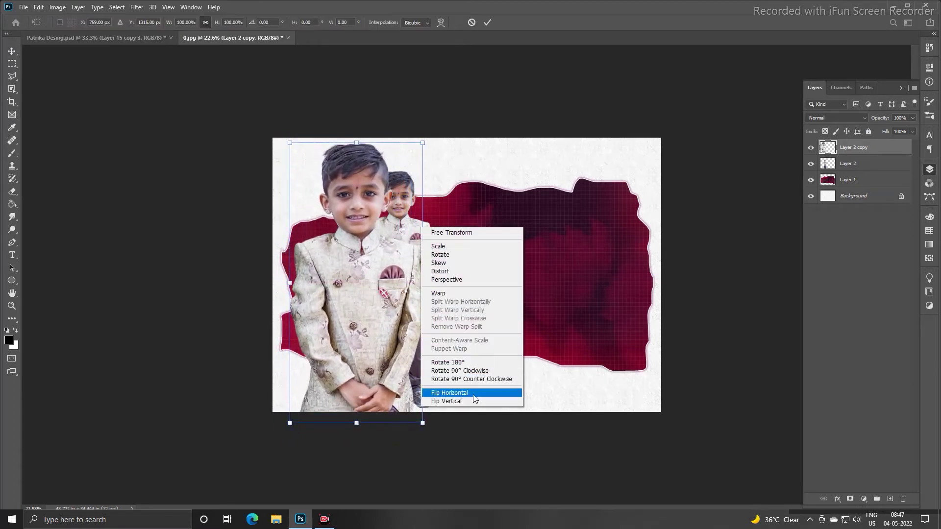
left_click(470, 393)
key("Return")
left_click_drag(374, 286, 370, 275)
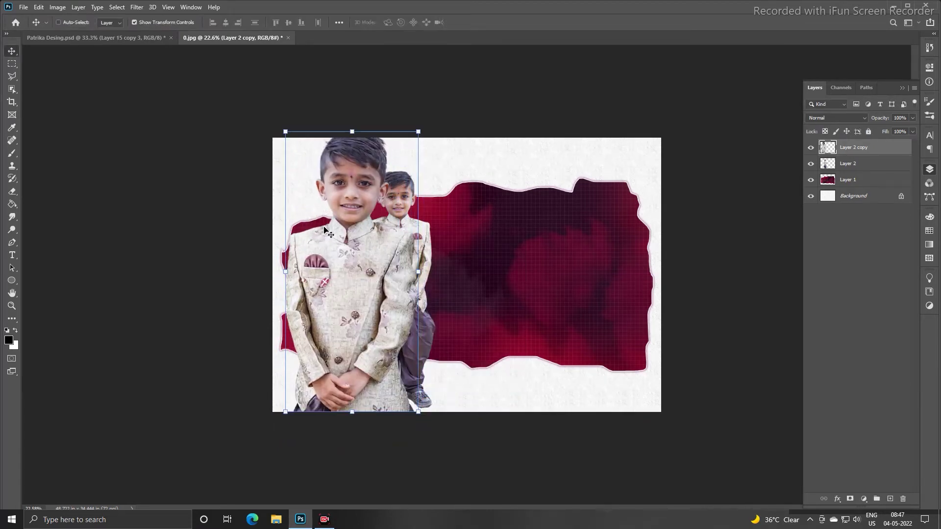
- Scale the large copy down slightly and move it up to the canvas's upper edge, checking against the finished design in Patrika Desing.psd
left_click(141, 37)
left_click(213, 37)
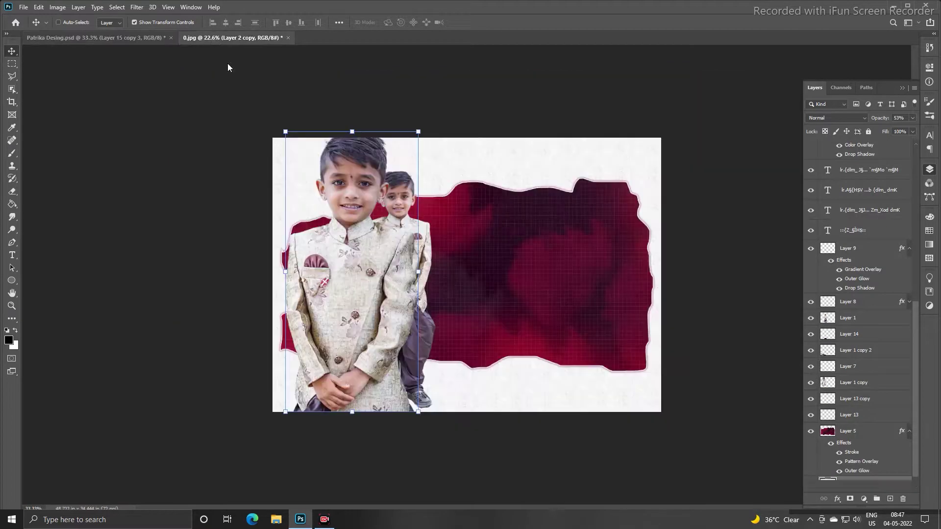
left_click_drag(400, 145, 392, 154)
key("Return")
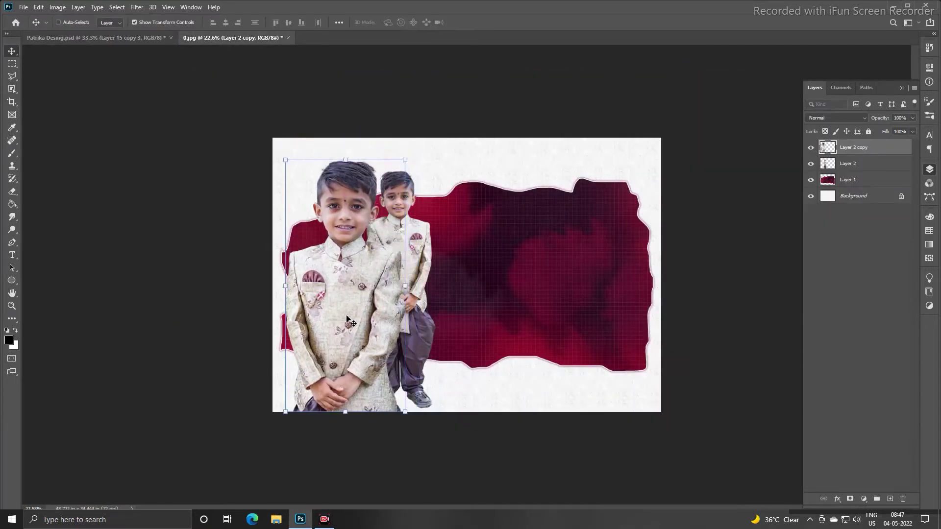
left_click_drag(344, 312, 349, 288)
left_click(117, 41)
left_click(199, 35)
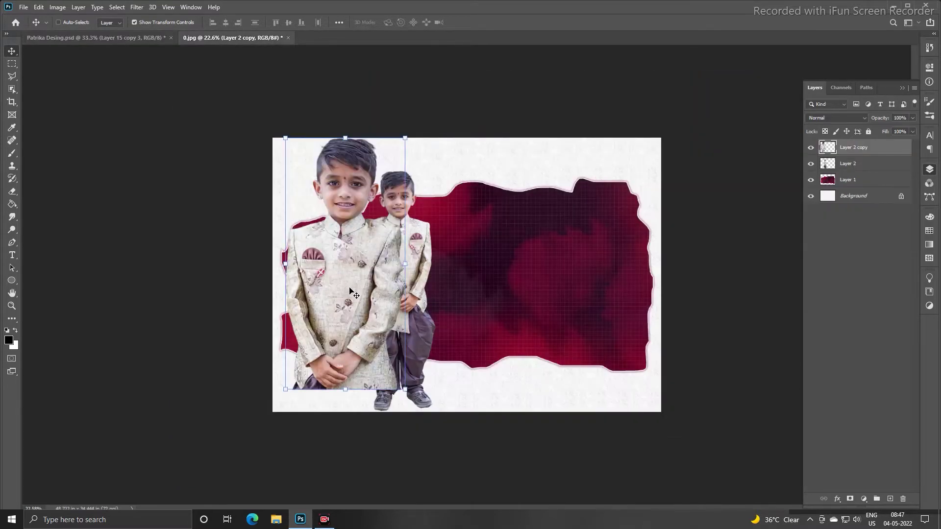
- Nudge the large copy slightly left and down, and place it behind the full-length photo of the boy
key("shift+Left")
key("shift+Down")
key("shift+Down")
key("ctrl+bracketleft")
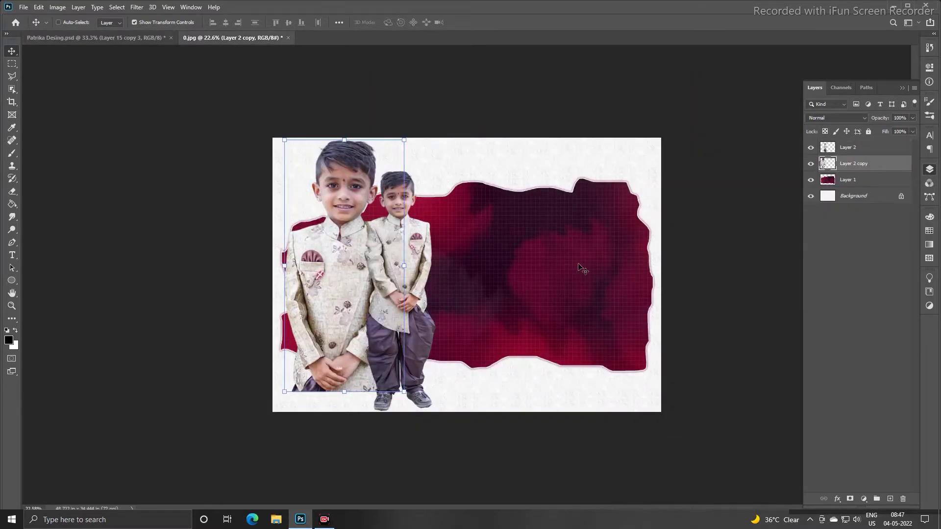
- Erase the part of the large copy hanging below the maroon artwork, using the inverted outline of Layer 1 as the selection, and deselect
left_click(828, 181, "ctrl")
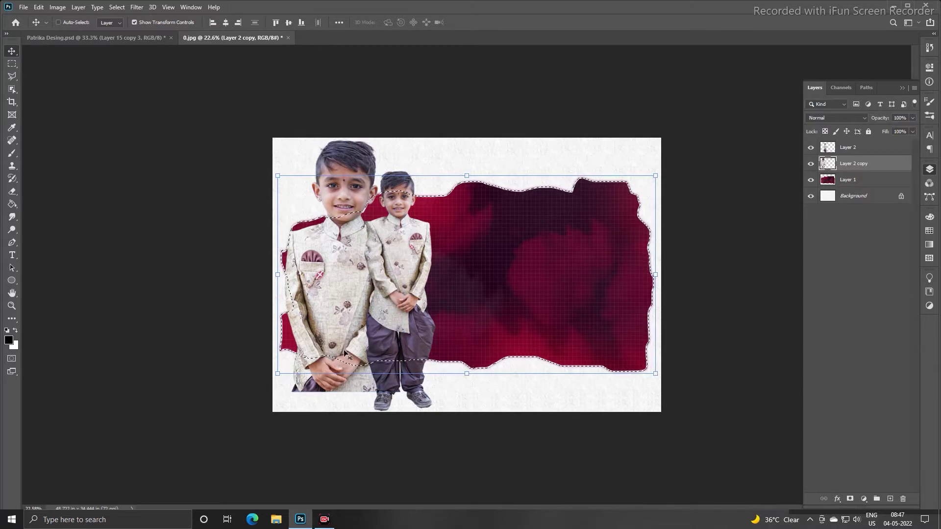
left_click(117, 7)
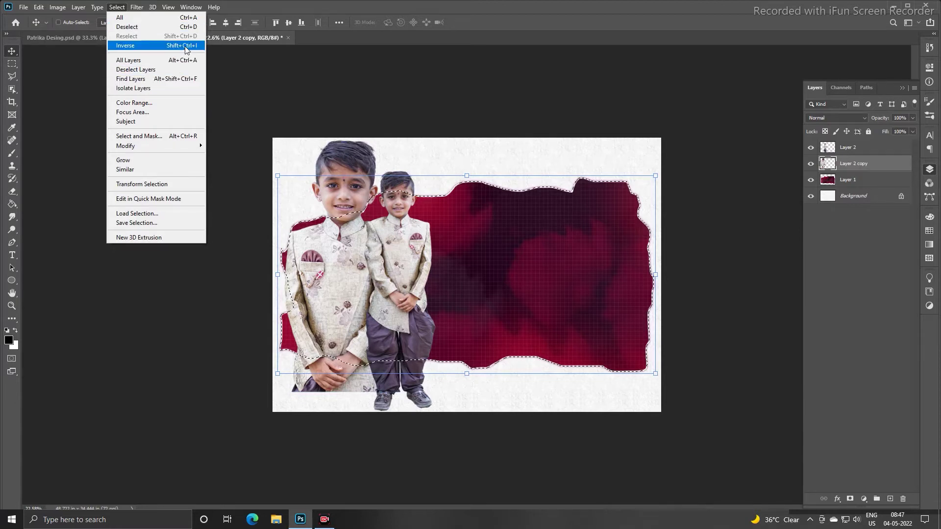
left_click(147, 45)
key("e")
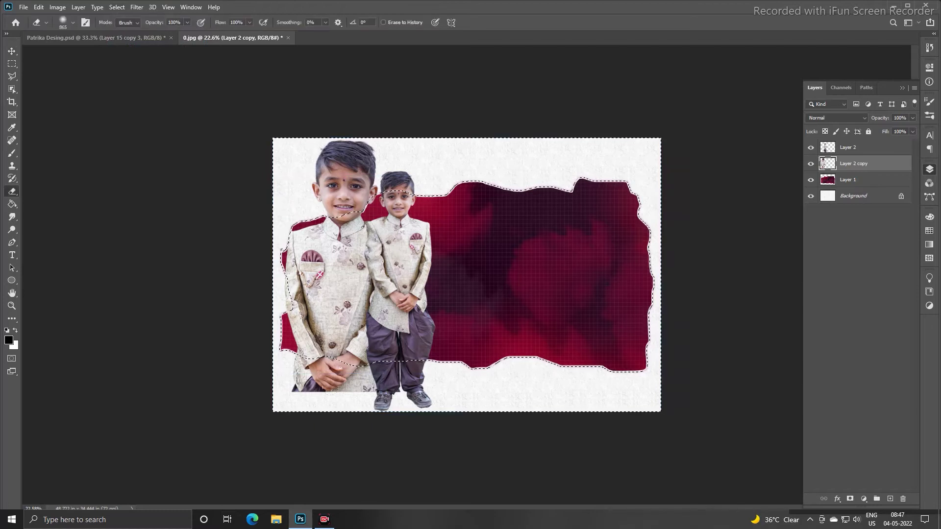
right_click(371, 381, "alt")
mouse_move(260, 375)
left_mouse_down()
mouse_move(194, 382)
mouse_move(319, 412)
left_mouse_up()
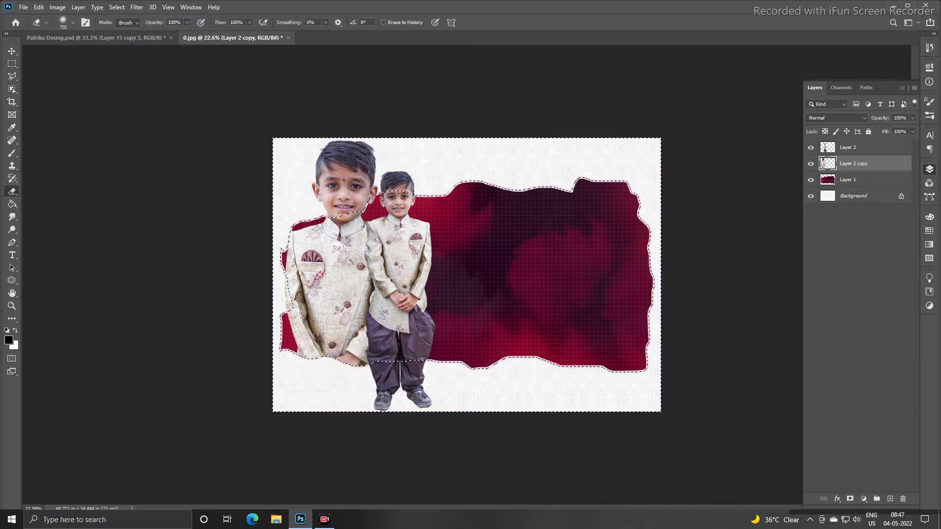
key("ctrl+d")
key("v")
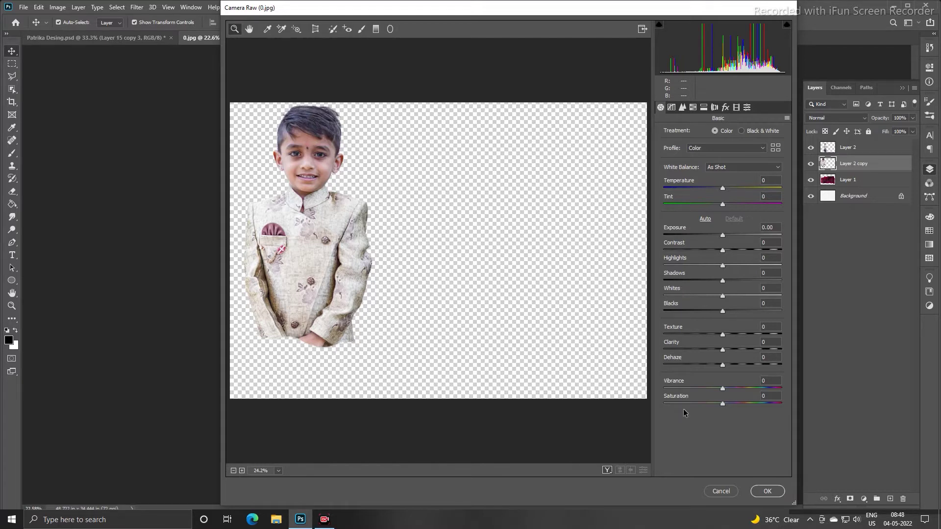
- Apply the Camera Raw filter to the large copy with Vibrance and Saturation -100, Contrast +30, Shadows +100, Texture +35, Clarity +37 and Dehaze +36
left_click_drag(692, 389, 659, 403)
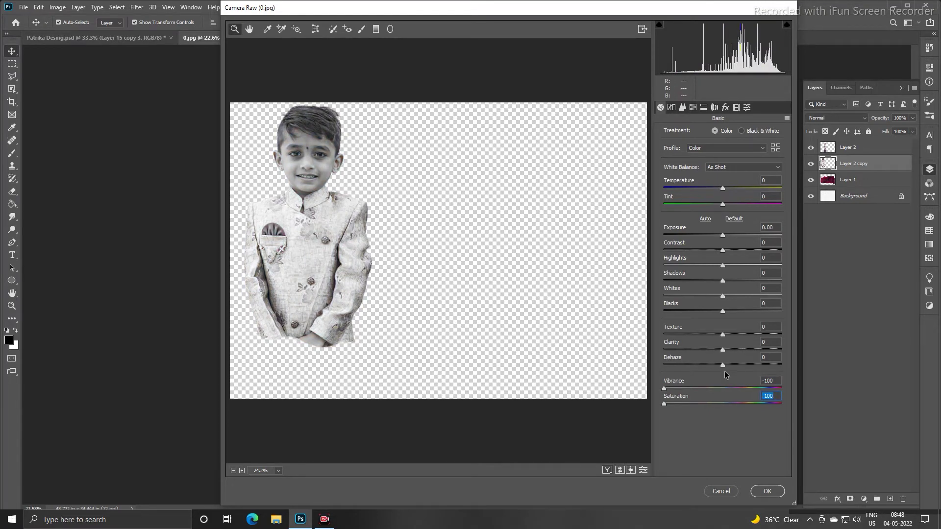
left_click_drag(723, 365, 743, 335)
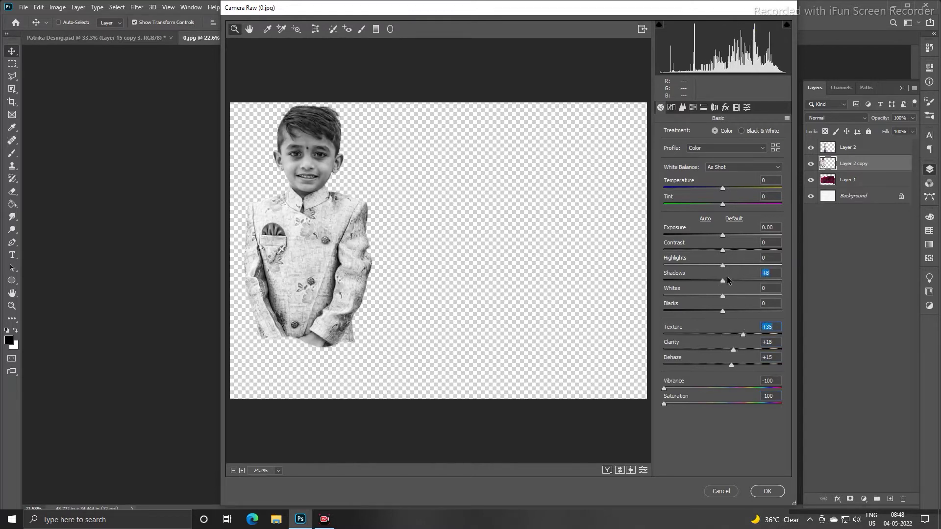
left_click_drag(728, 280, 787, 274)
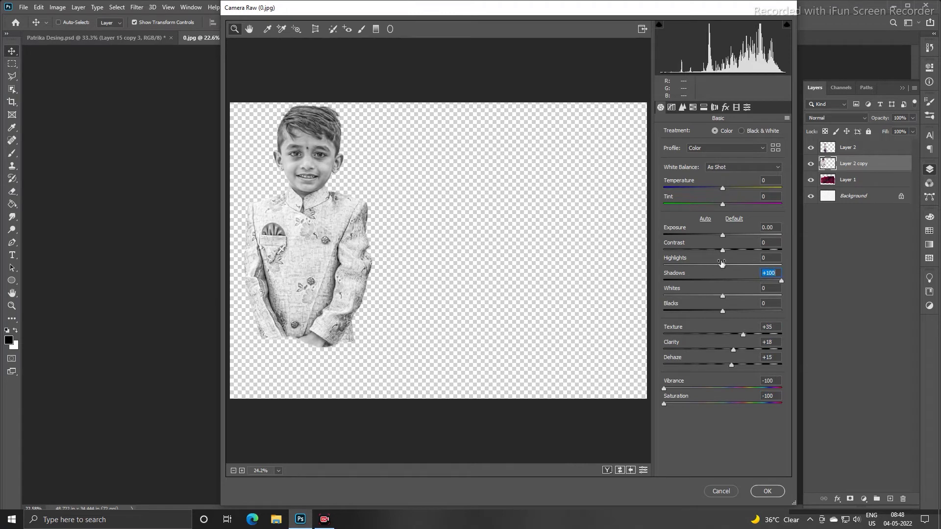
left_click_drag(726, 250, 740, 249)
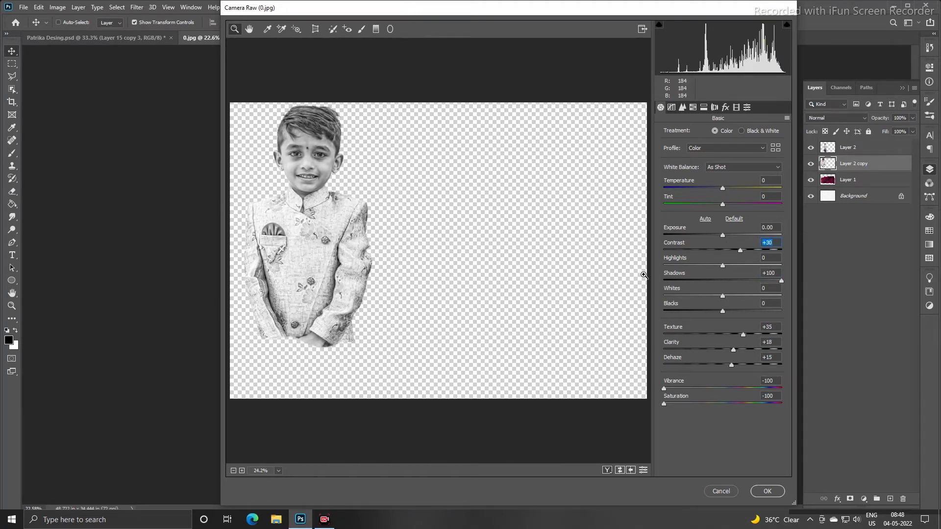
left_click_drag(733, 365, 744, 350)
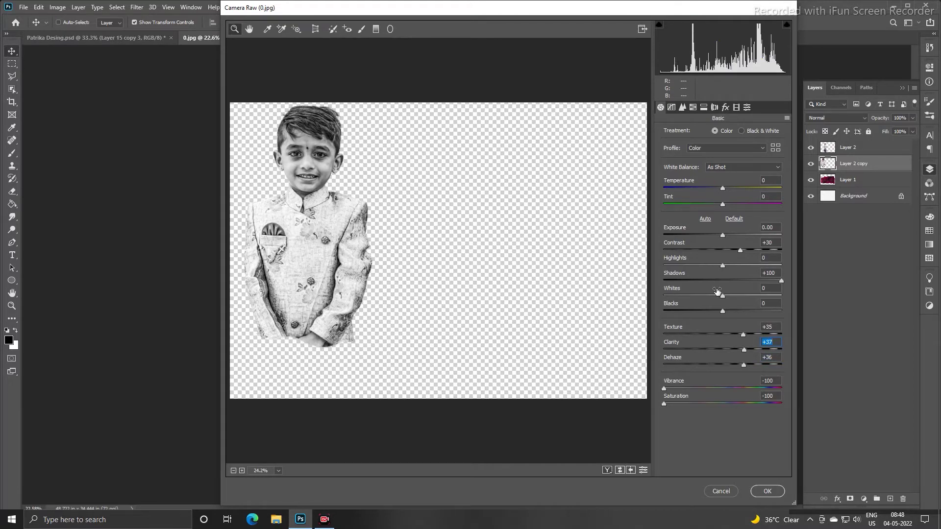
left_click(769, 491)
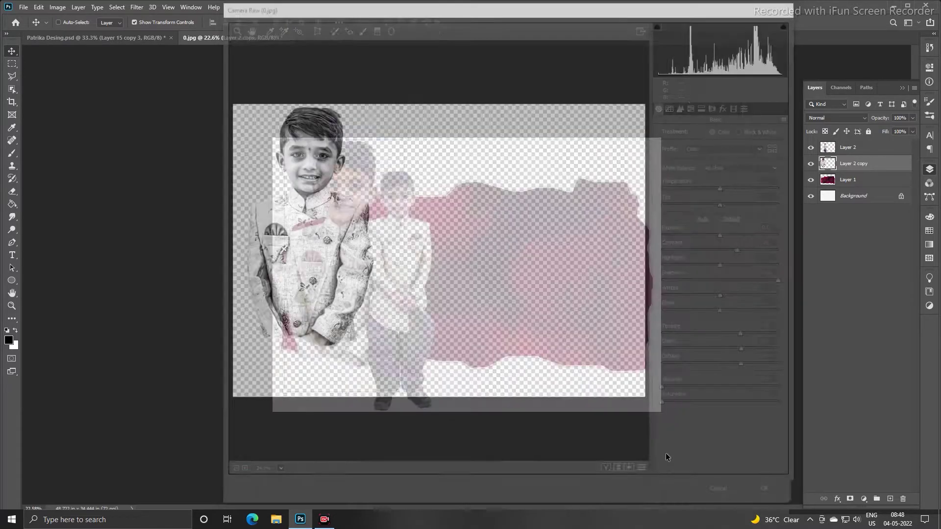
- Examine the black-and-white copy's face up close and compare it with the same face in Patrika Desing.psd
scroll(432, 235, "up", 5)
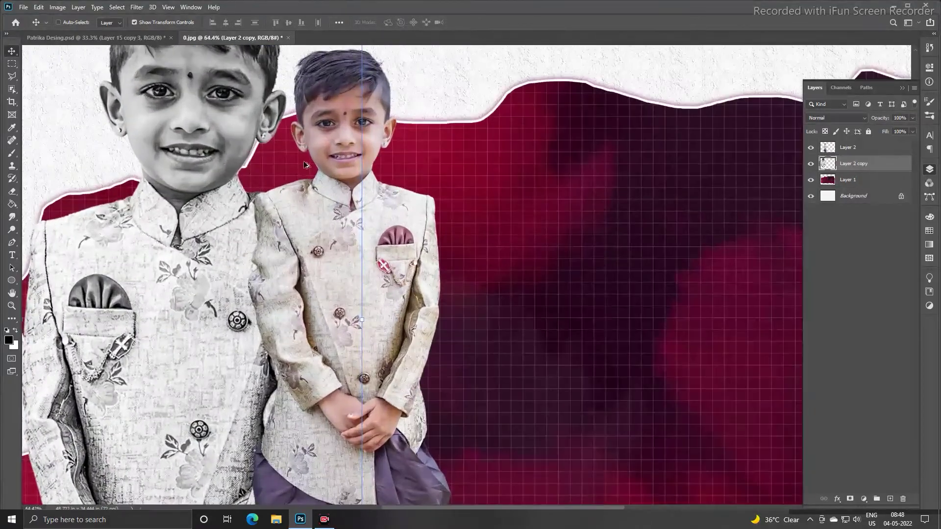
scroll(287, 142, "up", 2)
left_click_drag(301, 119, 319, 245)
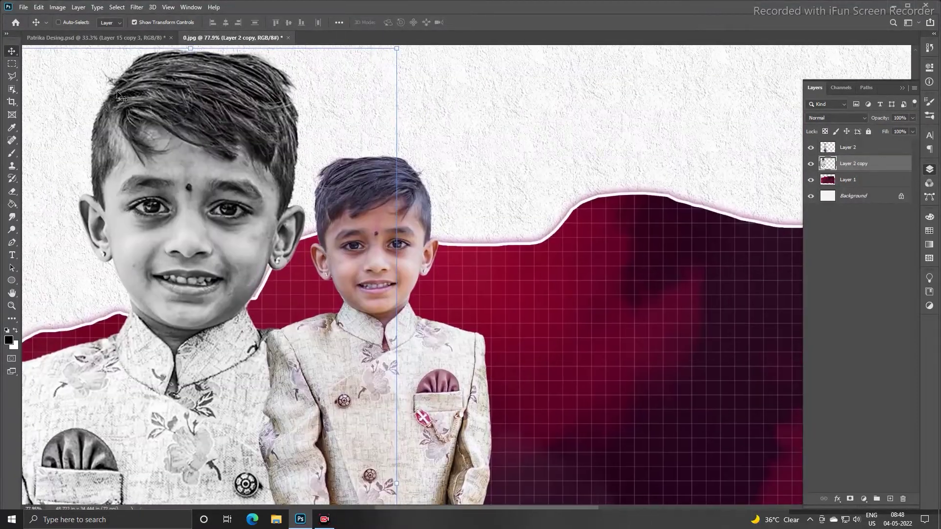
left_click(94, 38)
scroll(332, 131, "up", 3)
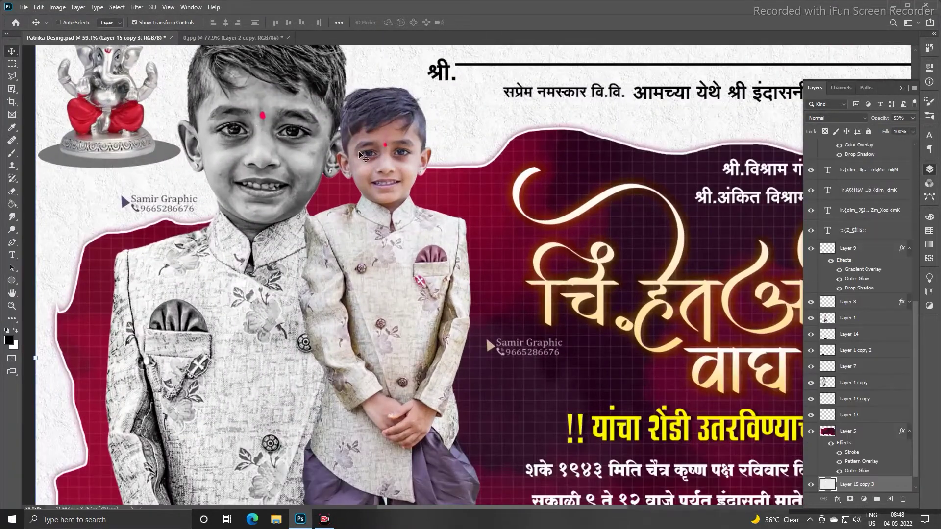
- Return to 0.jpg and add a new empty layer above Layer 2
left_click(205, 37)
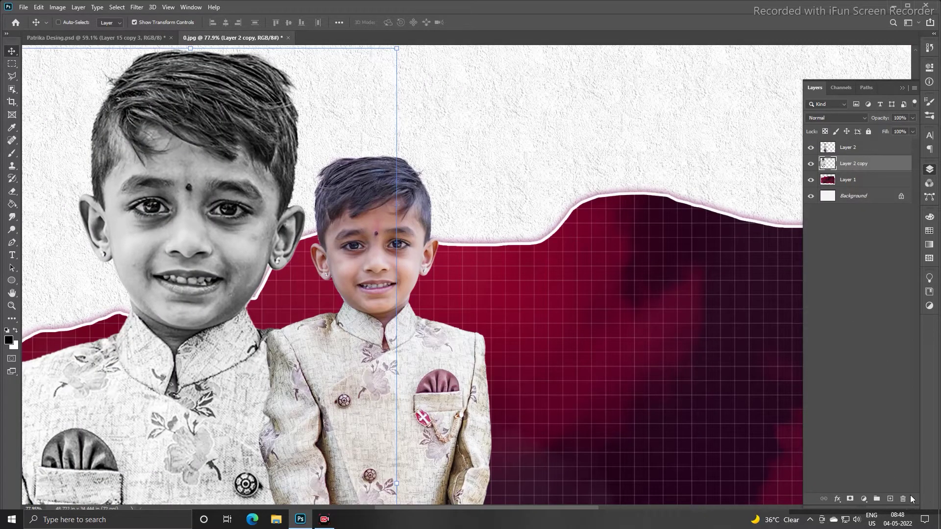
left_click(845, 150)
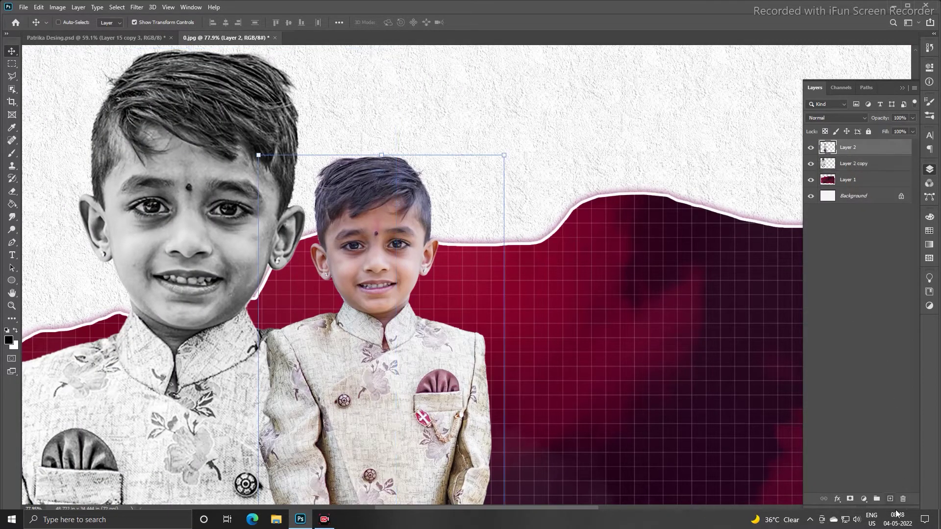
left_click(891, 500)
- Paint a dot over the forehead mark of the full-length photo, using a 12 px brush and a red sampled from the maroon artwork
left_click(12, 153)
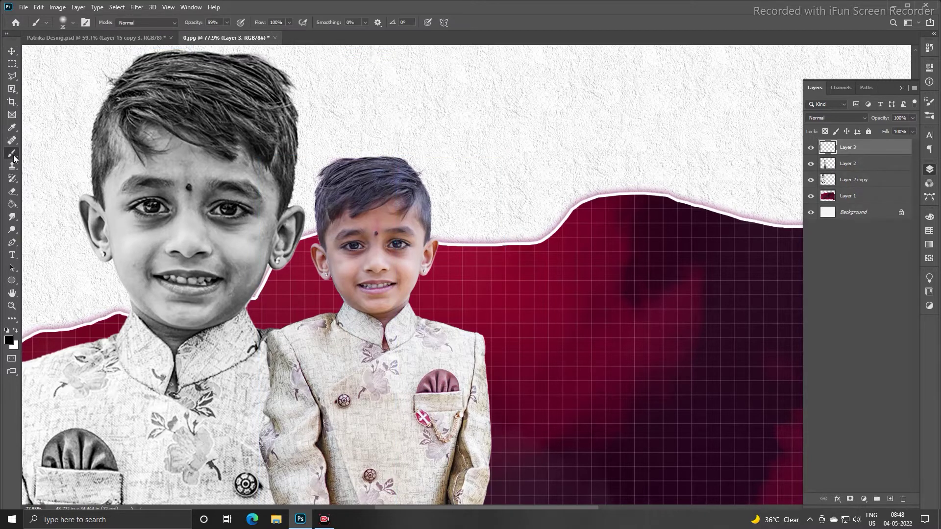
left_click_drag(378, 231, 367, 58)
left_click(432, 275, "alt")
left_click(377, 231)
scroll(379, 245, "up", 3)
right_click(380, 240, "alt")
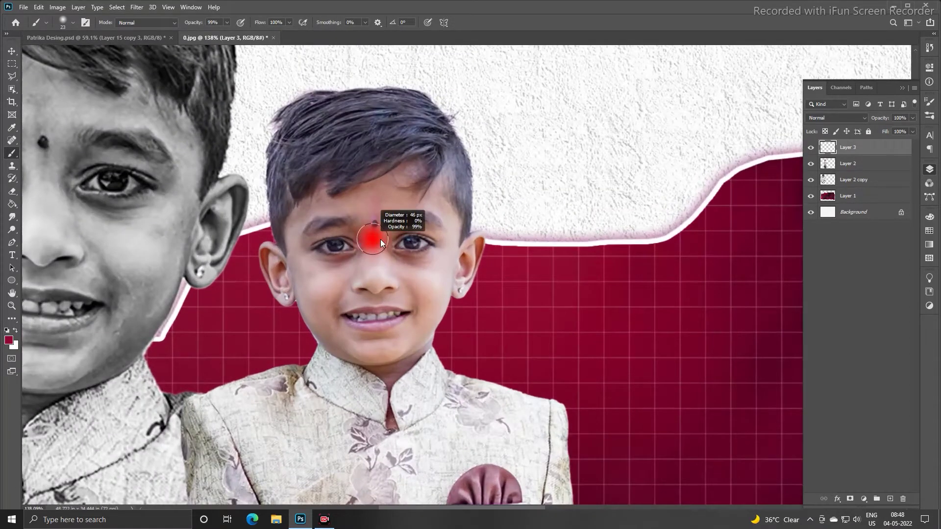
mouse_move(374, 216)
left_mouse_down()
mouse_move(381, 331)
mouse_move(368, 466)
left_mouse_up()
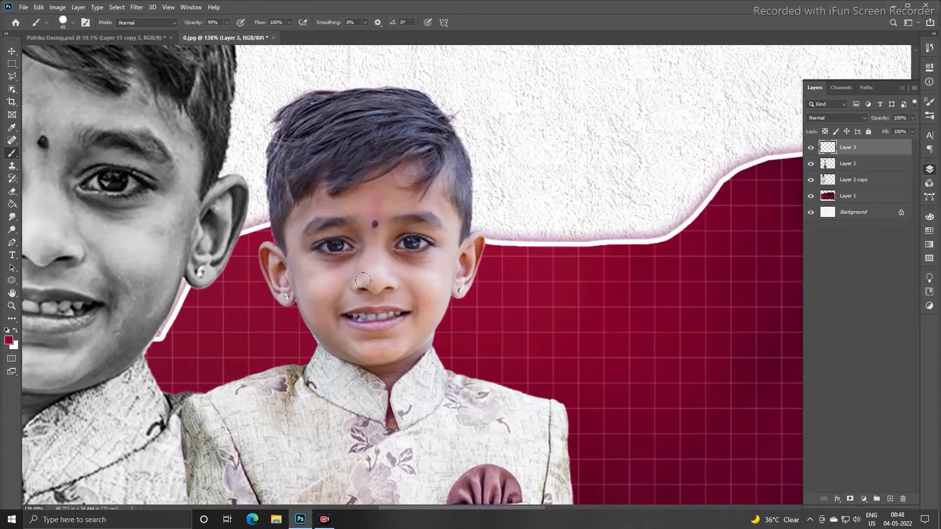
right_click(370, 233, "alt")
right_click(371, 232, "alt")
right_click(373, 226, "alt")
left_click(374, 224)
- Paint a matching red dot over the forehead mark of the large black-and-white copy
left_click_drag(290, 230, 444, 282)
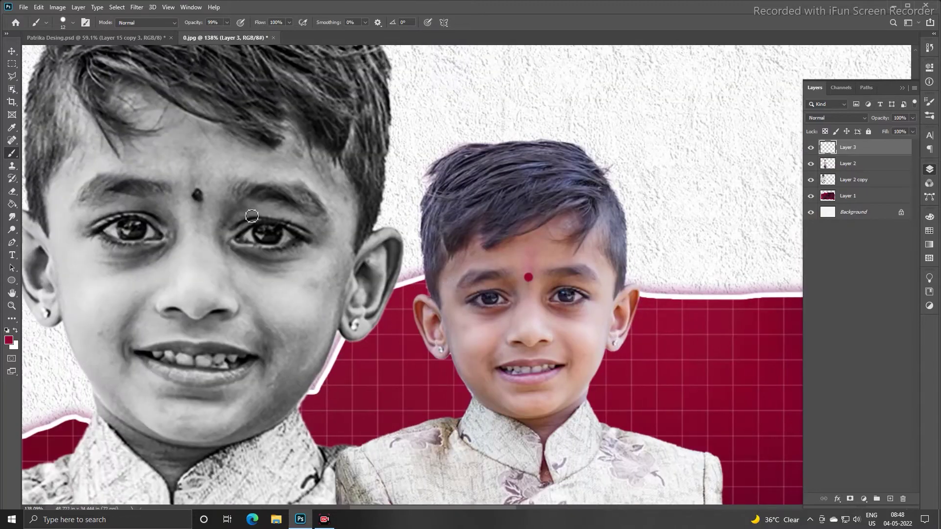
left_click(199, 196)
scroll(219, 211, "down", 3)
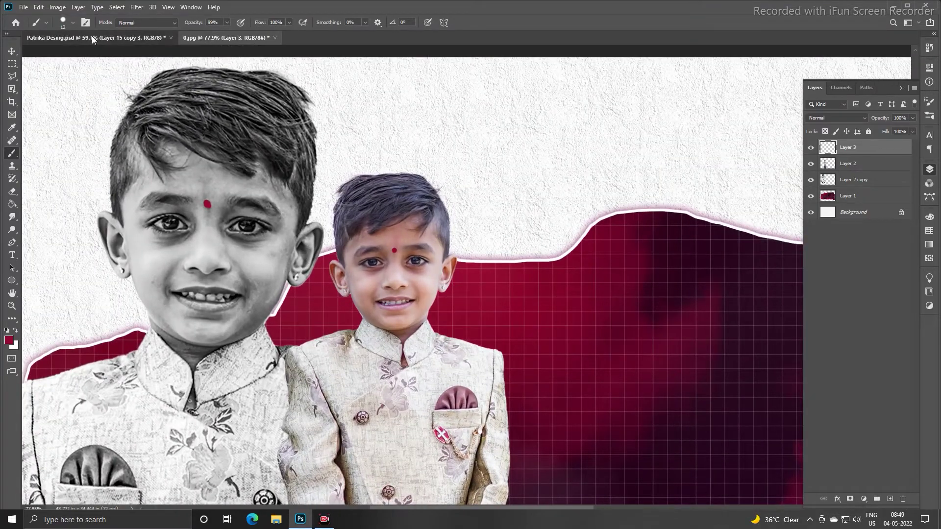
- Compare the two faces and the overall layout with Patrika Desing.psd, and view the whole of 0.jpg
left_click(92, 38)
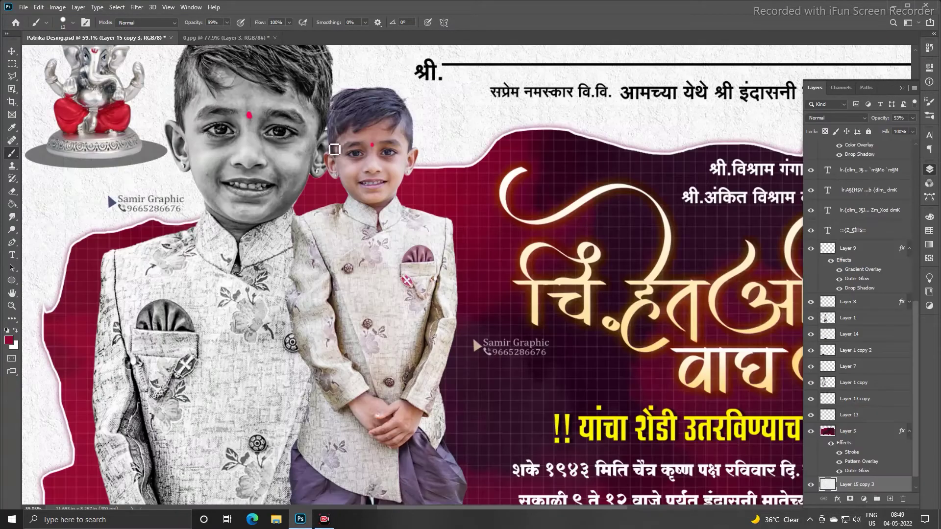
scroll(335, 149, "up", 2)
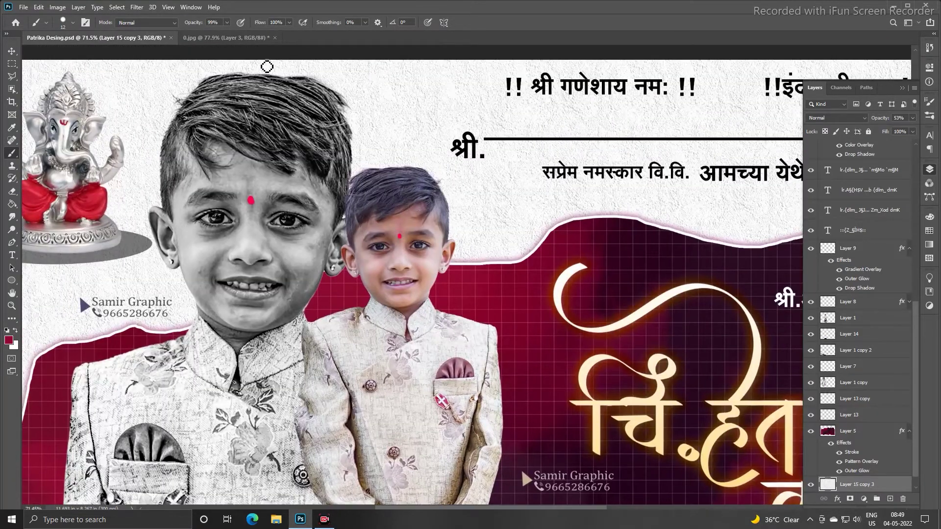
left_click(249, 39)
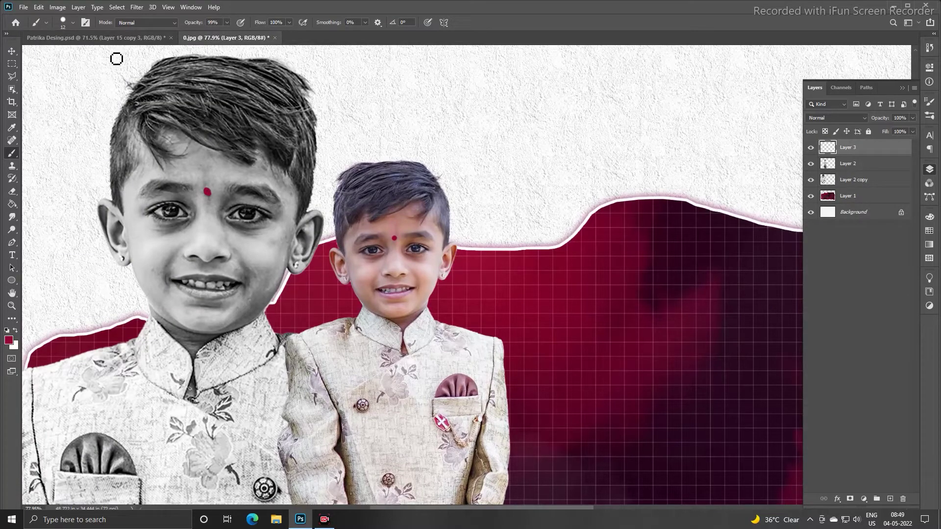
left_click(113, 38)
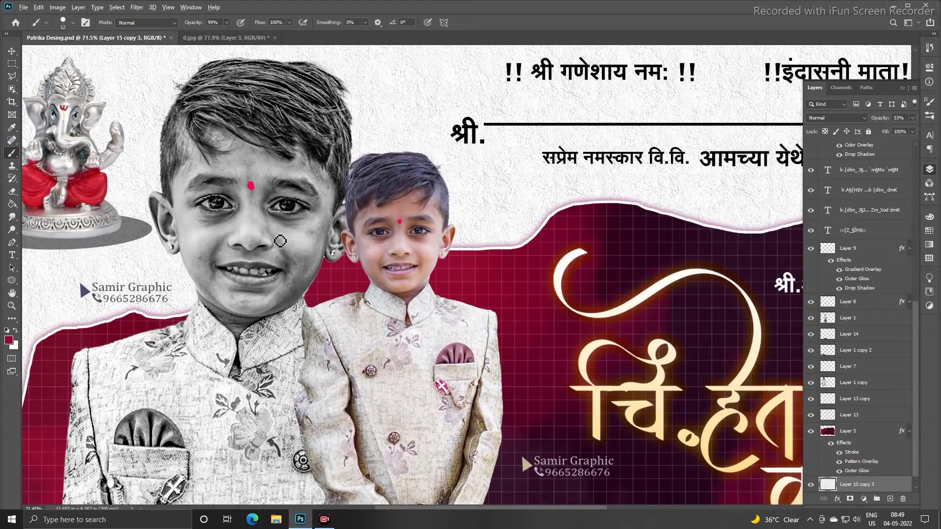
scroll(280, 240, "down", 5)
key("v")
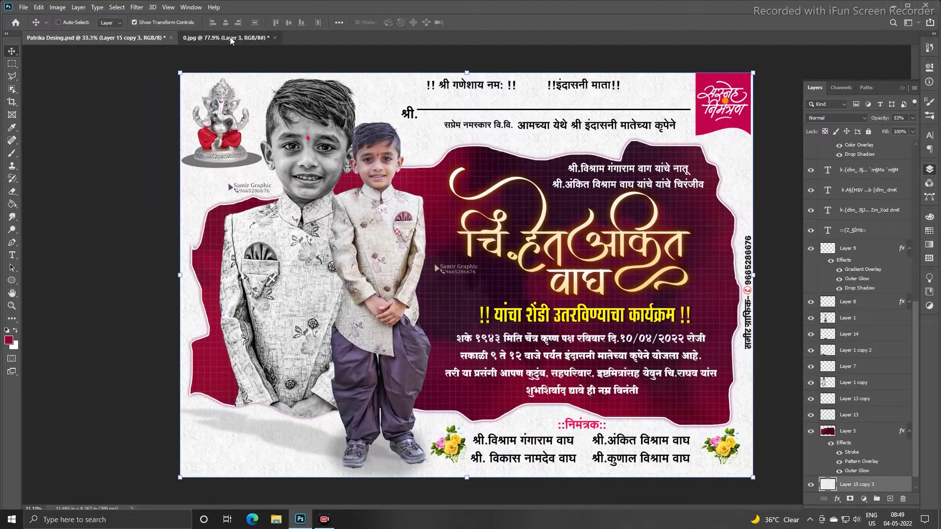
left_click(231, 38)
key("ctrl+0")
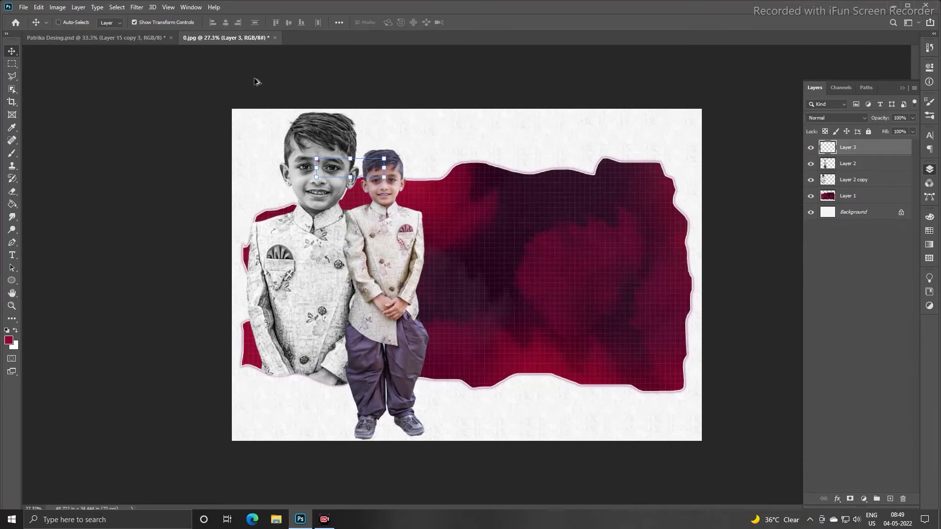
- Open 1.png, cut the Ganesha idol out of it and close the file without saving
left_click(873, 163)
left_click(855, 148)
double_click(161, 83)
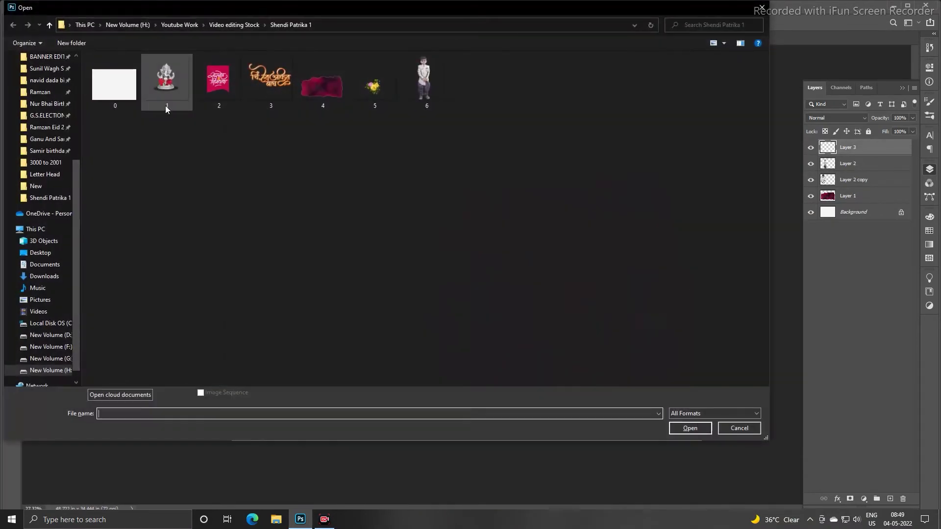
double_click(172, 88)
key("ctrl+w")
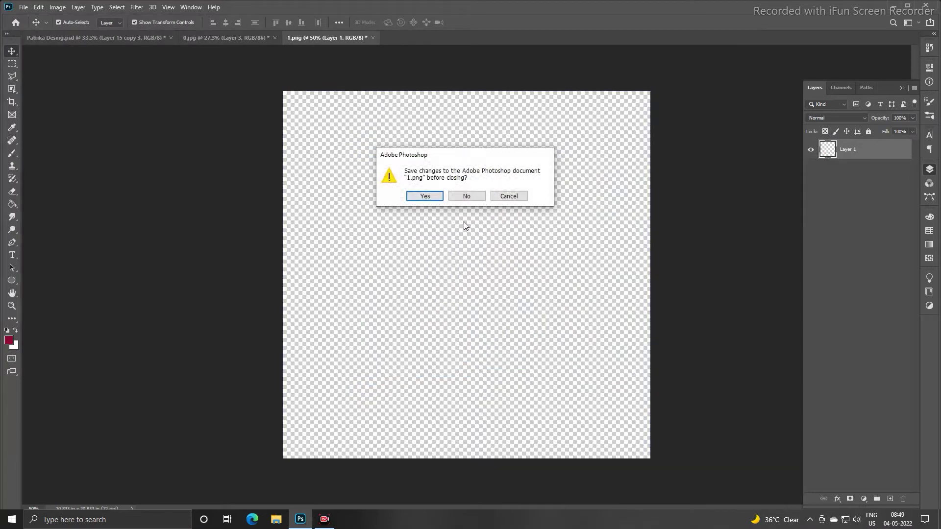
left_click(464, 195)
- Paste the Ganesha idol into 0.jpg, scaled down and placed in the card's top-left corner
key("ctrl+v")
left_click_drag(495, 321, 276, 162)
key("Return")
key("Return")
- Nudge the Ganesha idol slightly up and right to fit the corner beside the large copy's head
key("shift+Up")
key("shift+Right")
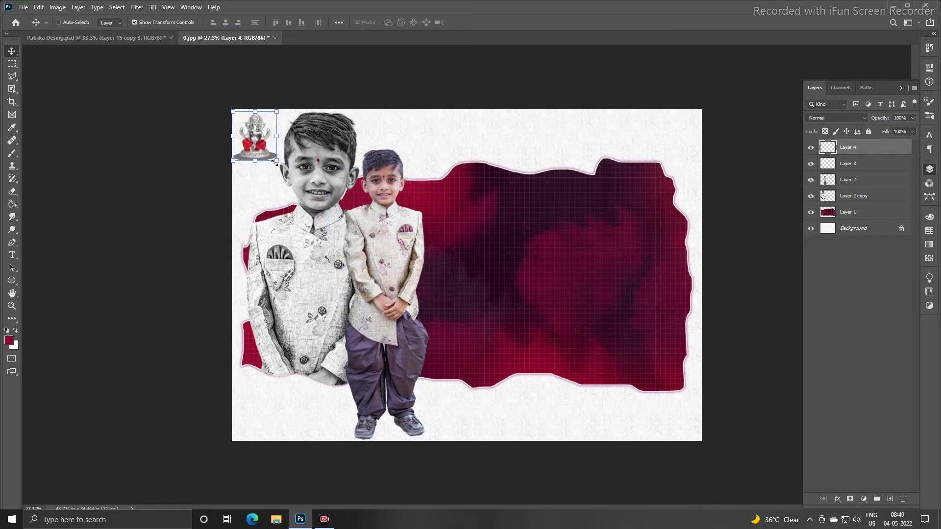
key("Right")
key("Right")
key("Right")
key("Right")
key("Right")
key("Right")
key("Up")
key("Up")
key("Up")
scroll(245, 132, "up", 9)
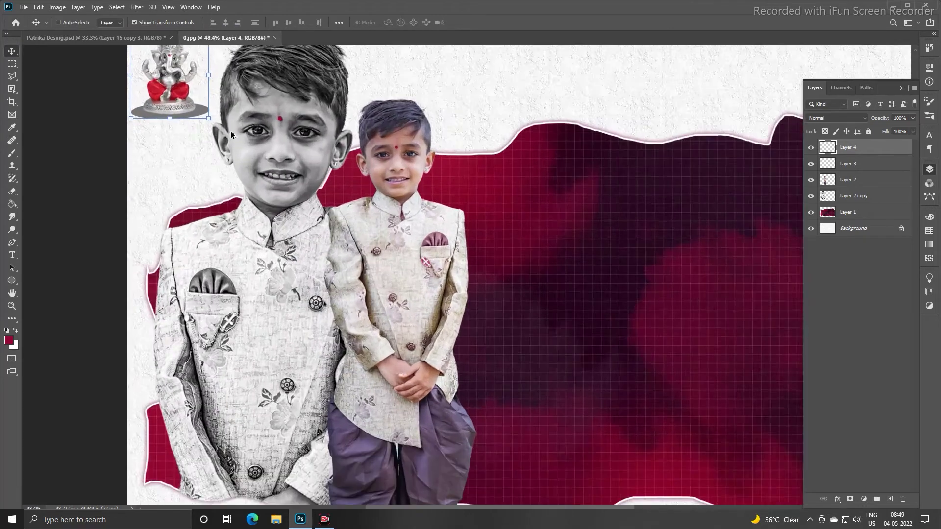
left_click_drag(198, 129, 247, 249)
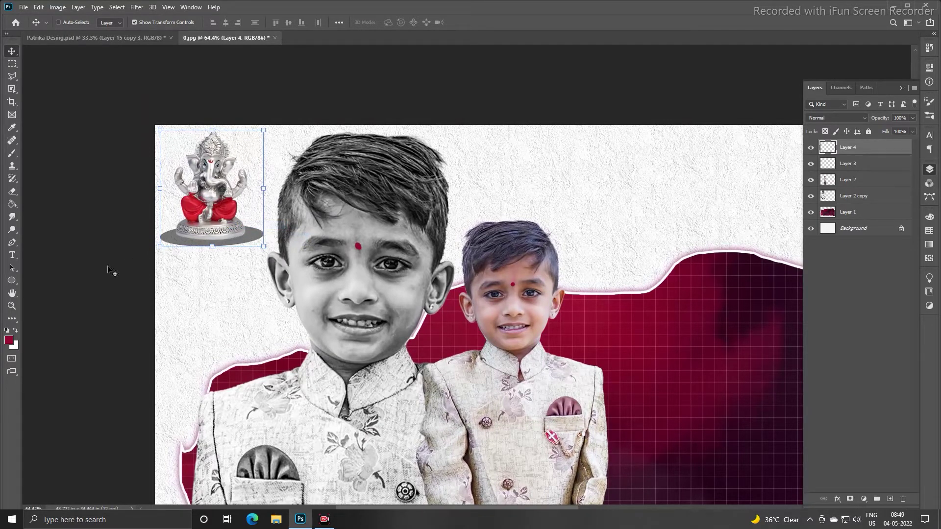
left_click(8, 282)
left_click_drag(175, 277, 369, 294)
key("v")
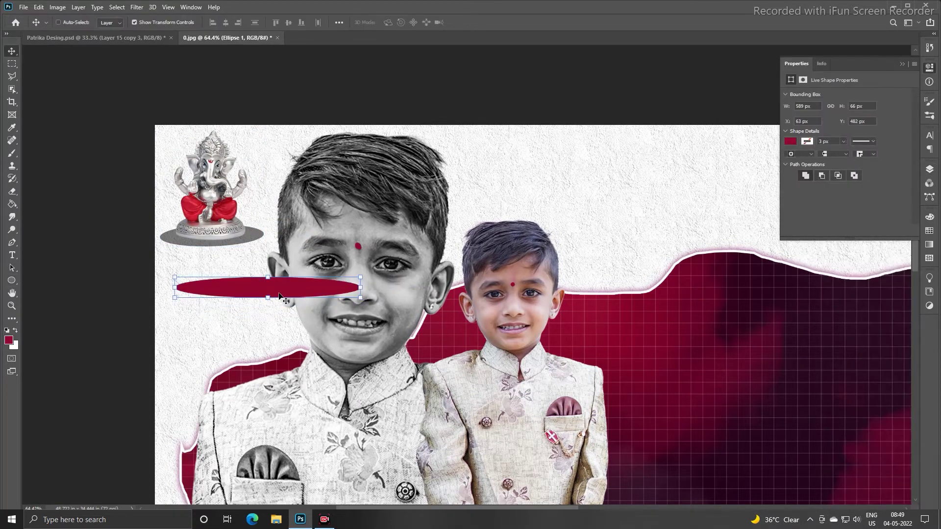
left_click_drag(286, 295, 275, 317)
key("Delete")
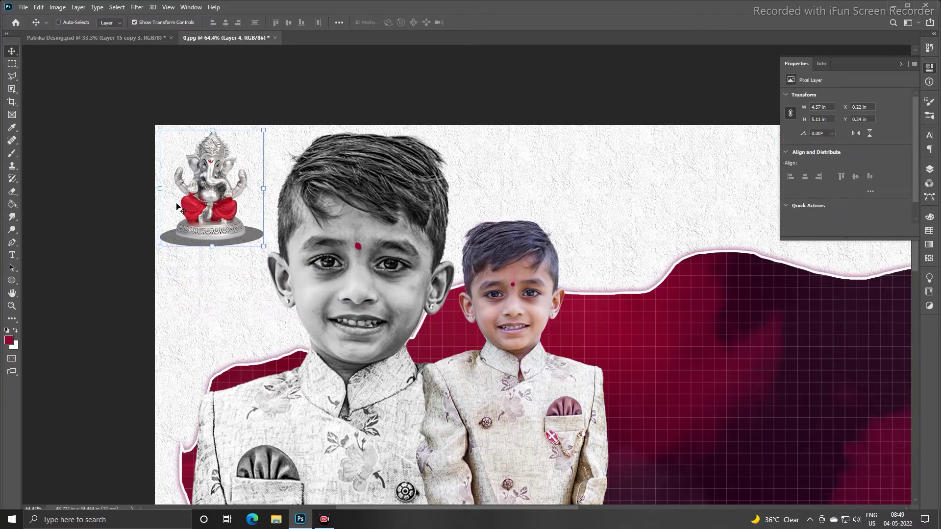
- Open 2.png, cut its pink invitation banner and close the file without saving
scroll(217, 239, "down", 6)
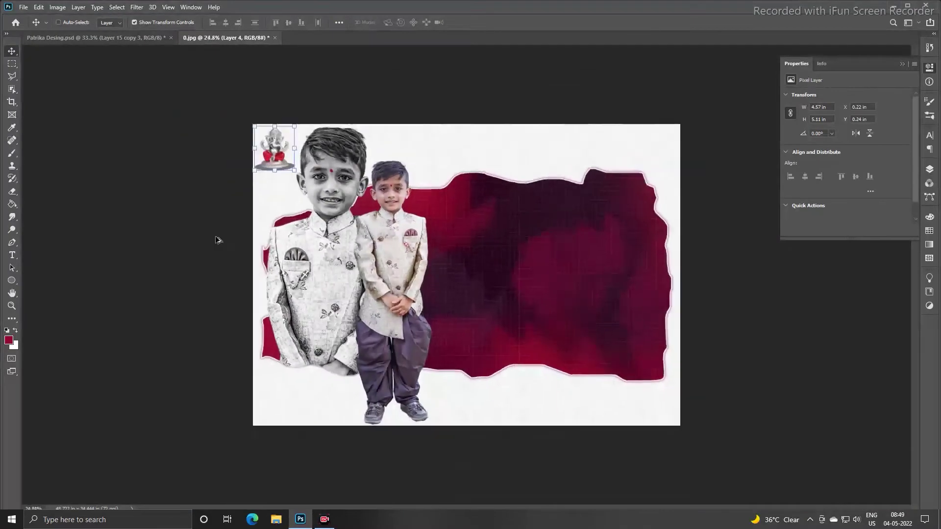
key("F7")
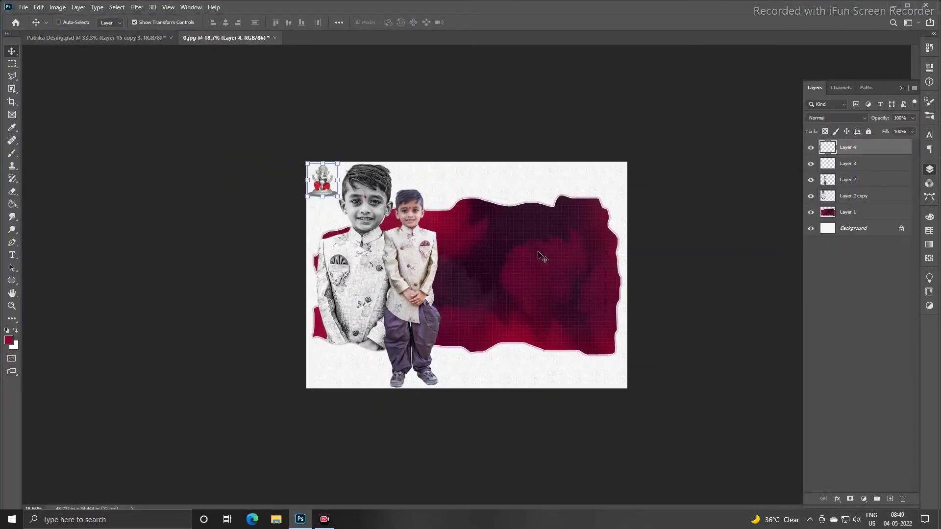
key("ctrl+o")
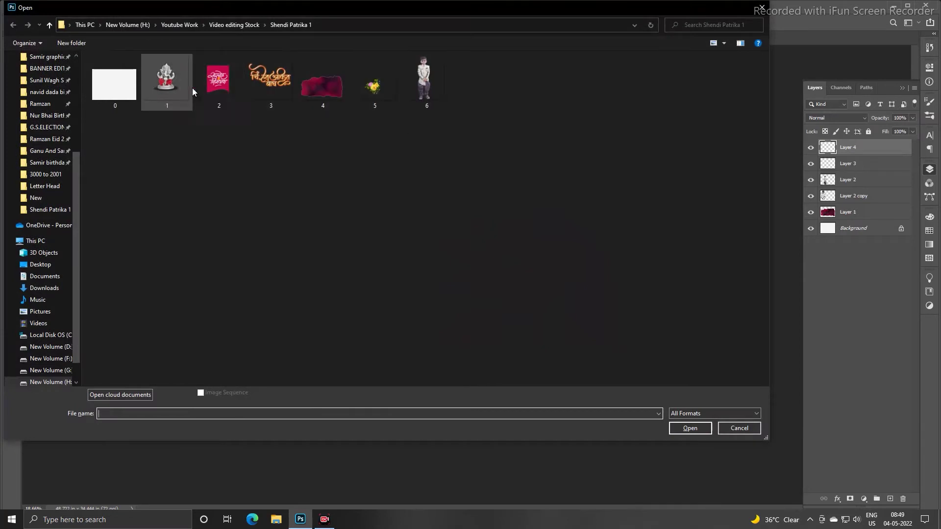
double_click(218, 87)
key("ctrl+a")
key("ctrl+x")
key("ctrl+w")
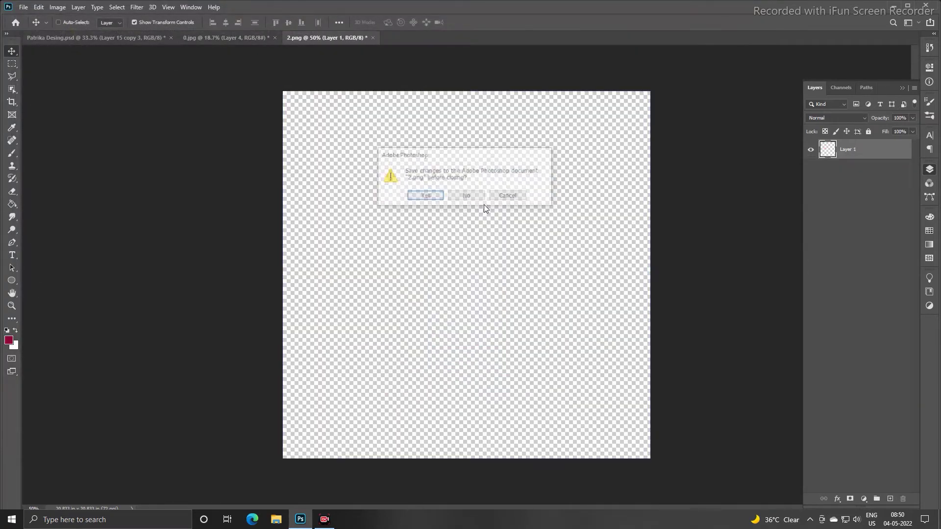
left_click(466, 195)
- Paste the pink banner into 0.jpg, scale it to 52.03% and set it flush in the card's top-right corner
key("ctrl+v")
left_click_drag(521, 223, 592, 203)
left_click_drag(540, 245, 564, 197)
key("shift+Right")
key("shift+Right")
key("shift+Right")
key("shift+Right")
key("shift+Right")
key("shift+Right")
key("shift+Right")
key("shift+Right")
key("shift+Right")
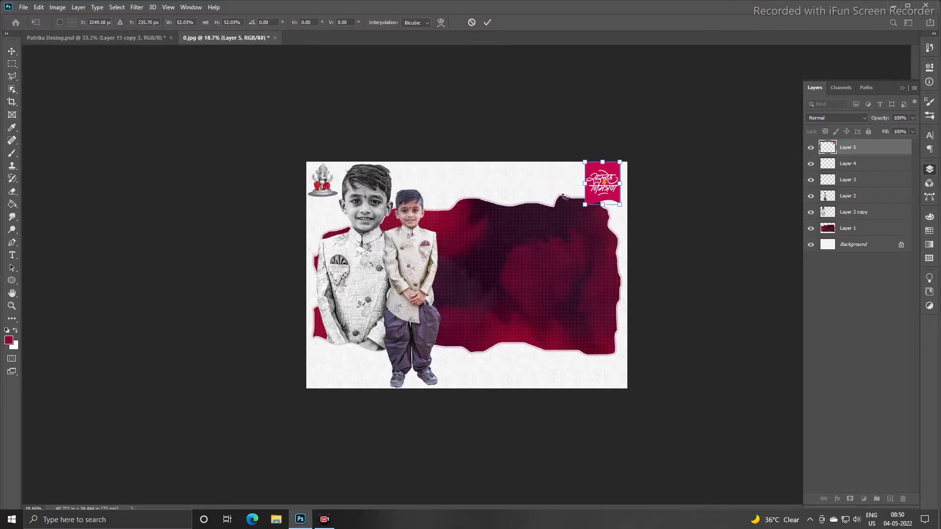
key("shift+Right")
key("shift+Right")
key("shift+Right")
key("Return")
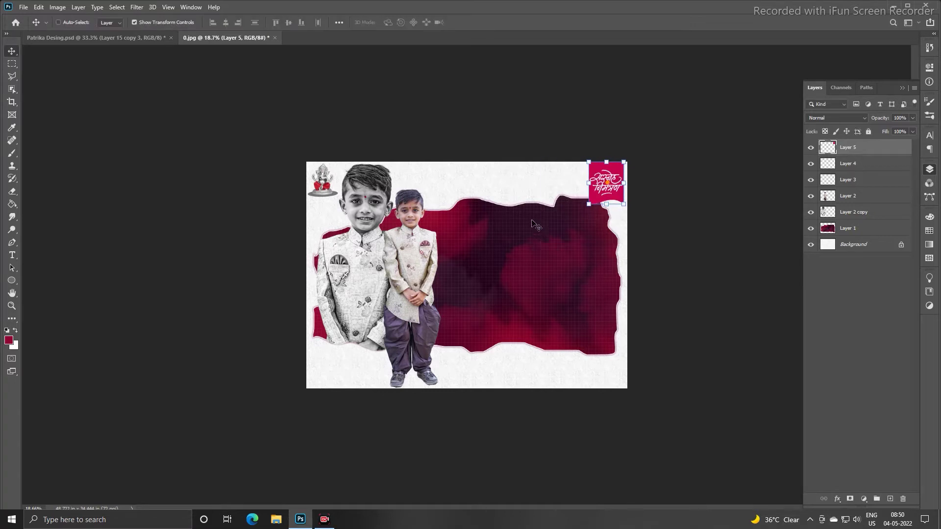
- In Patrika Desing.psd, select the invocation text at the top together with the श्री. text and the horizontal line beside it
left_click(145, 37)
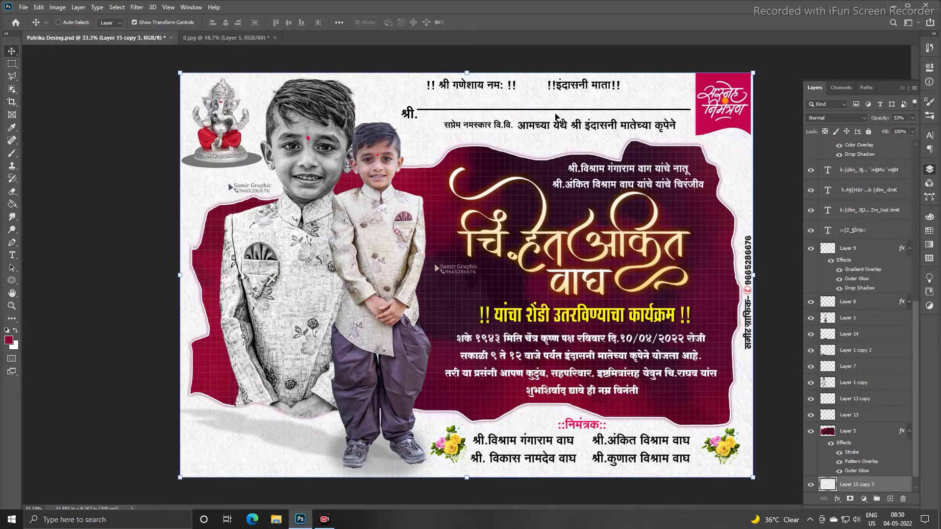
double_click(486, 90)
left_click(490, 83)
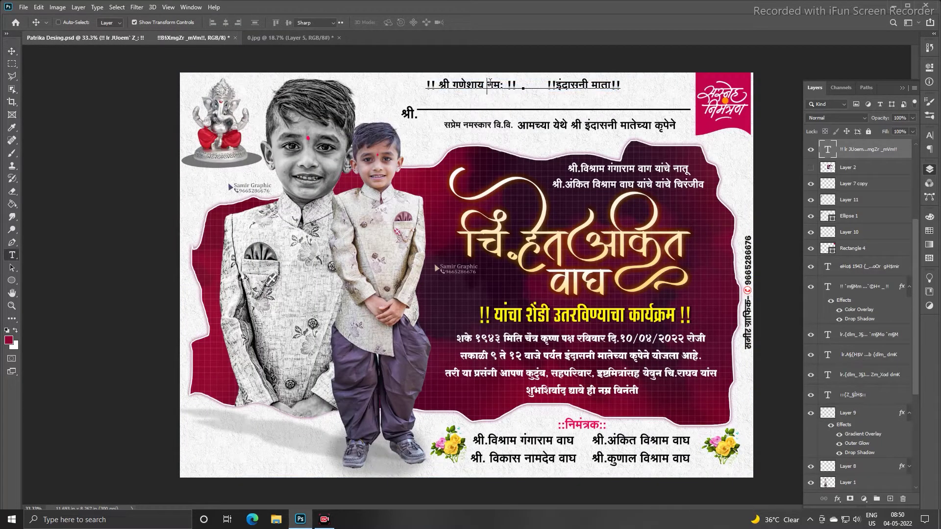
key("ctrl+Return")
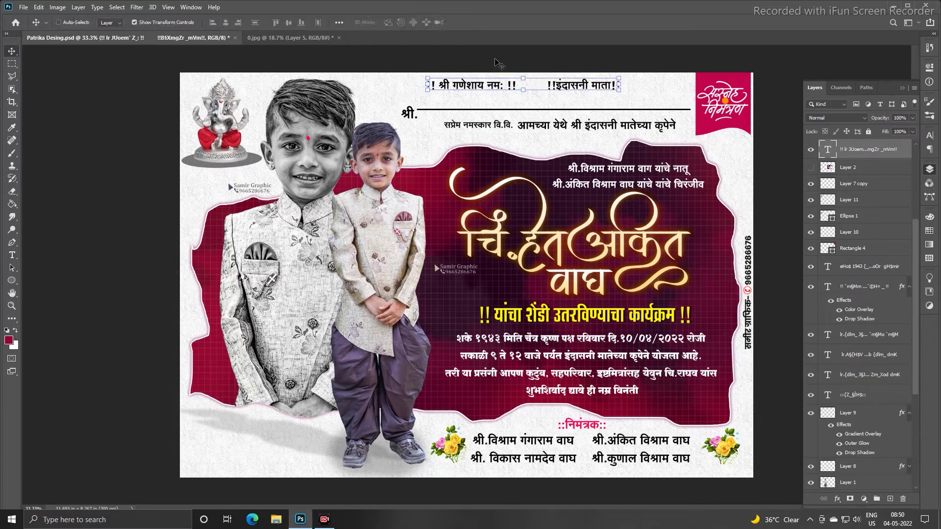
right_click(410, 111, "shift")
left_click(452, 117, "shift")
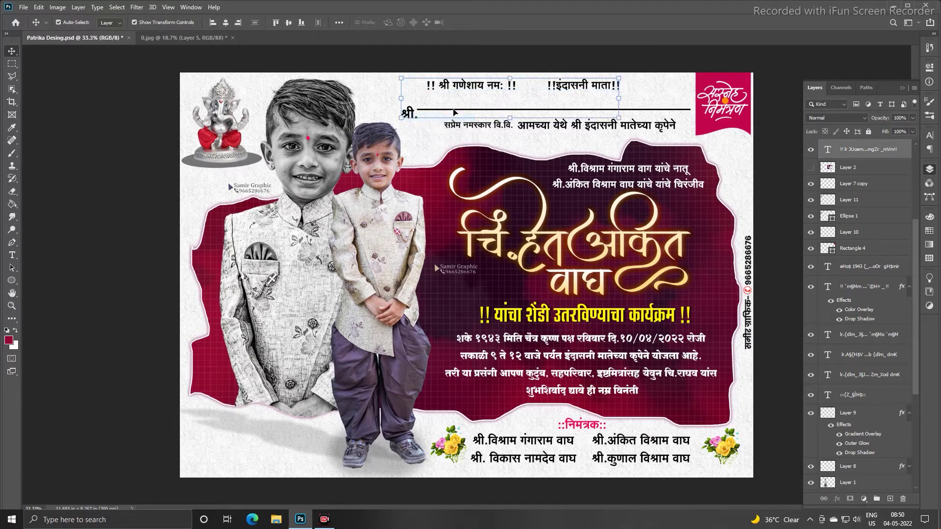
left_click(473, 111, "ctrl+shift")
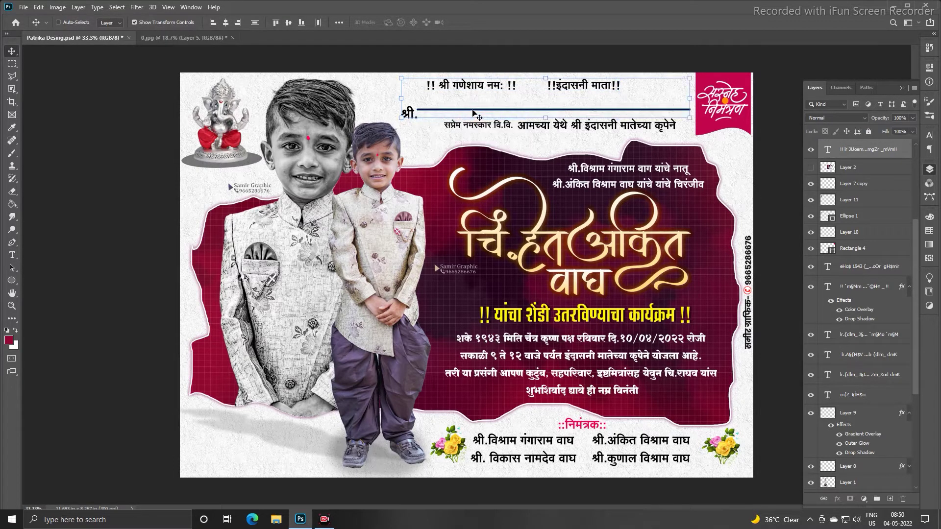
- Add both parts of the greeting line below the horizontal line to the current layer selection in Patrika Desing.psd
right_click(515, 126, "shift")
left_click(530, 130, "shift")
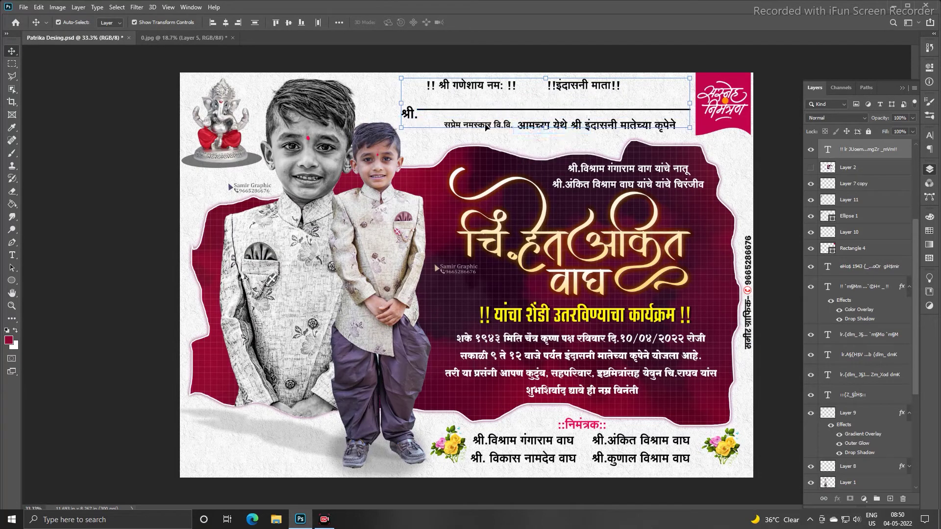
right_click(486, 126, "shift")
left_click(510, 130, "shift")
right_click(486, 126)
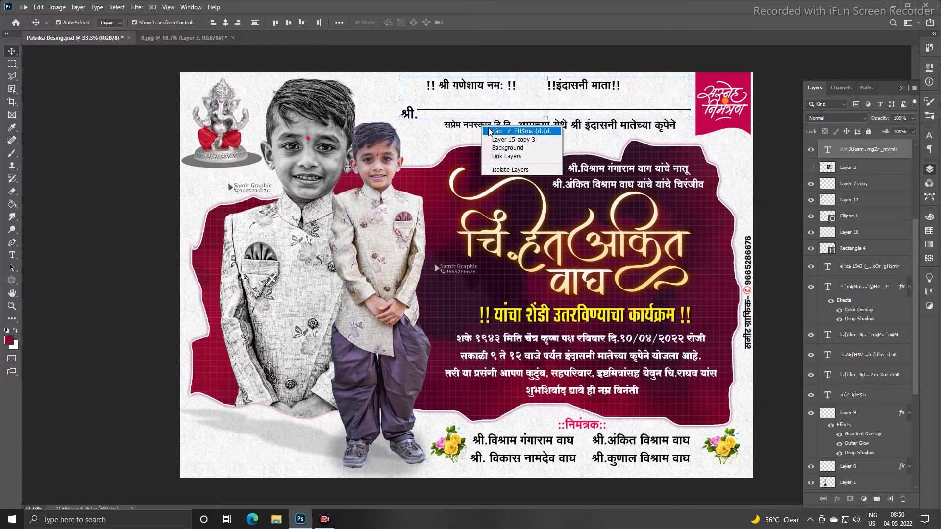
left_click(490, 131)
right_click(531, 126)
left_click(546, 130)
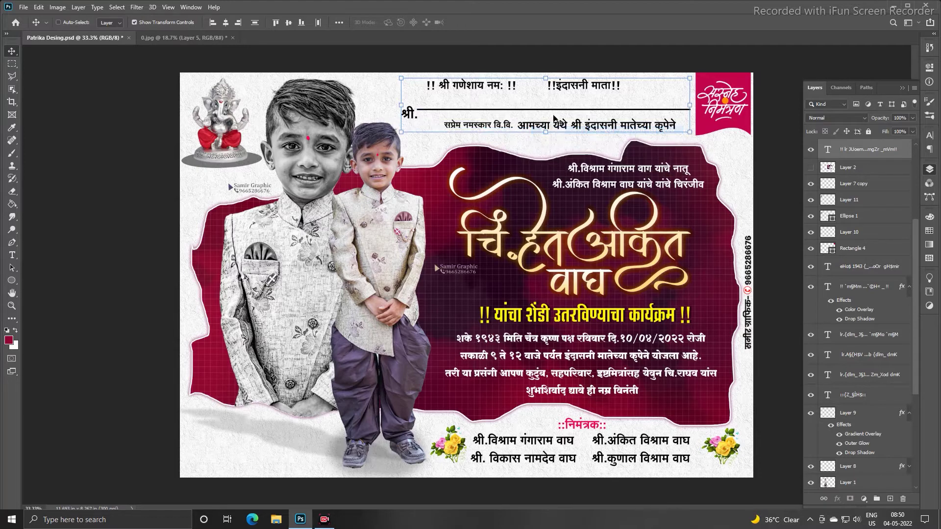
- Copy the selected header texts and line into 0.jpg and place them between the boy's head and the pink banner
left_click_drag(564, 119, 291, 83)
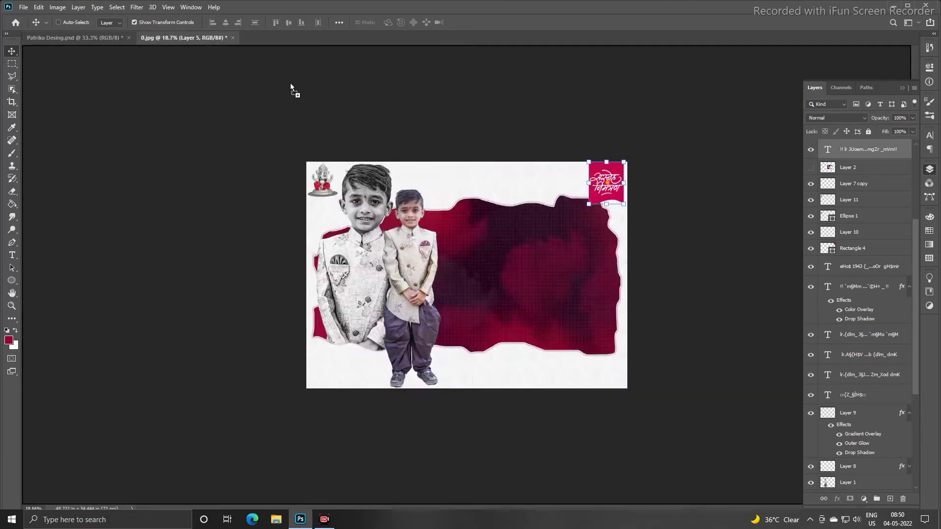
left_click_drag(484, 174, 485, 175)
mouse_move(543, 182)
left_mouse_down()
mouse_move(520, 183)
mouse_move(548, 188)
mouse_move(561, 168)
mouse_move(532, 186)
left_mouse_up()
key("Return")
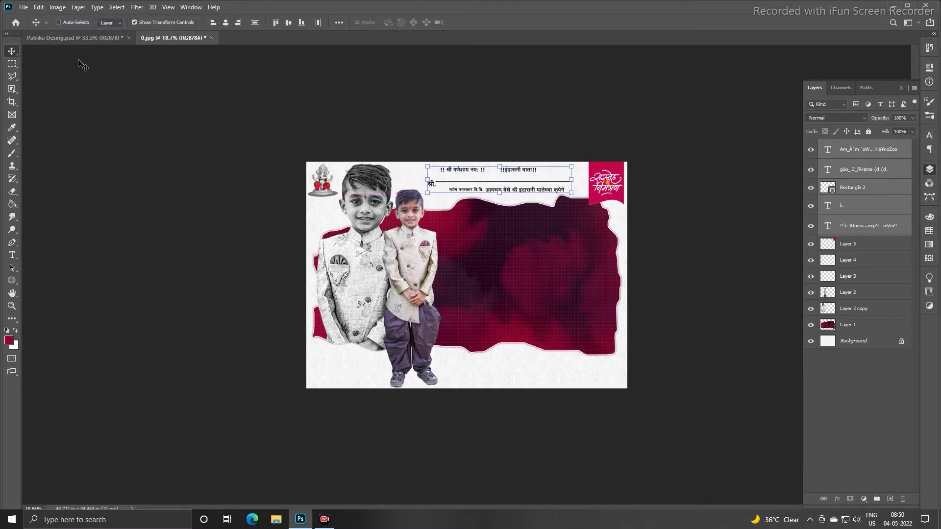
- Copy the two-line white family text from Patrika Desing.psd into 0.jpg, onto the upper part of the maroon shape
left_click(72, 38)
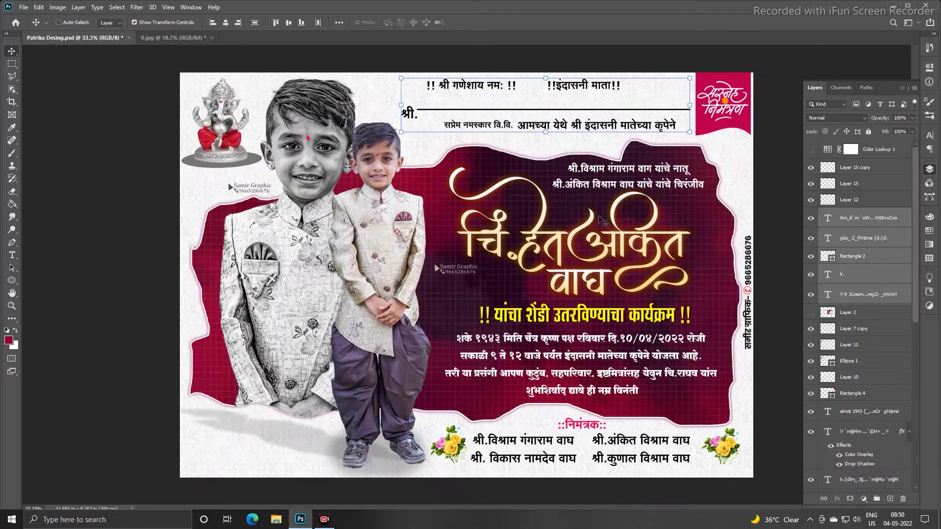
right_click(612, 192)
left_click(613, 192)
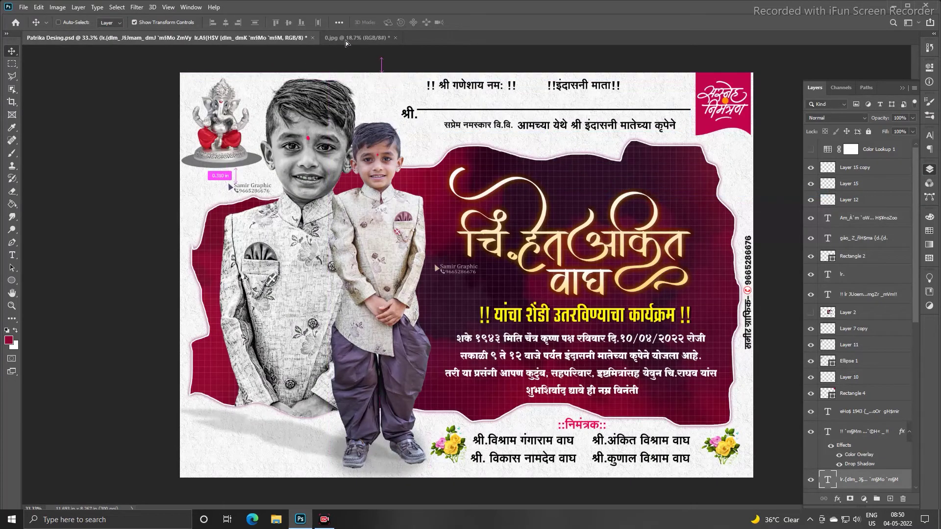
left_click(346, 40)
left_click_drag(350, 43, 580, 223)
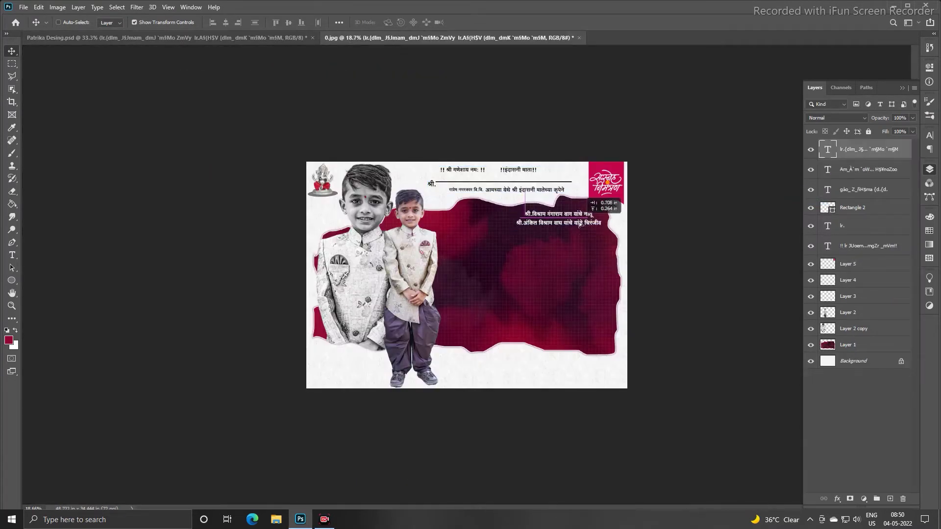
- In Patrika Desing.psd, select the layer with the large name calligraphy
left_click(167, 39)
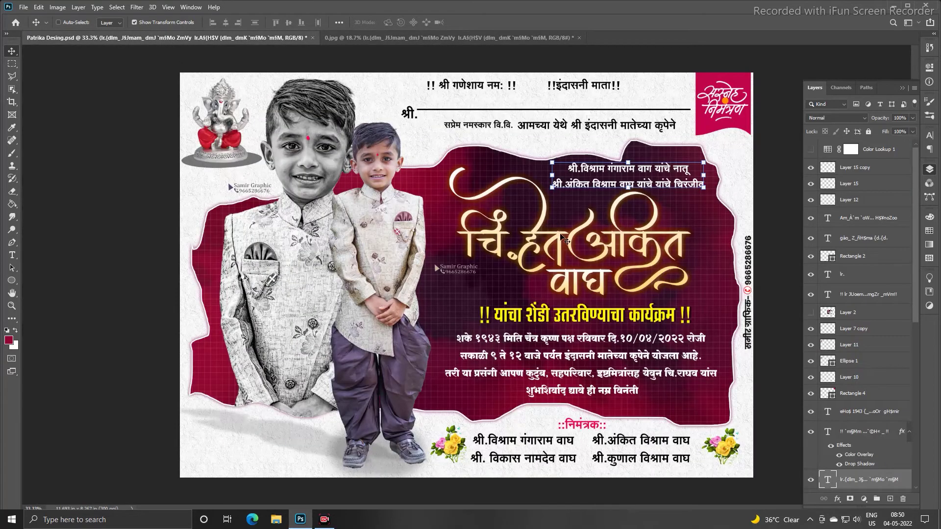
right_click(562, 235)
left_click(568, 239)
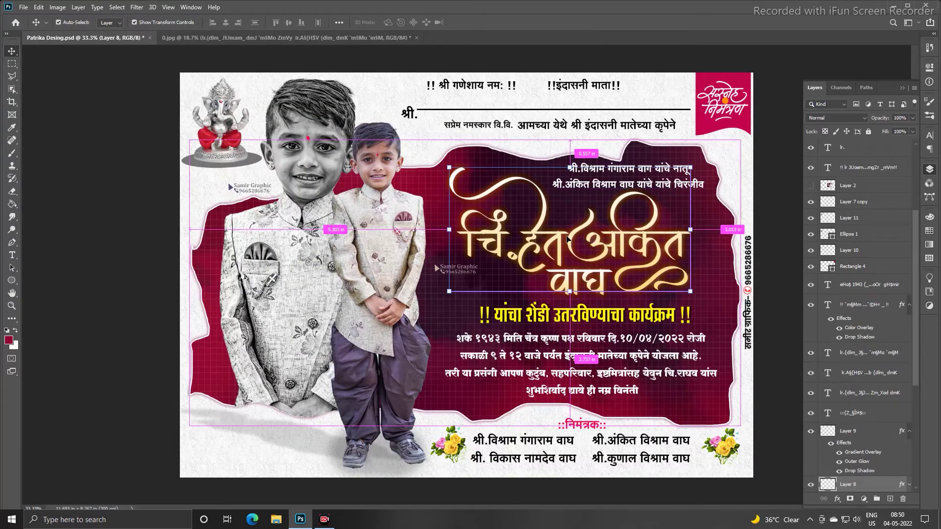
- Cut the name lettering from 3.png, close that file without saving, and try placing the lettering on the card in 0.jpg
key("ctrl+o")
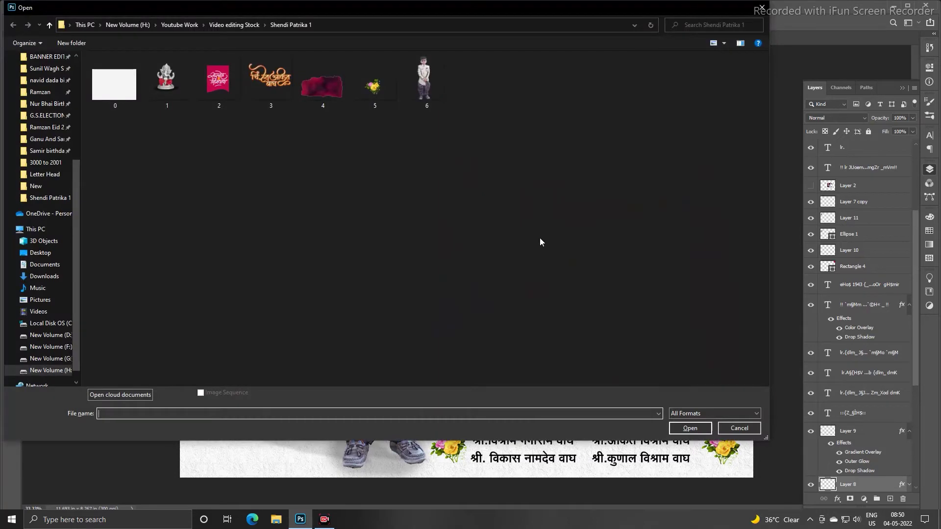
double_click(269, 82)
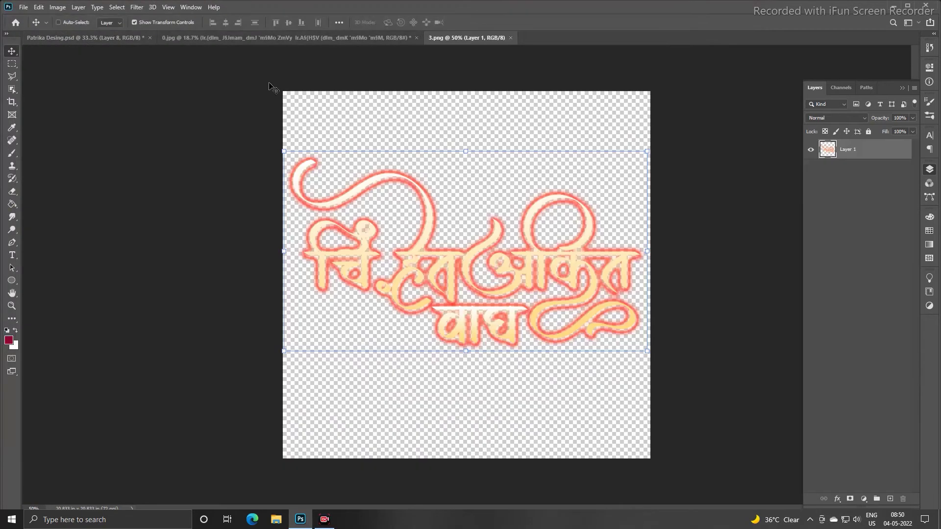
key("ctrl+a")
key("ctrl+x")
key("ctrl+w")
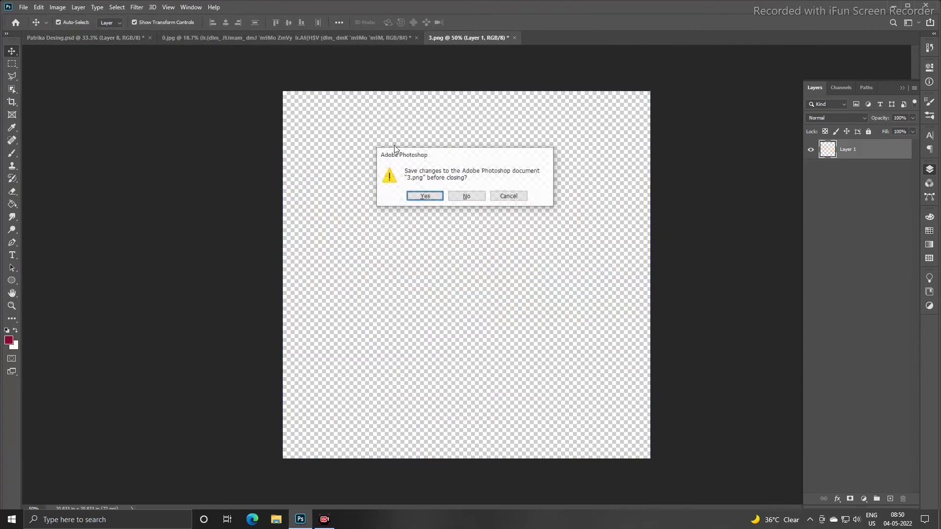
left_click(481, 195)
left_click_drag(482, 197, 531, 265)
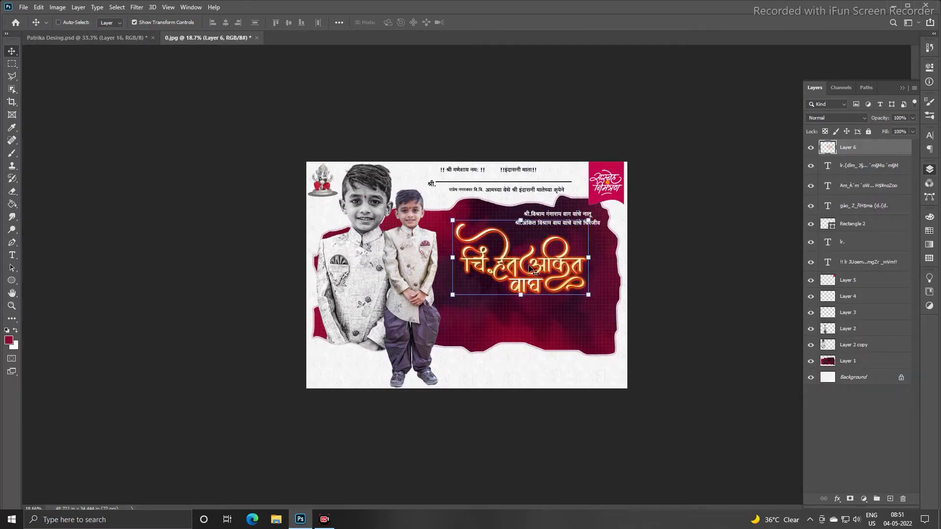
key("ctrl+z")
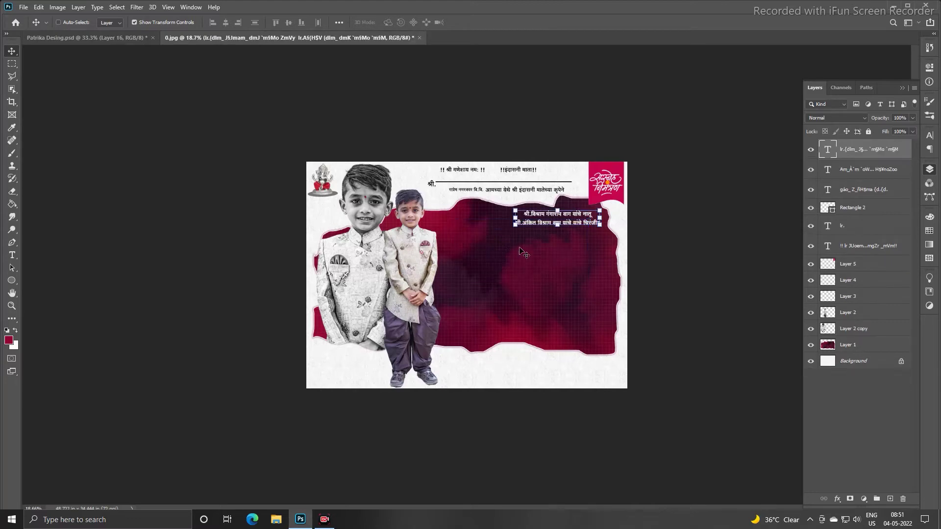
- Copy the original name calligraphy from Patrika Desing.psd onto the maroon shape in 0.jpg and clear its layer style
left_click(88, 37)
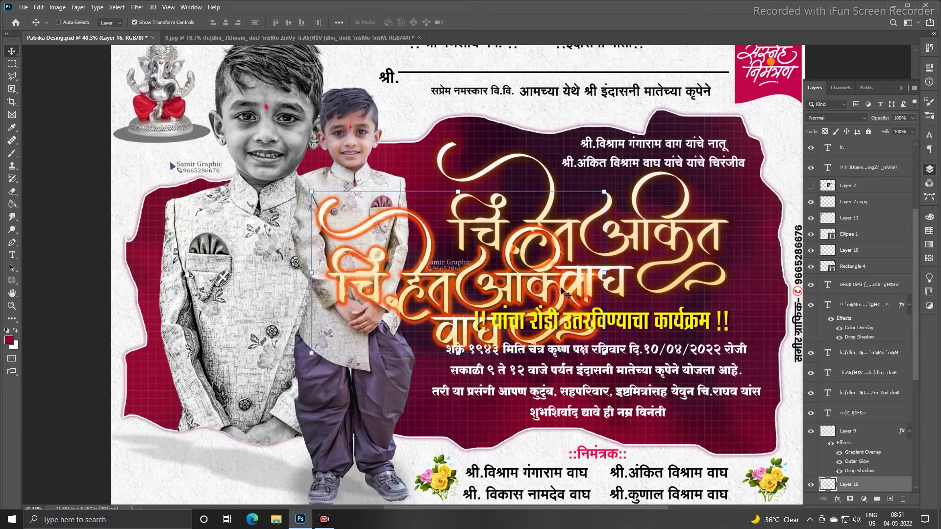
left_click_drag(582, 234, 504, 260)
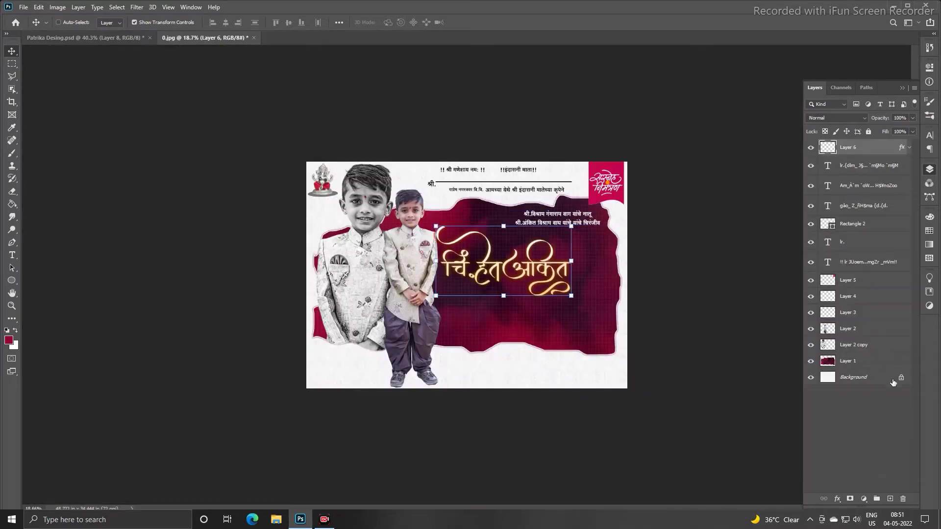
right_click(882, 147)
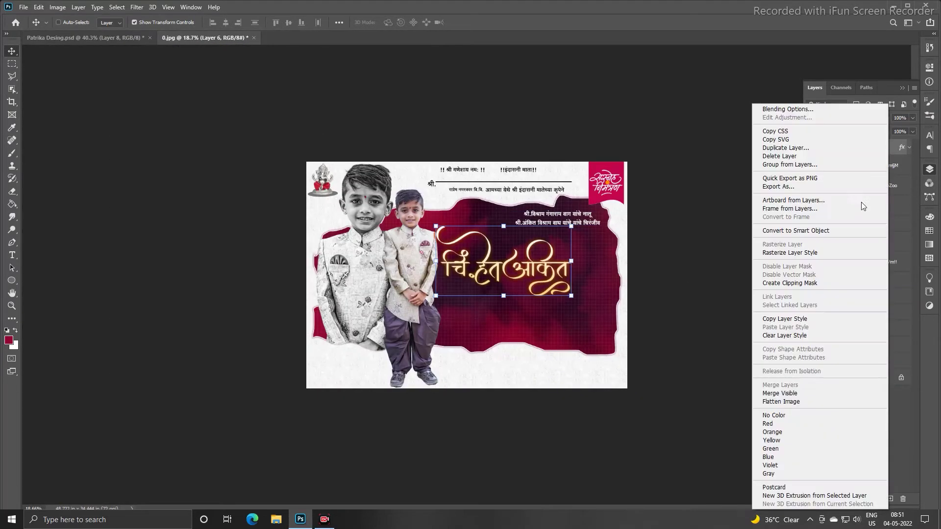
left_click(784, 335)
key("ctrl+0")
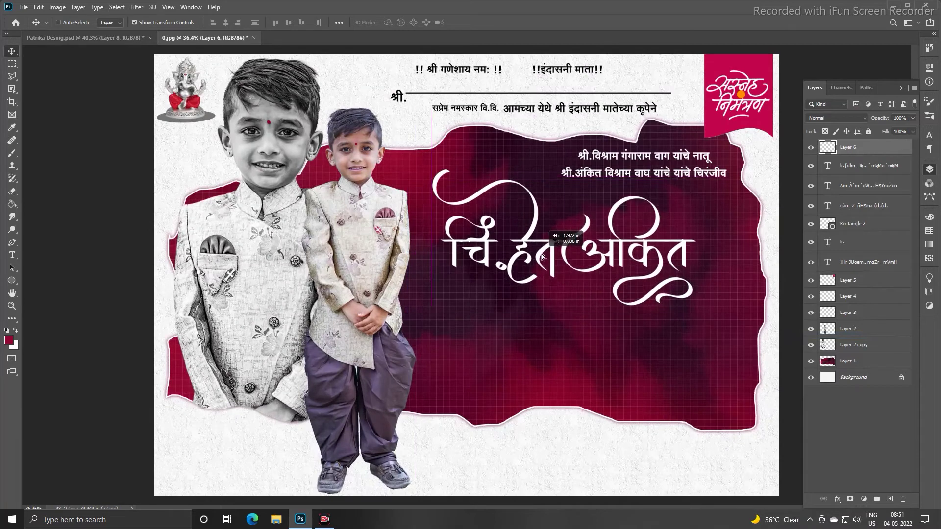
left_click_drag(558, 266, 564, 260)
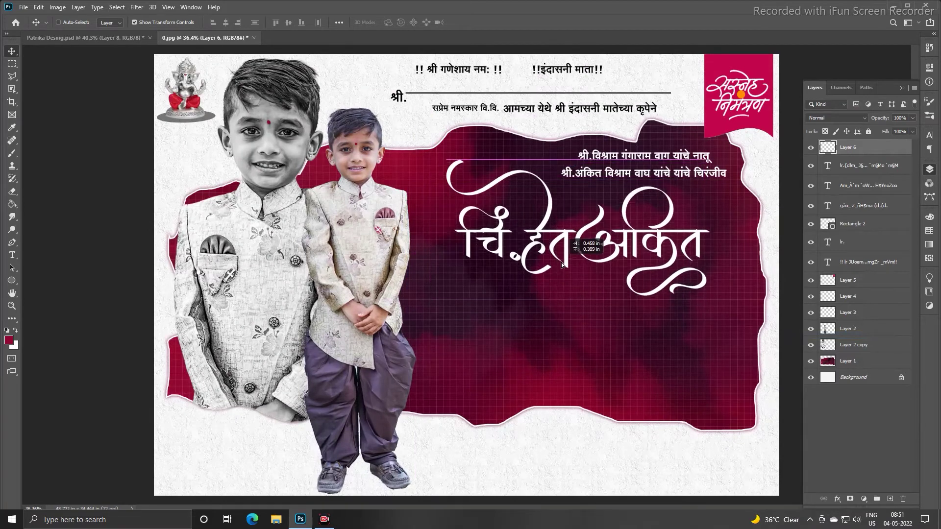
- Add a Gradient Overlay to the name calligraphy using the Foreground to Background preset from Basics
double_click(875, 146)
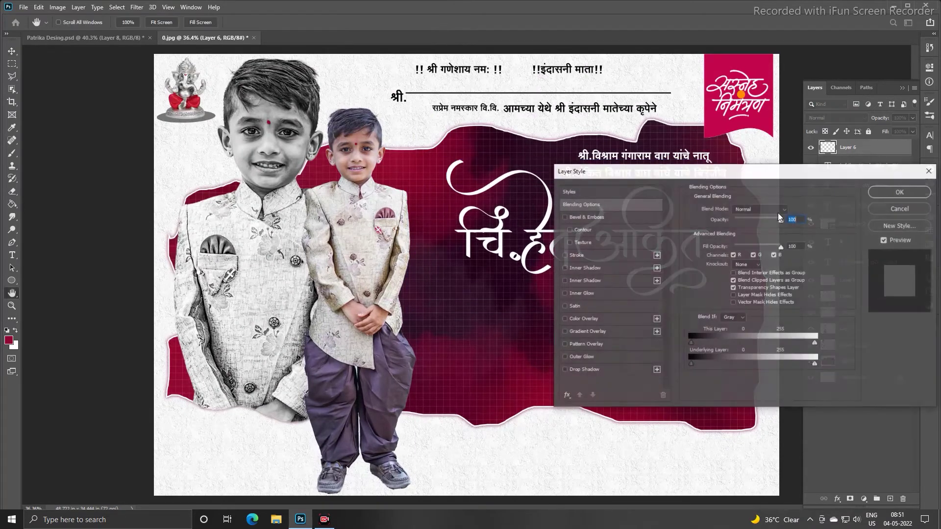
left_click(602, 332)
left_click(725, 233)
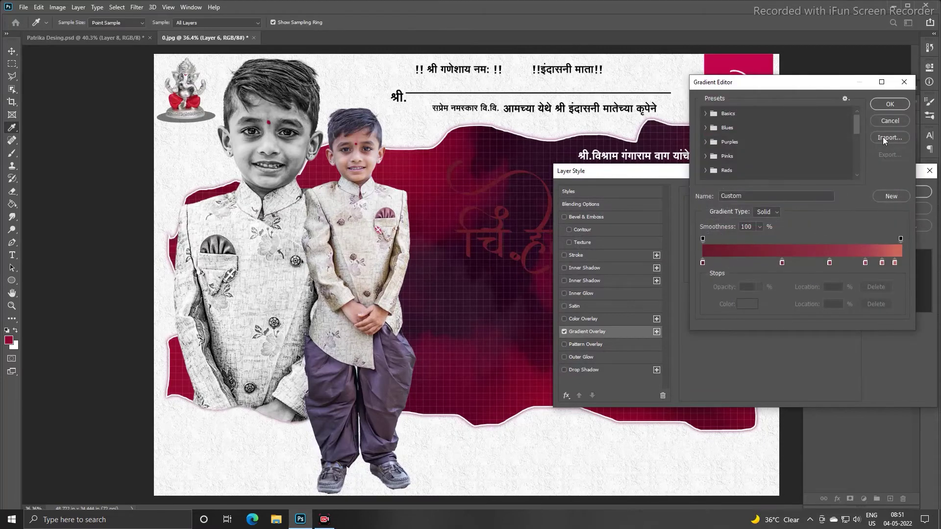
left_click(884, 123)
left_click(778, 233)
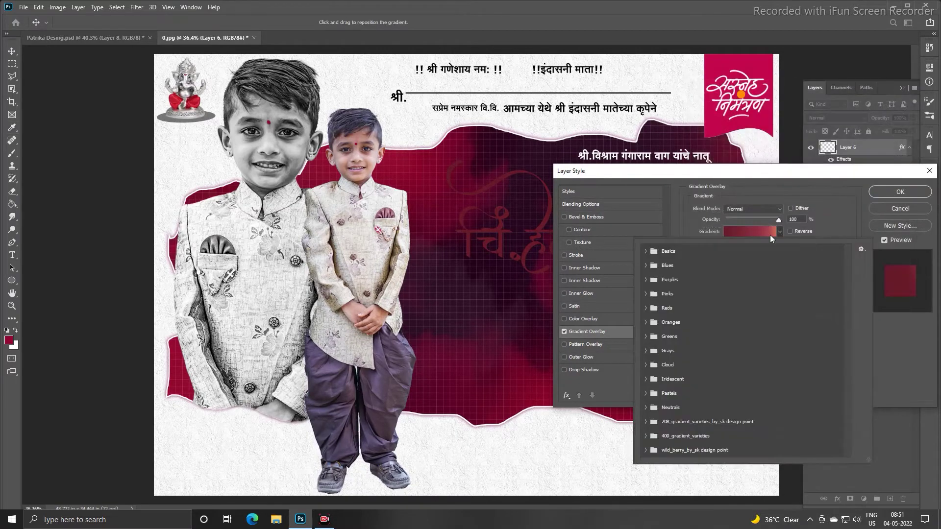
left_click(645, 251)
left_click(656, 263)
- Change the overlay gradient's starting colour to light peach-gold, keeping white as its end colour
left_click(725, 231)
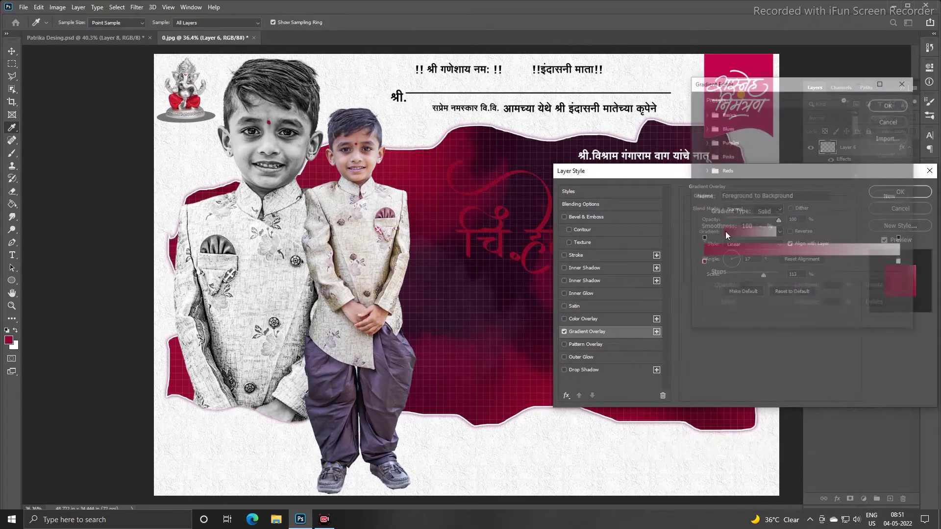
left_click(702, 263)
left_click(740, 298)
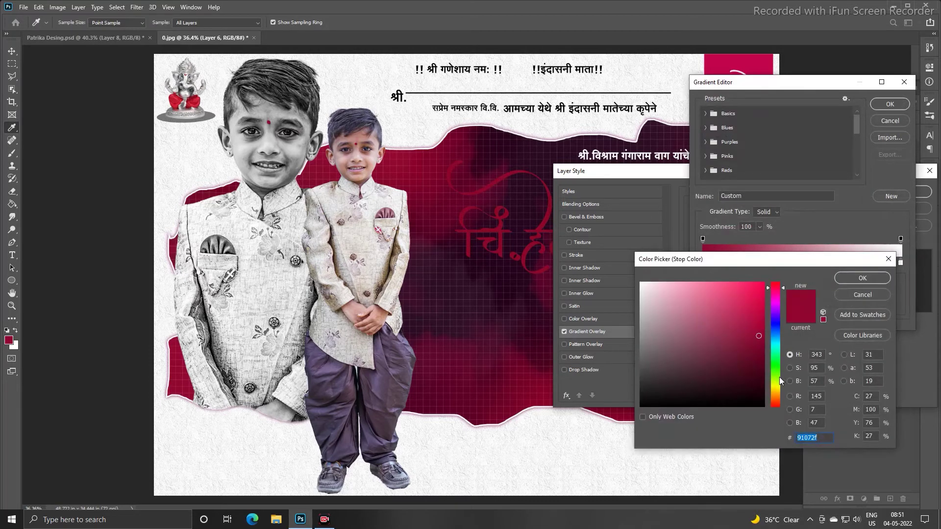
left_click_drag(776, 384, 776, 393)
left_click_drag(694, 290, 687, 265)
left_click(883, 275)
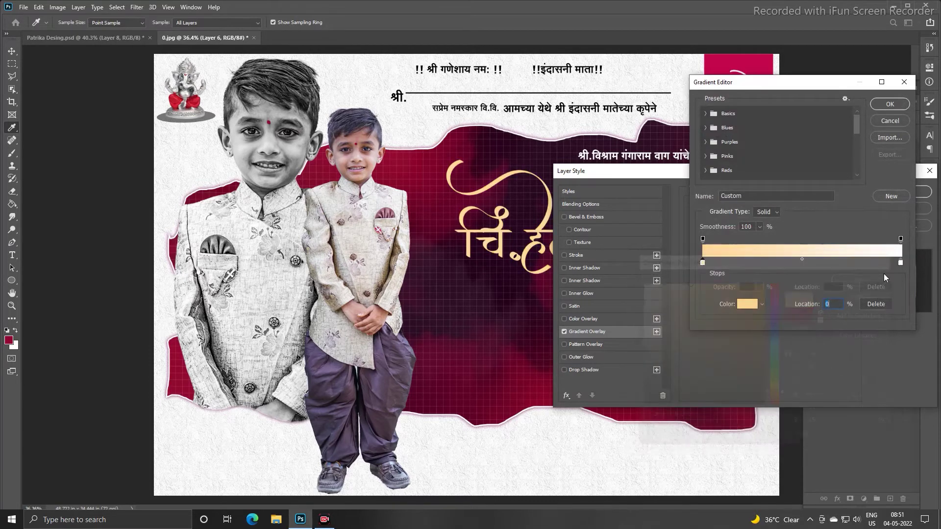
left_click(899, 263)
key("Return")
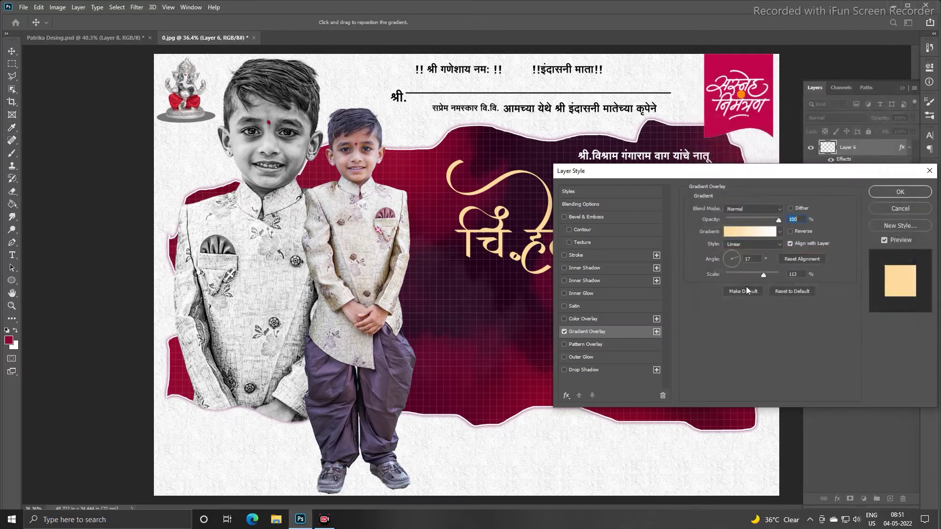
- Reverse the overlay gradient, set its style to Radial and reduce its scale
left_click(790, 232)
left_click(761, 245)
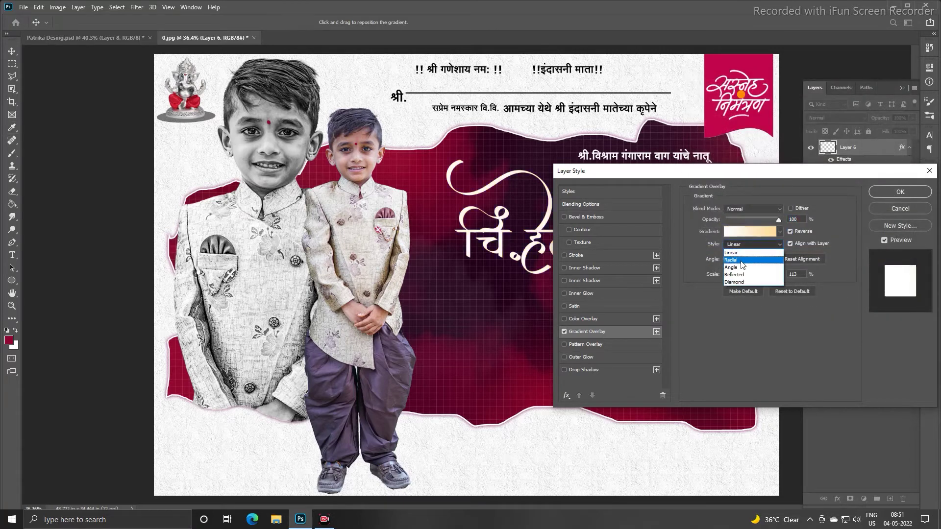
left_click(740, 260)
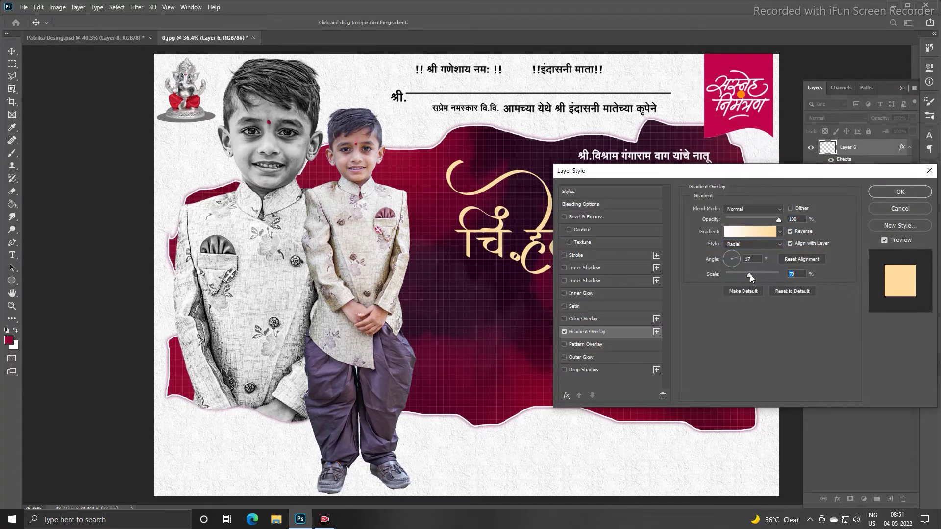
left_click_drag(758, 275, 760, 275)
left_click_drag(689, 176, 730, 254)
left_click(797, 350)
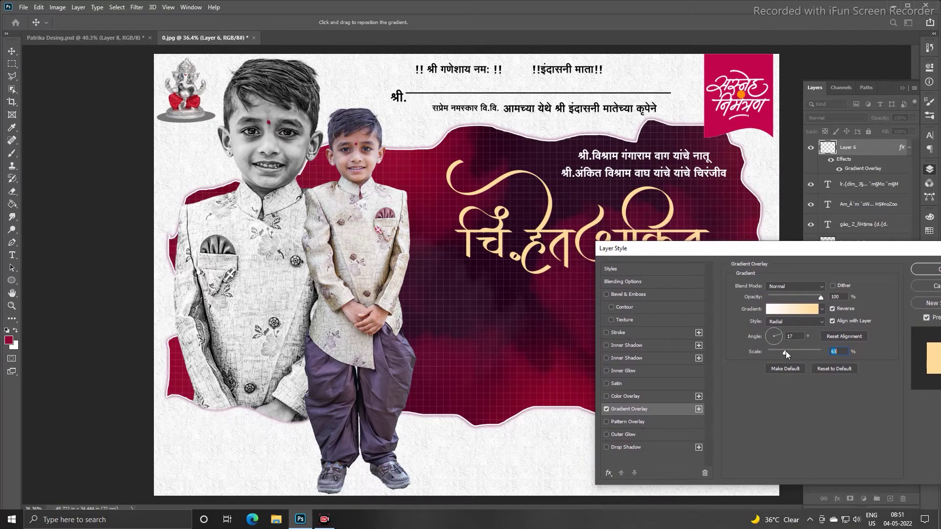
left_click_drag(795, 351, 798, 350)
- Add an orange Outer Glow with a size of 65 px to the name calligraphy
left_click(632, 434)
left_click(755, 321)
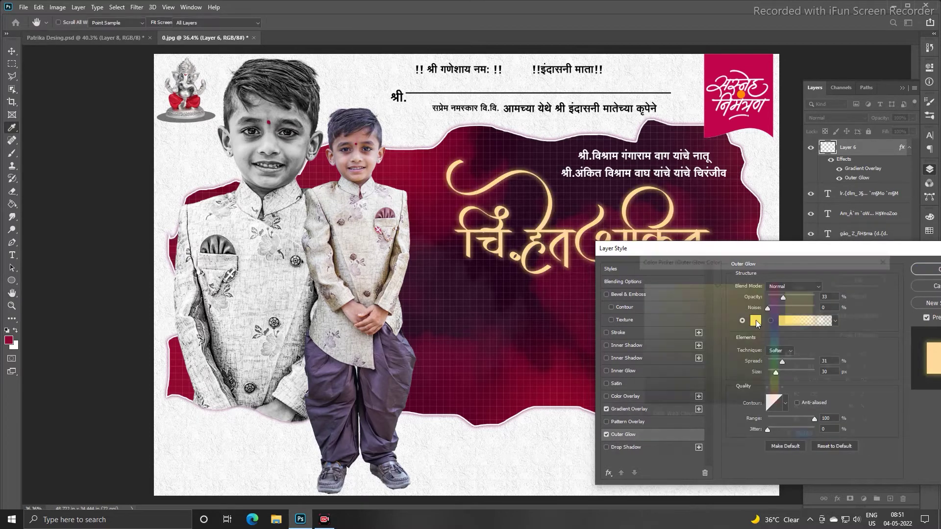
left_click_drag(773, 391, 783, 368)
key("Return")
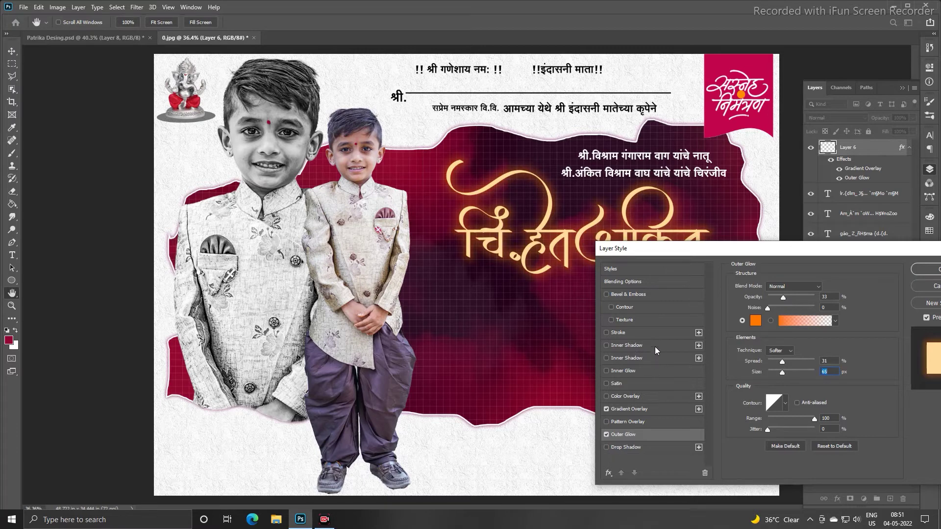
- Add an Inner Glow in yellow fffc00 to the name calligraphy and apply the layer style
left_click(647, 368)
left_click(754, 321)
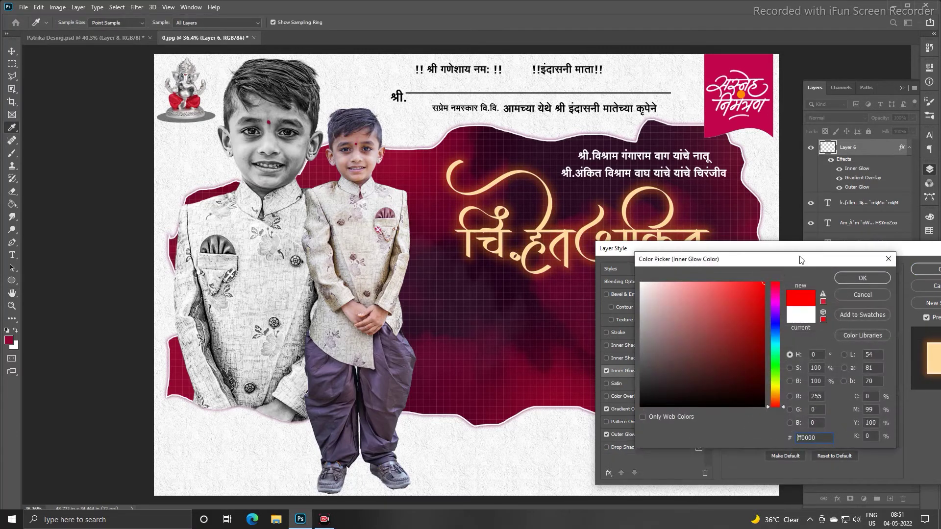
left_click(777, 387)
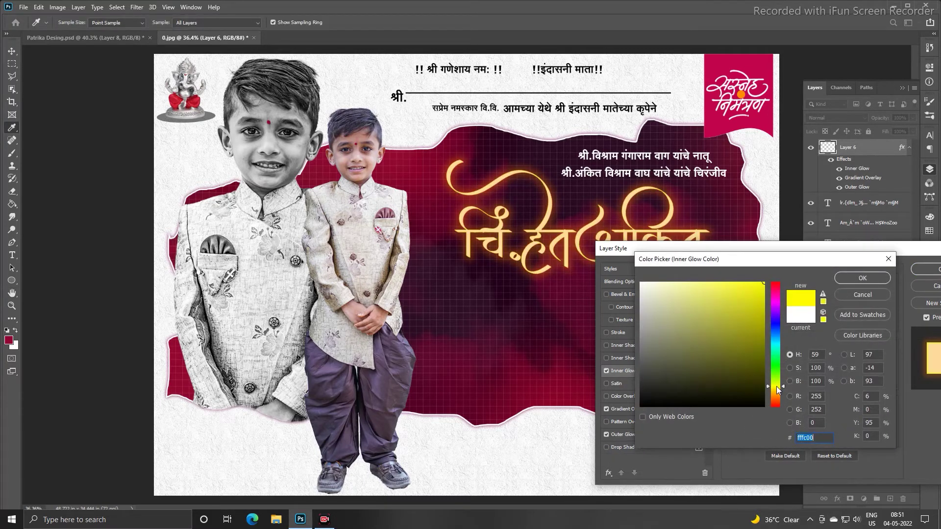
key("Return")
- Enlarge the name calligraphy slightly and adjust its position below the two-line family text
key("Return")
key("v")
left_click_drag(607, 242, 608, 239)
left_click_drag(705, 293, 718, 299)
key("Return")
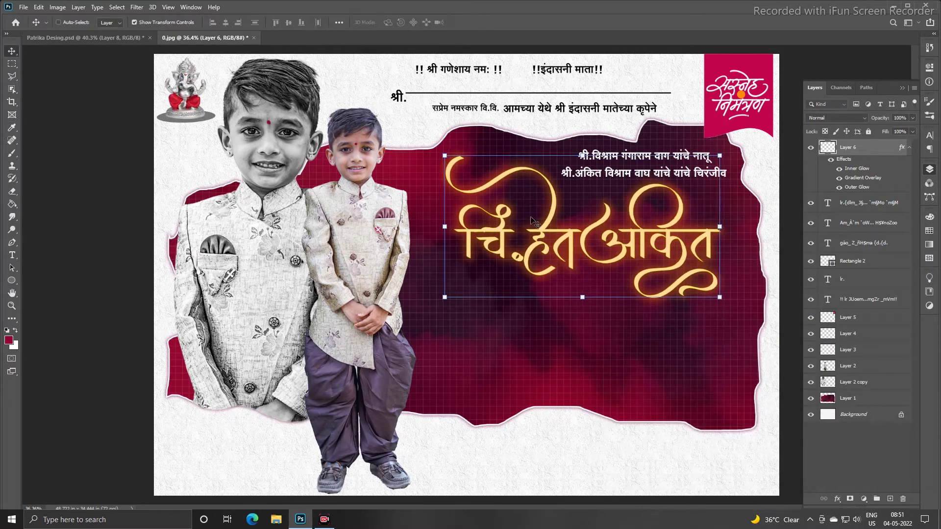
- Compare the glow and layout of the name calligraphy in 0.jpg with the finished version in Patrika Desing.psd
left_click(130, 42)
left_click(130, 43)
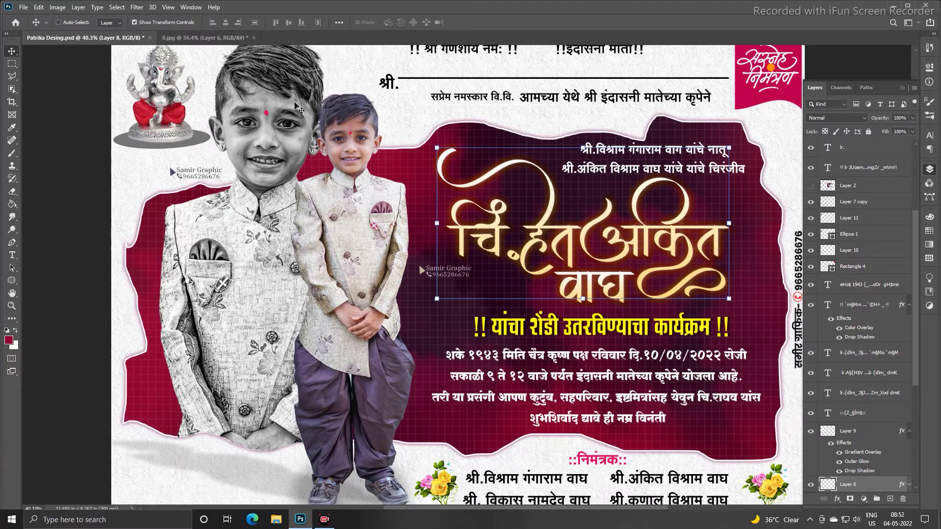
left_click(201, 38)
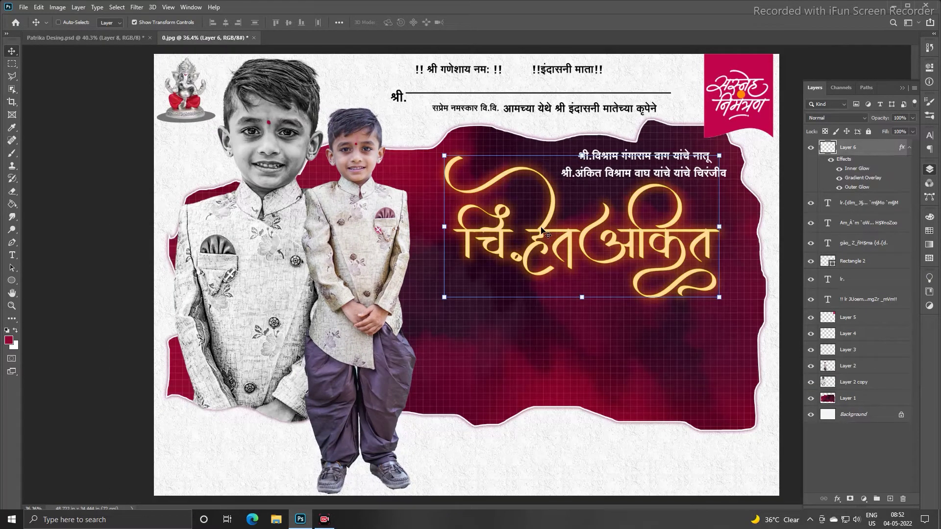
left_click(118, 42)
scroll(599, 259, "up", 1)
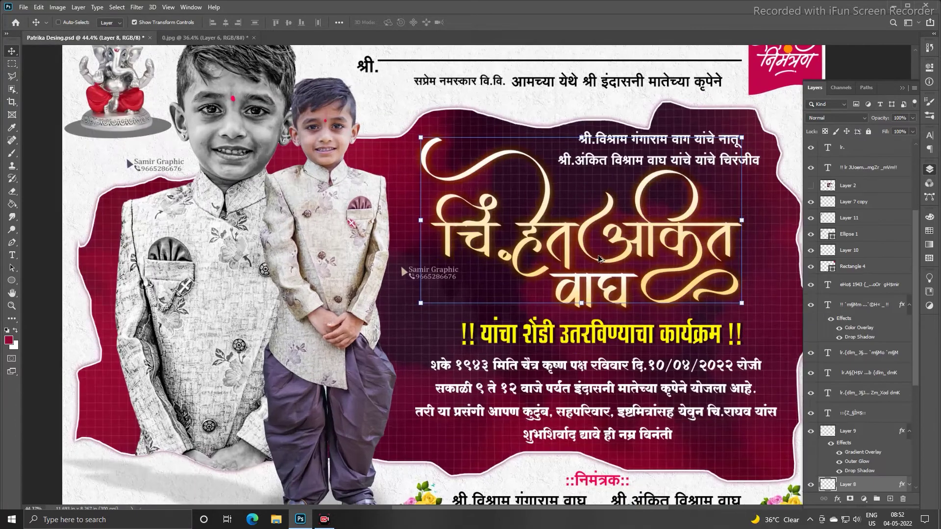
scroll(600, 258, "up", 1)
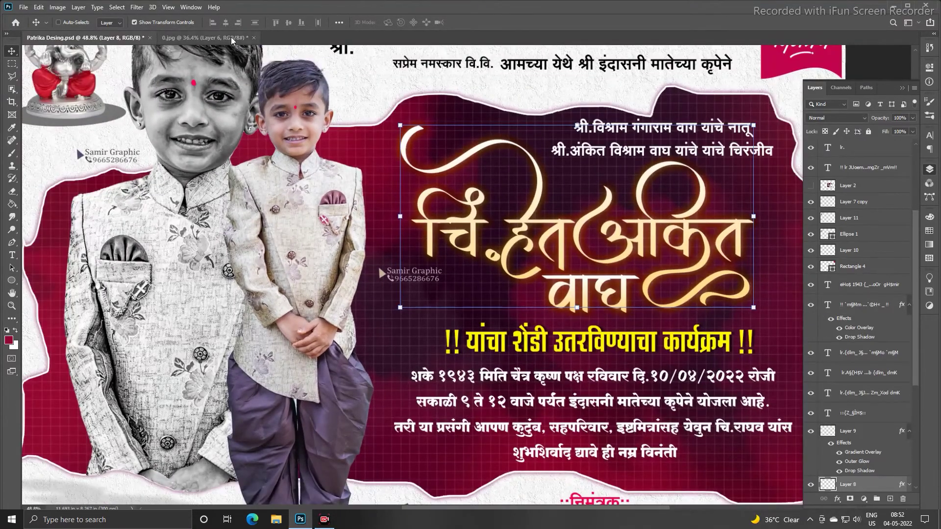
key("ctrl+Tab")
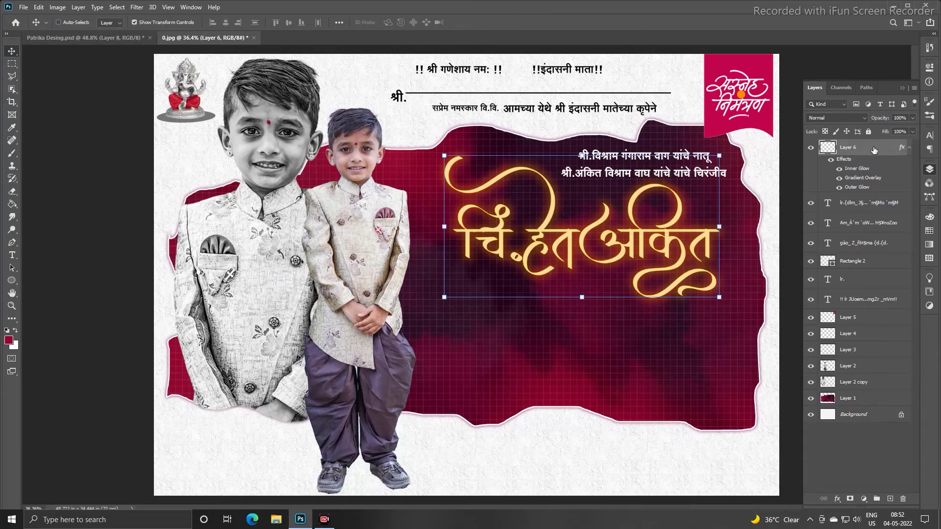
left_click(115, 37)
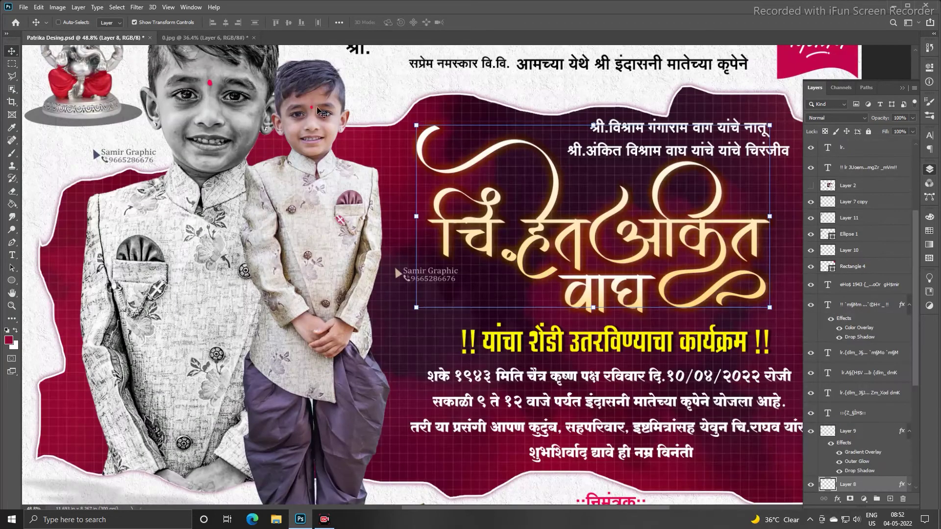
left_click(204, 37)
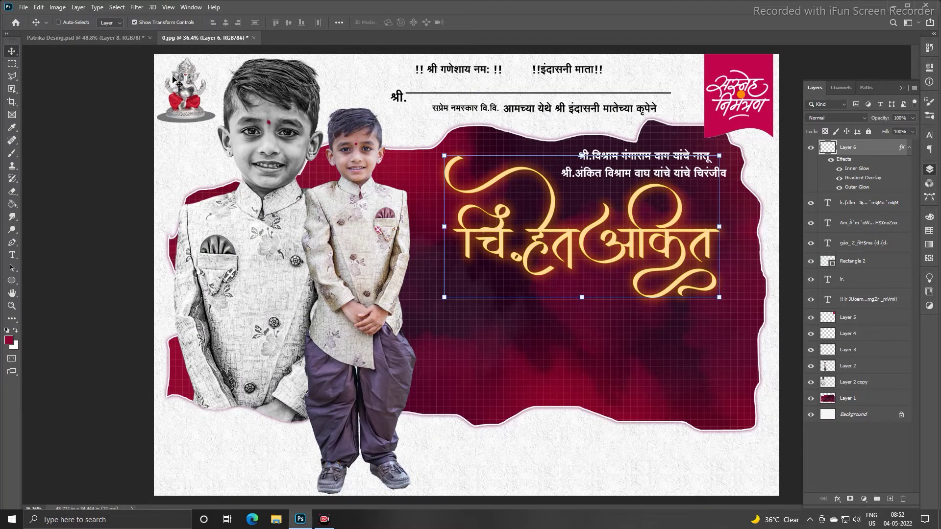
left_click(105, 37)
scroll(607, 300, "up", 1)
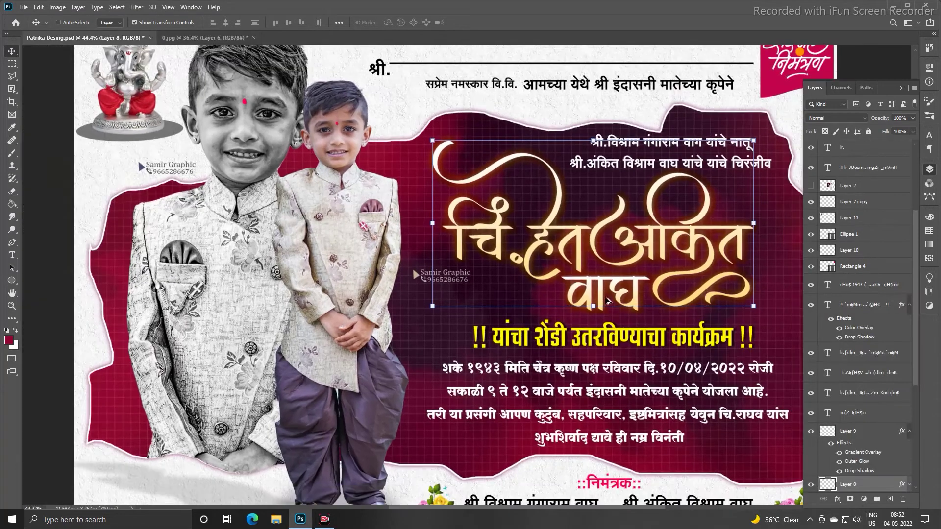
- Copy the yellow ceremony heading and the white date-and-invitation paragraph from Patrika Desing.psd into 0.jpg, below the name calligraphy
scroll(606, 298, "down", 2)
right_click(576, 312)
left_click(607, 327)
right_click(576, 324)
left_click(599, 328)
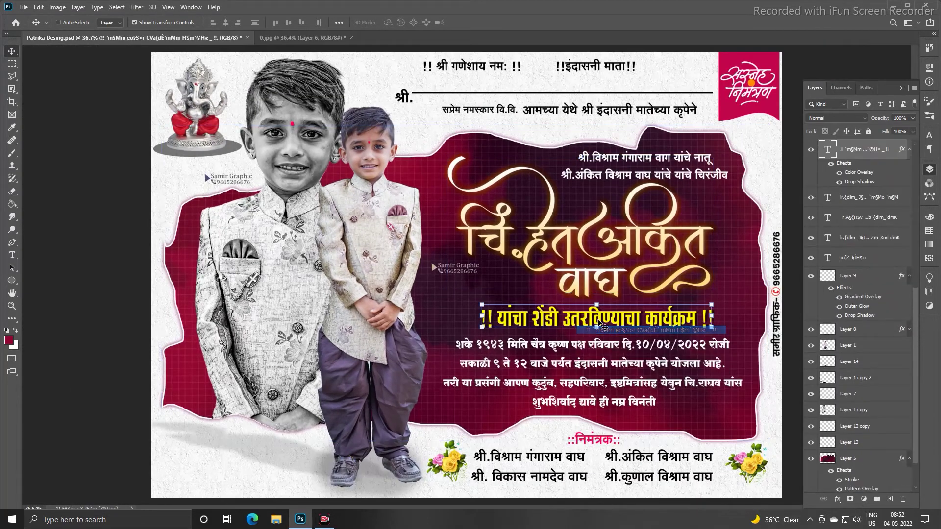
left_click_drag(599, 324, 602, 364)
- Nudge the ceremony heading and invitation paragraph together into position inside the maroon area under the name calligraphy
key("shift+Right")
key("shift+Up")
key("shift+Right")
key("shift+Right")
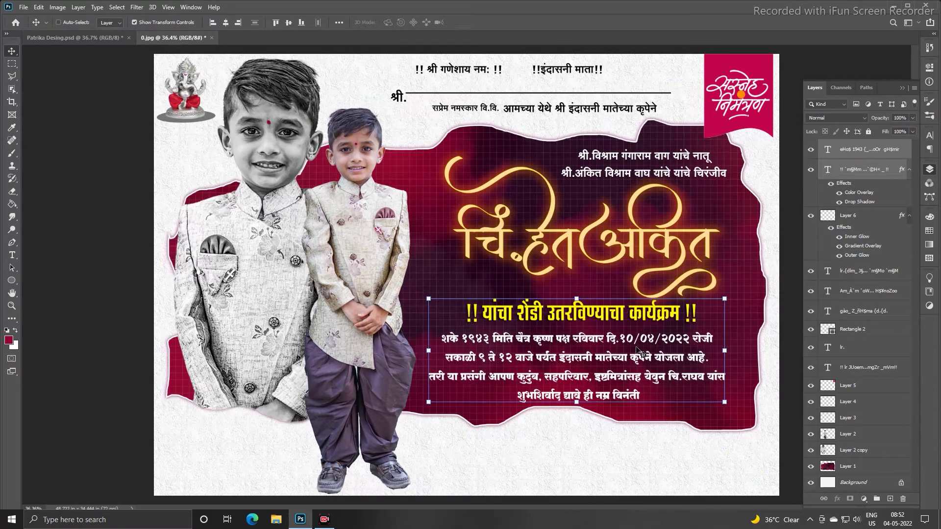
key("shift+Down")
key("shift+Up")
scroll(613, 349, "up", 1)
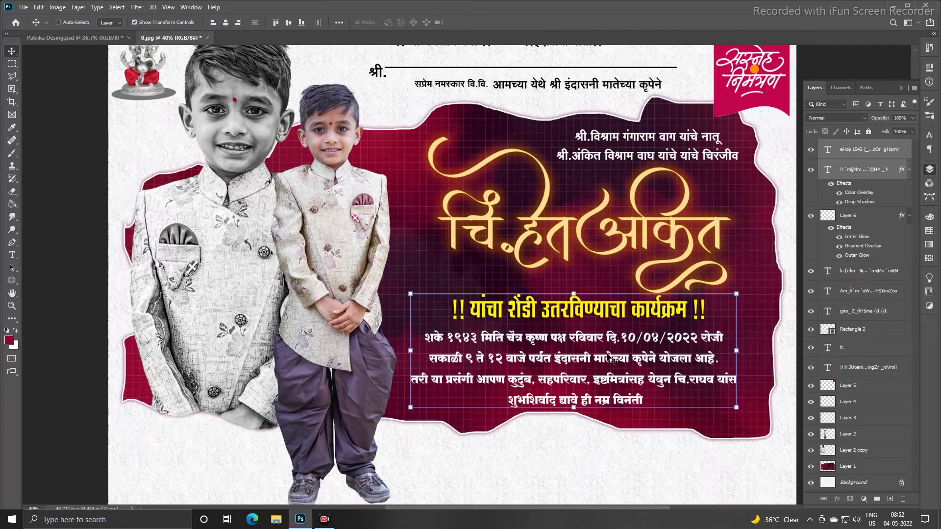
scroll(473, 200, "down", 3)
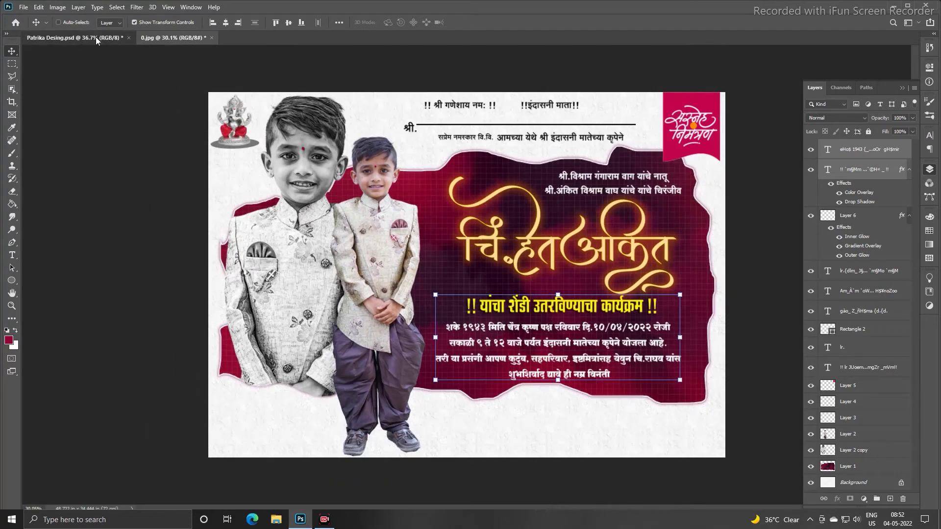
- Copy the pink निमंत्रक heading and both host-name text blocks from Patrika Desing.psd to the bottom of the card in 0.jpg
left_click(96, 36)
scroll(478, 350, "down", 1)
right_click(579, 425)
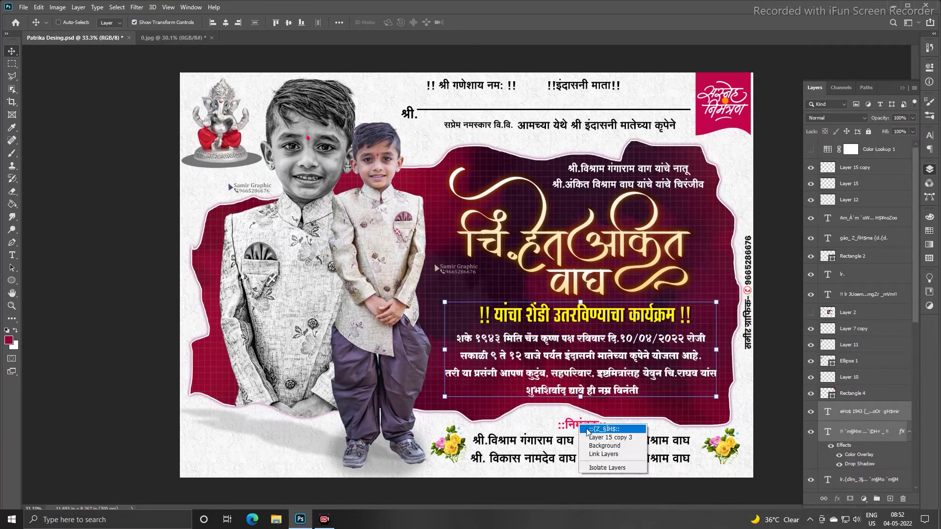
left_click(592, 429)
left_click(544, 457, "ctrl+shift")
left_click(655, 457, "ctrl+shift")
left_click_drag(621, 460, 610, 433)
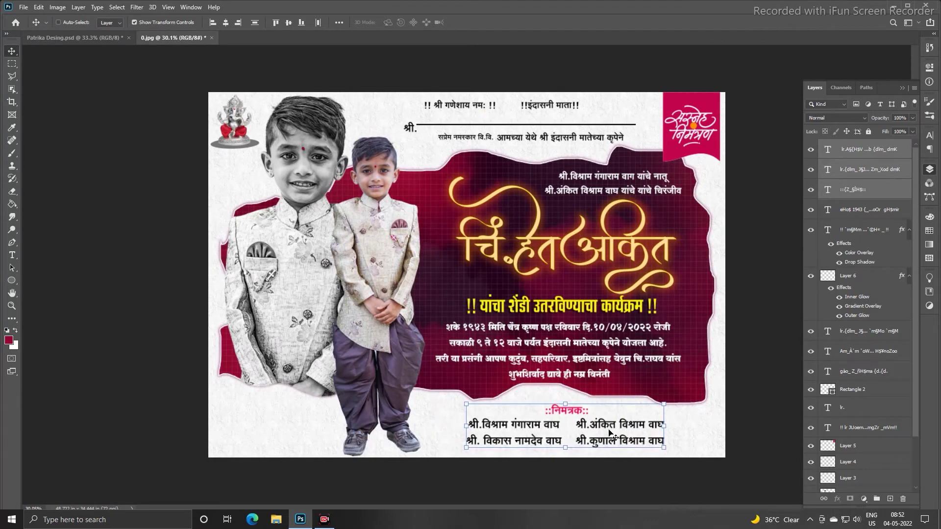
- Open 5.png, cut its rose bouquet, close the file and paste the bouquet into Patrika Desing.psd
left_click(93, 37)
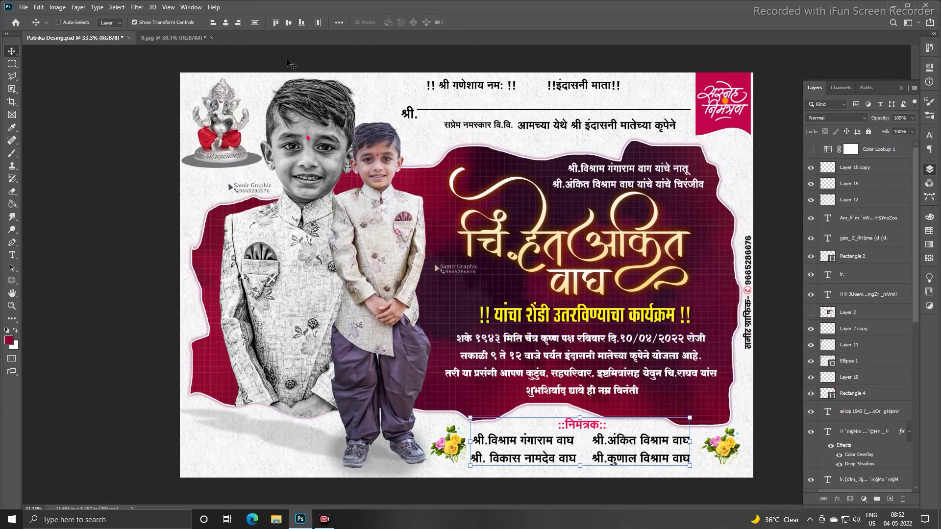
key("ctrl+o")
double_click(327, 85)
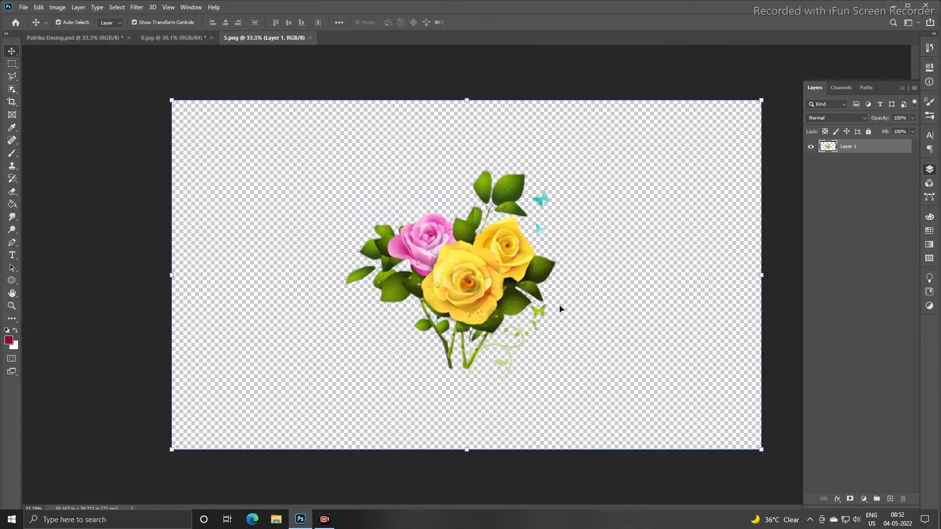
key("ctrl+x")
key("ctrl+w")
left_click(478, 198)
key("ctrl+v")
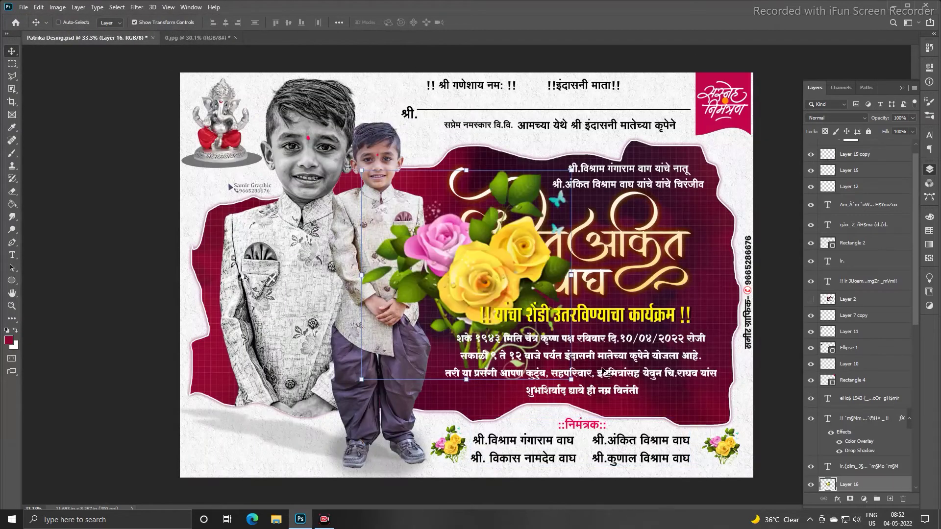
- Bring the rose bouquet into 0.jpg, shrink it beside the host names and place a duplicate on their other side
left_click_drag(549, 286, 695, 435)
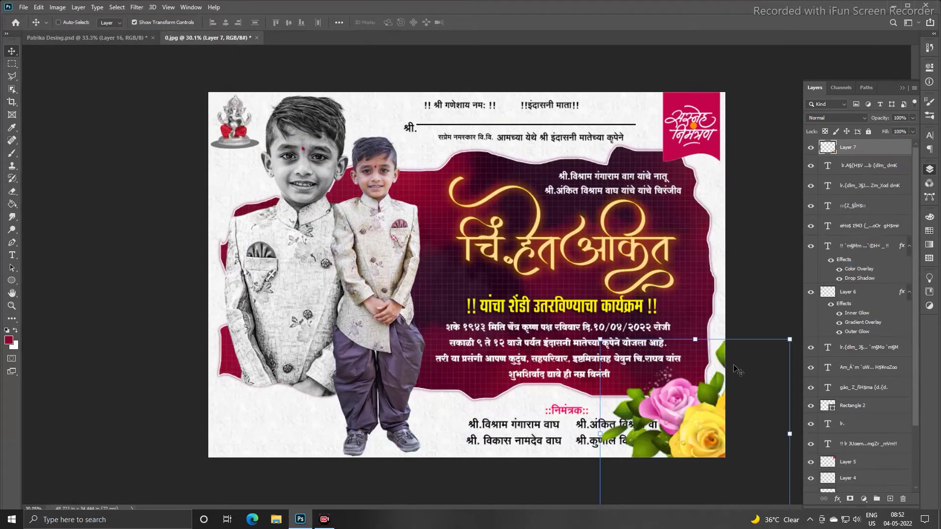
left_click_drag(790, 339, 712, 418)
left_click_drag(671, 479, 700, 397)
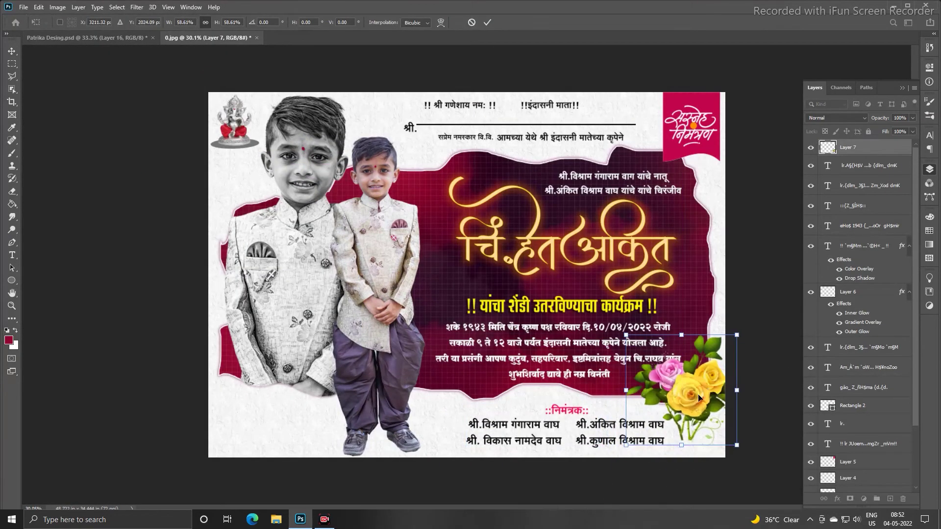
left_click_drag(736, 335, 444, 433)
key("Return")
- Try mirroring the duplicate bouquet beside the boy's shoes horizontally
key("ctrl+t")
right_click(458, 407)
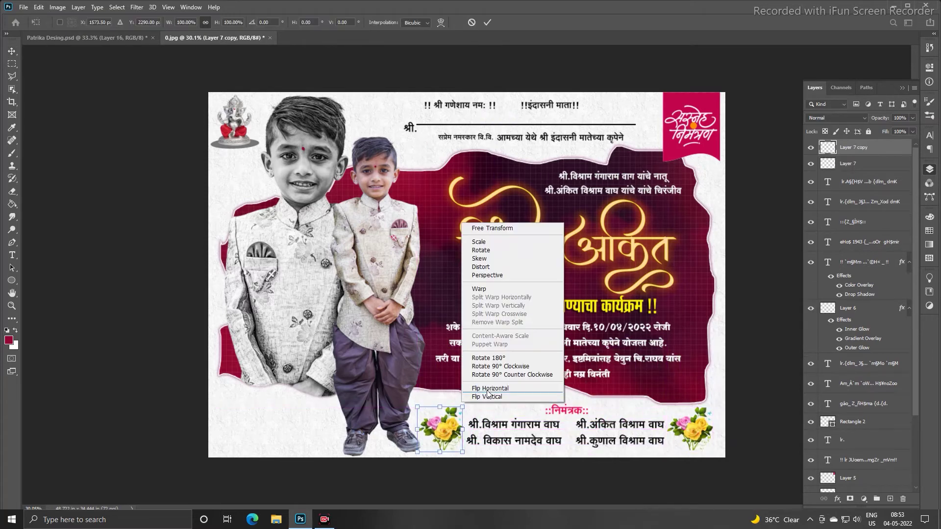
left_click(488, 389)
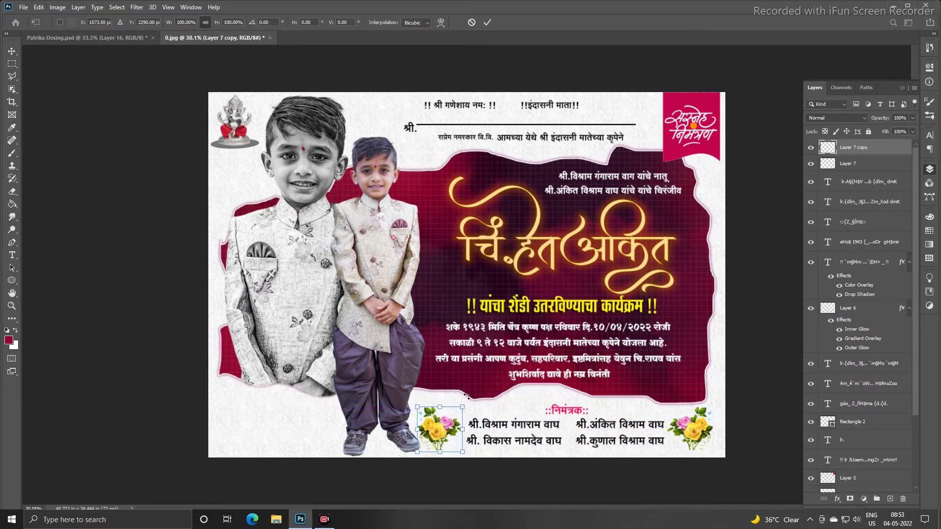
right_click(469, 396)
left_click(483, 384)
- Rotate the duplicate bouquet slightly counterclockwise and nudge it up and to the left
key("Return")
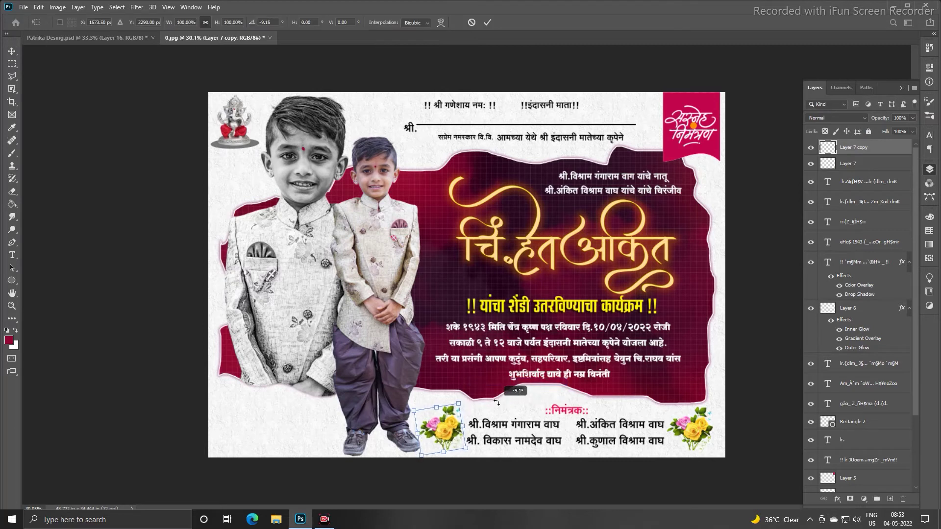
key("shift+Left")
key("shift+Up")
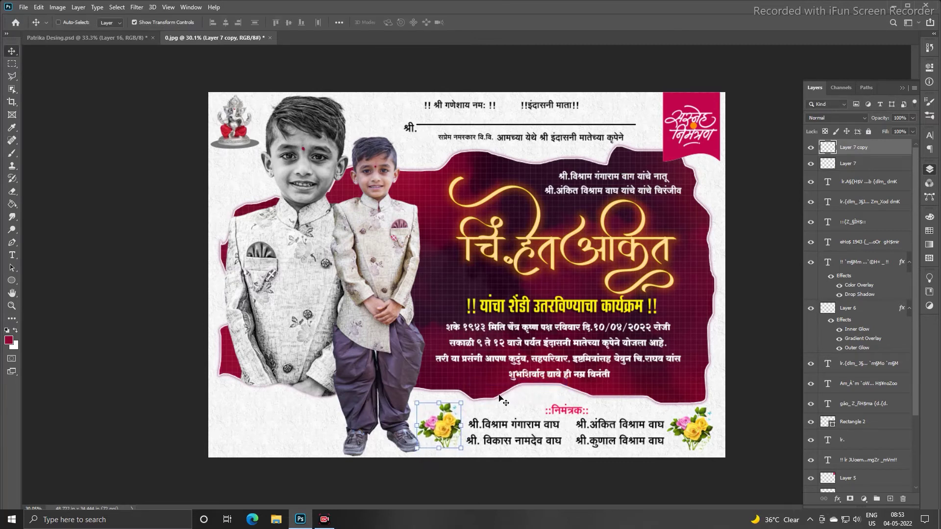
- Examine the boy's colour photo and the overall card in 0.jpg against the layout in Patrika Desing.psd
right_click(394, 327)
left_click(392, 313)
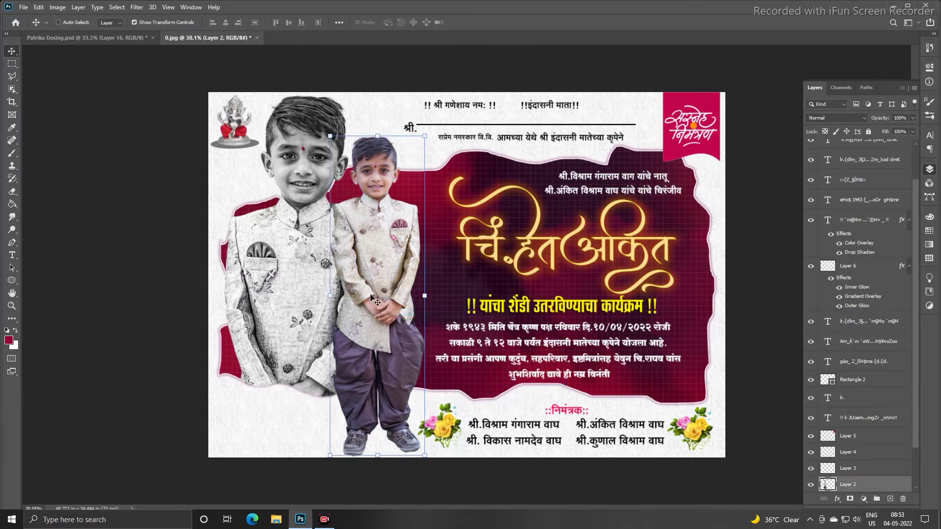
scroll(386, 298, "down", 2)
scroll(355, 228, "up", 3)
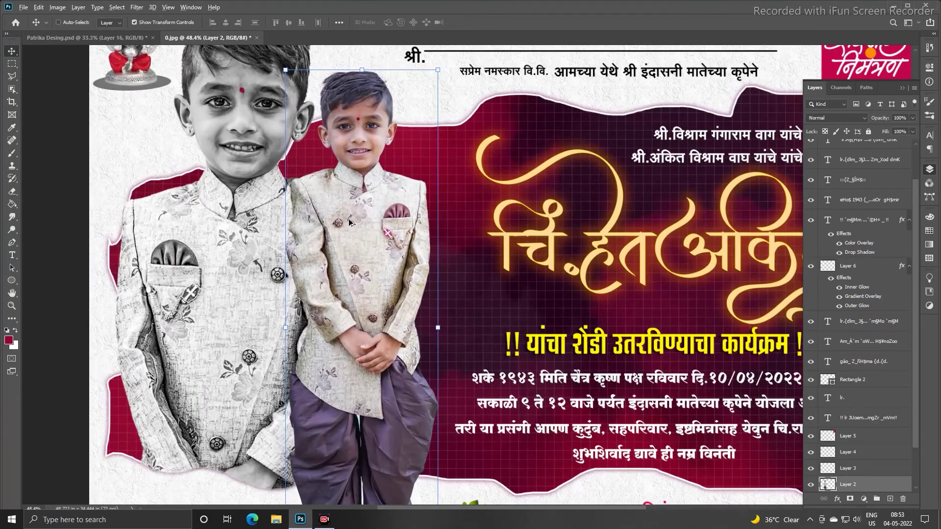
scroll(349, 223, "down", 3)
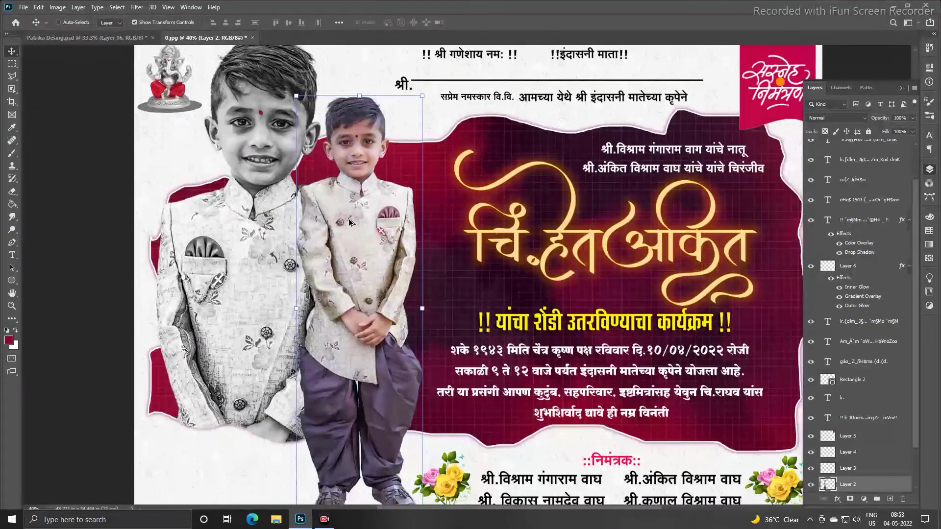
scroll(349, 223, "down", 2)
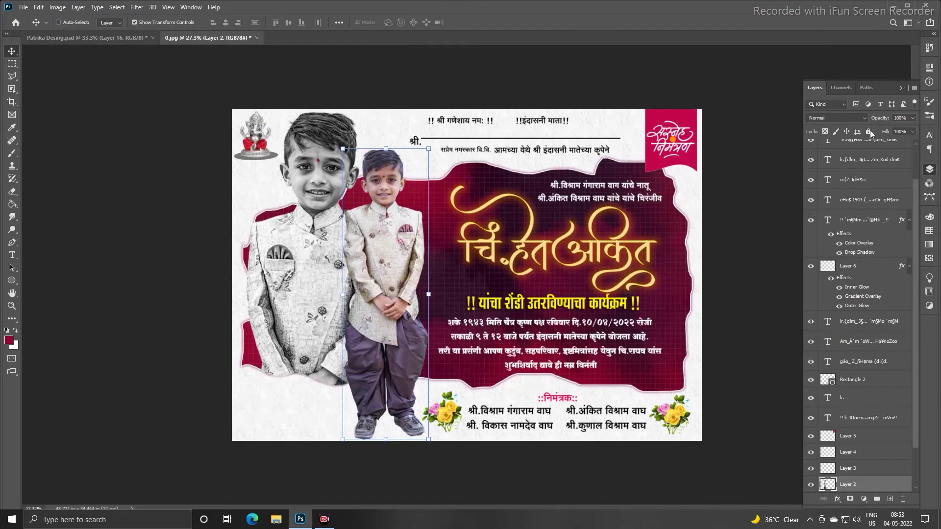
scroll(915, 165, "up", 2)
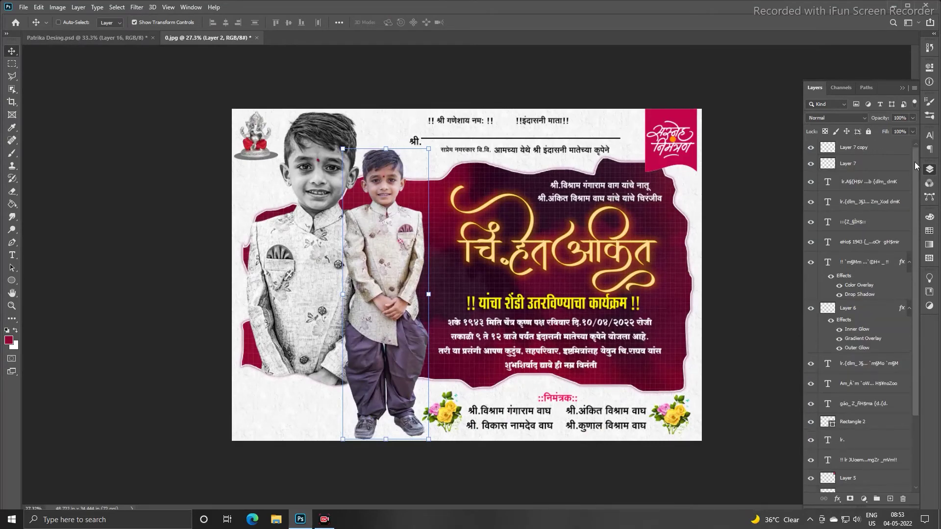
left_click(873, 148)
left_click(126, 40)
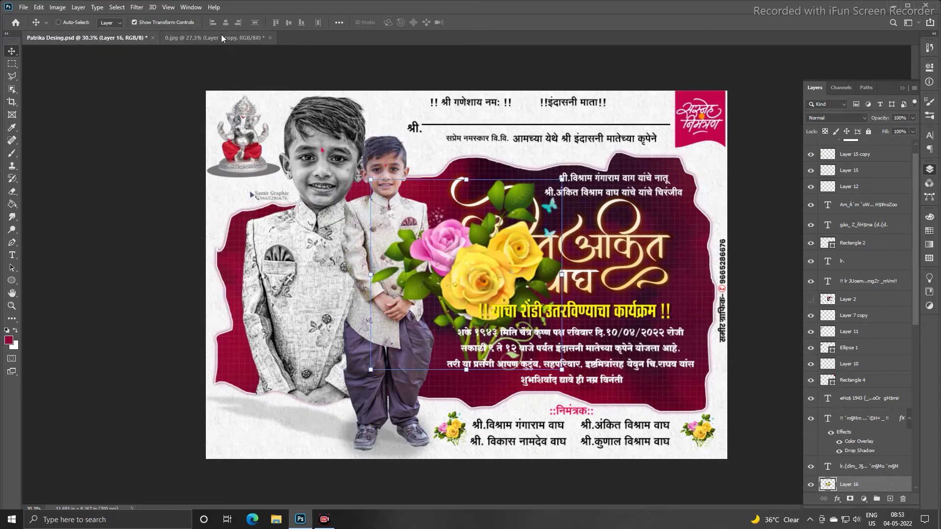
left_click(222, 38)
- Scale down the maroon सस्नेह निमंत्रण ribbon in the upper-right corner of the card
right_click(680, 145)
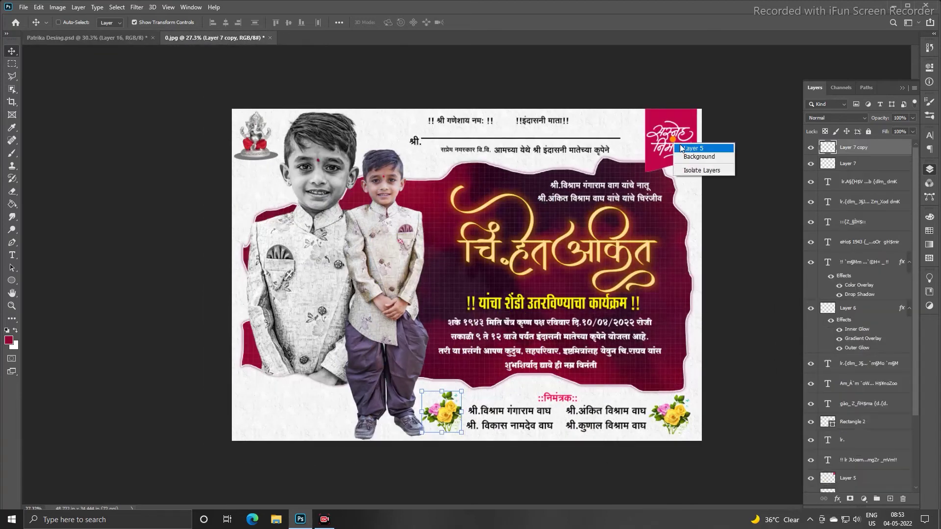
left_click(681, 148)
key("ctrl+t")
left_click_drag(646, 171, 651, 159)
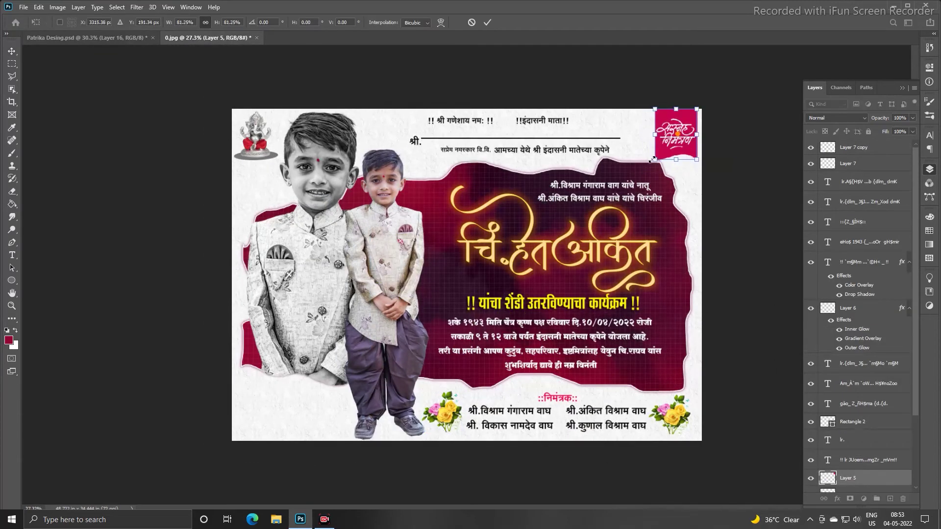
key("Return")
- Delete the oversized rose bouquet layer pasted over the name calligraphy in Patrika Desing.psd
left_click(86, 38)
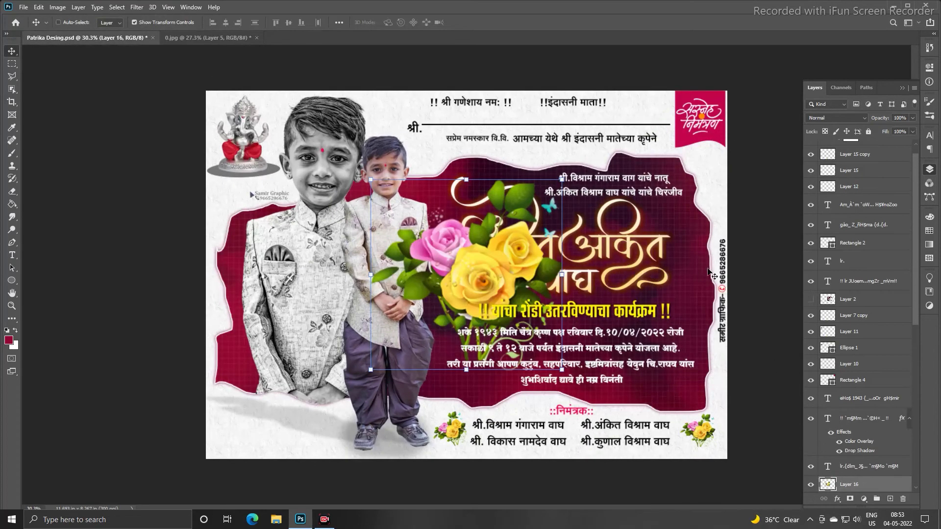
key("Delete")
scroll(344, 189, "down", 2)
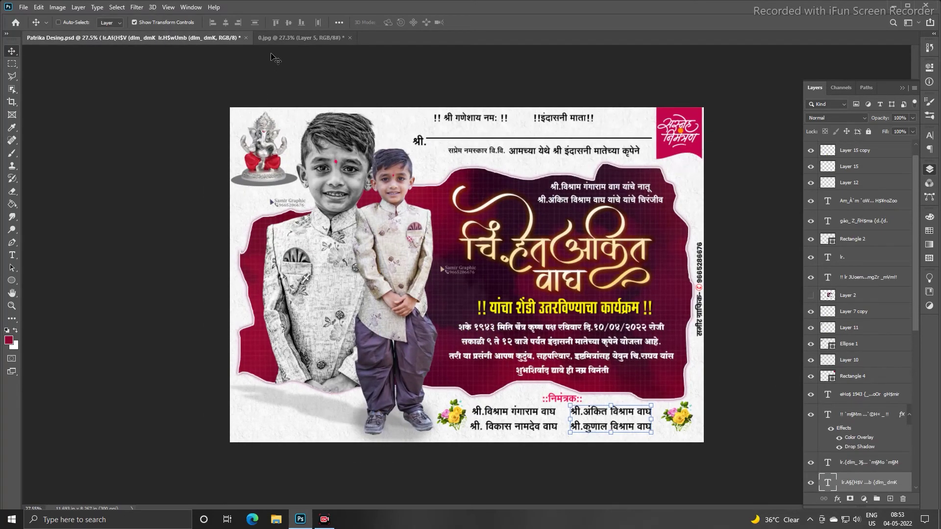
- Brighten the forehead tilaks on Layer 3 of 0.jpg with Hue/Saturation at saturation +100 and lightness +33, using Patrika Desing.psd as reference
left_click(289, 38)
scroll(294, 152, "down", 1)
scroll(294, 153, "up", 3)
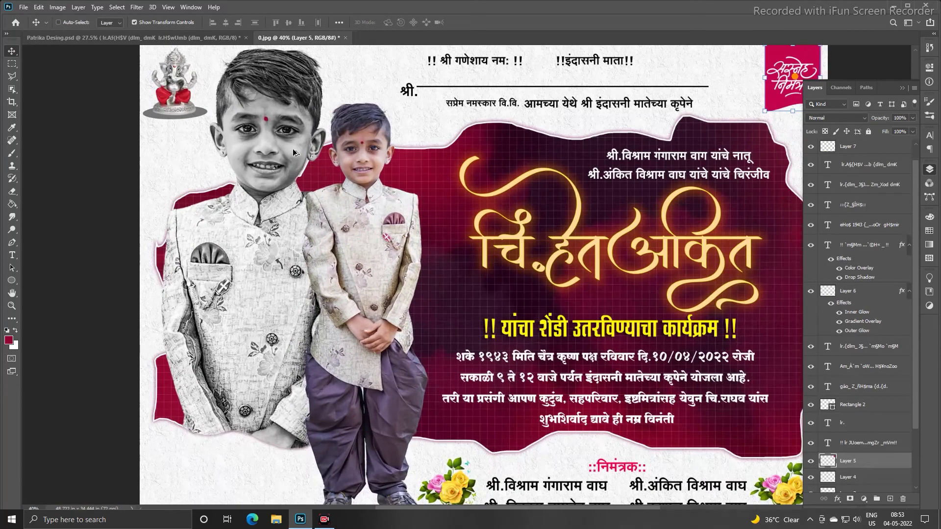
scroll(294, 153, "up", 3)
left_click(254, 104, "ctrl")
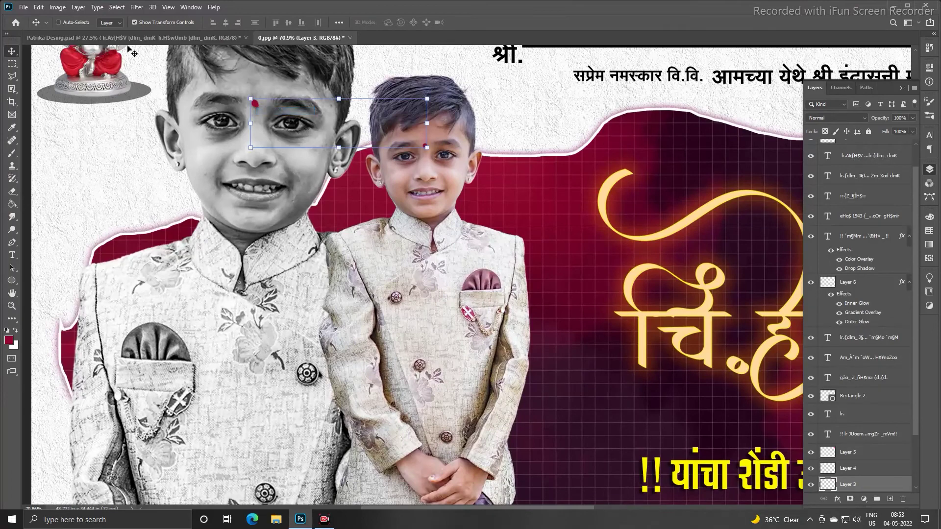
left_click(91, 39)
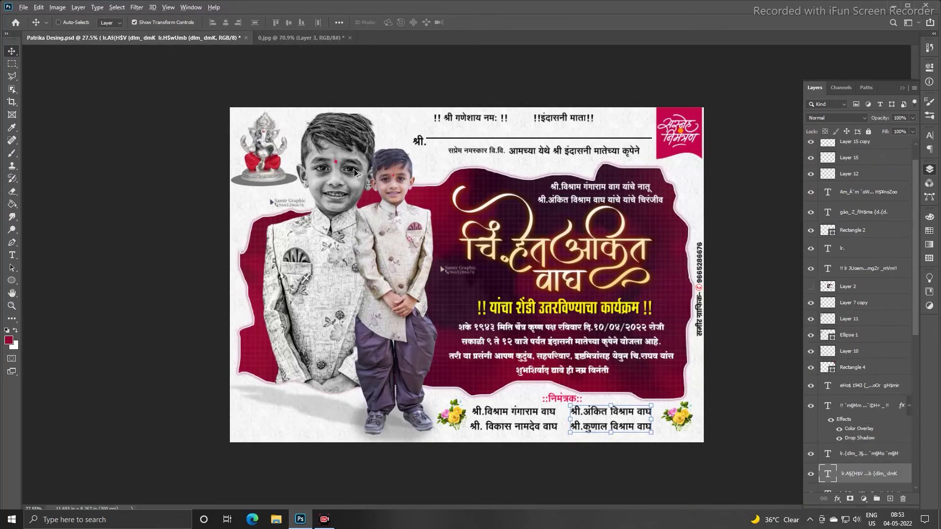
scroll(354, 169, "up", 3)
left_click(300, 38)
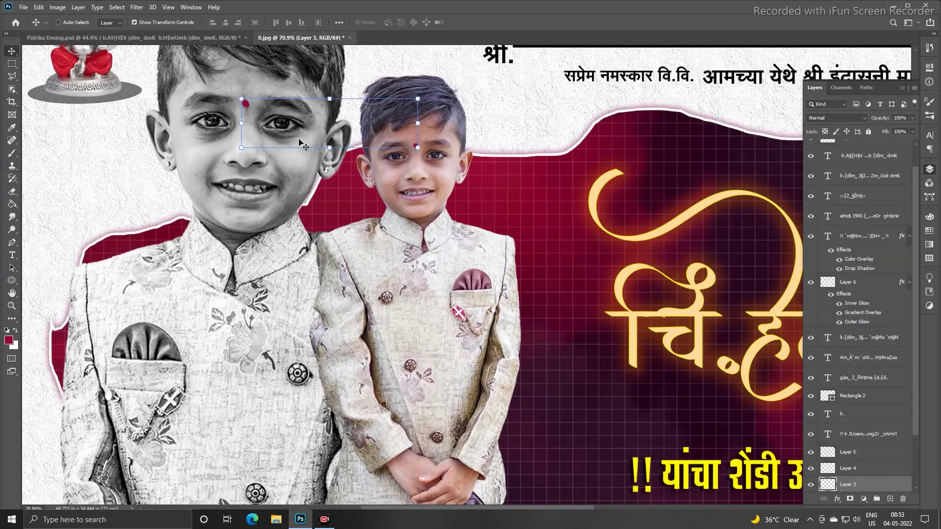
key("ctrl+u")
left_click_drag(684, 300, 736, 278)
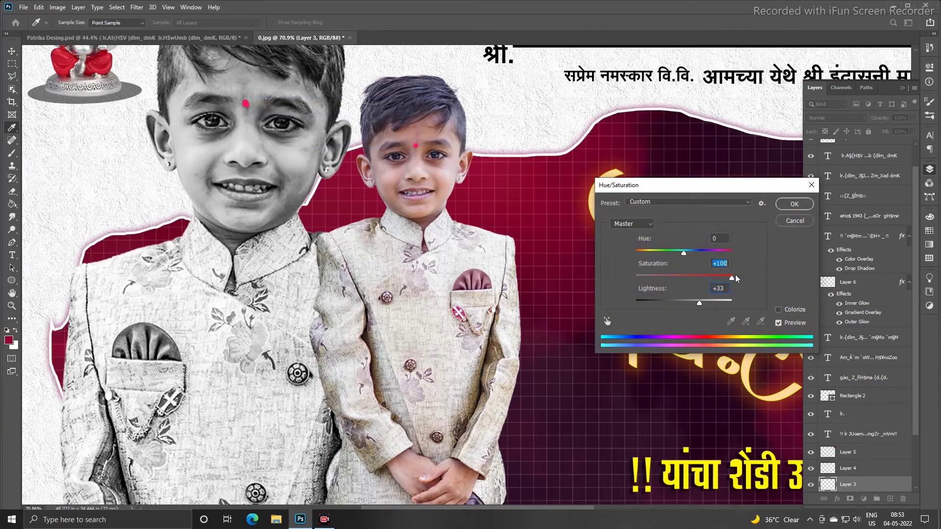
key("Return")
- Compare the large black-and-white portrait and the overall card in 0.jpg with the version in Patrika Desing.psd
scroll(533, 255, "down", 2)
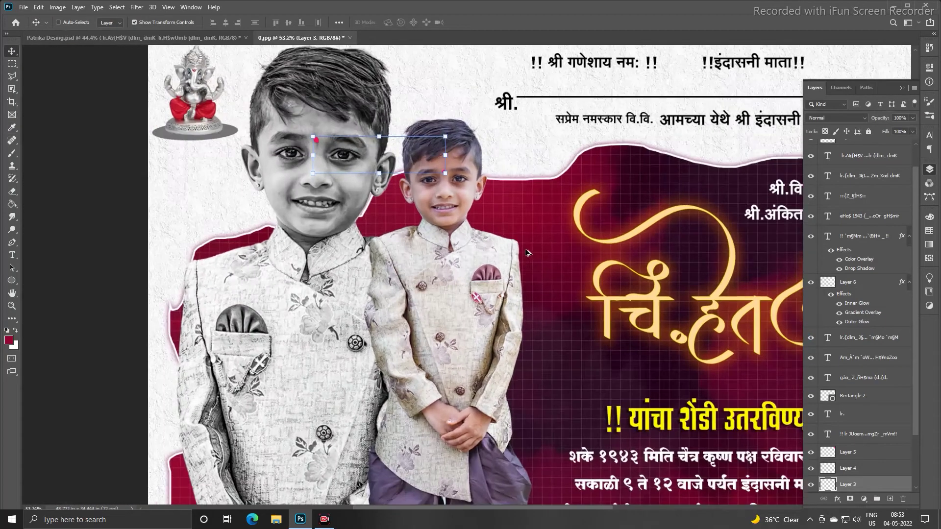
right_click(268, 96)
left_click(283, 102)
scroll(284, 105, "up", 4)
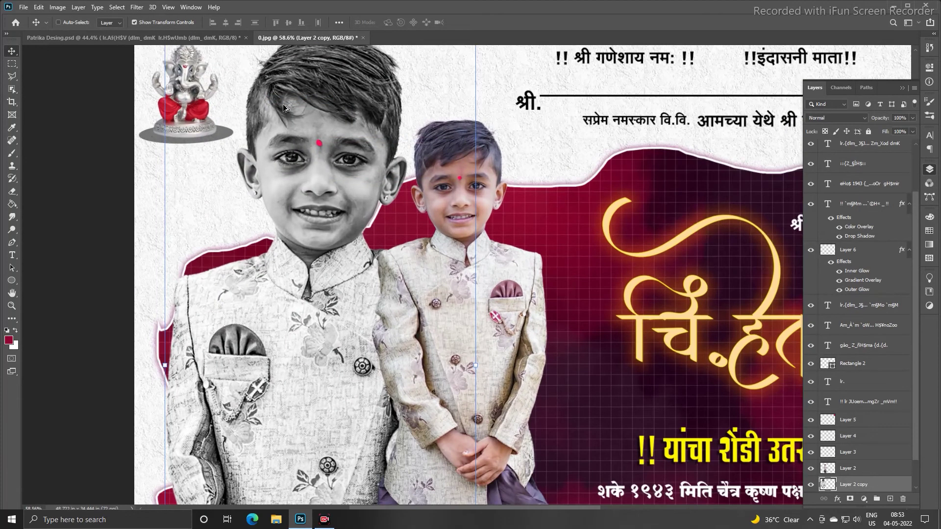
left_click(230, 37)
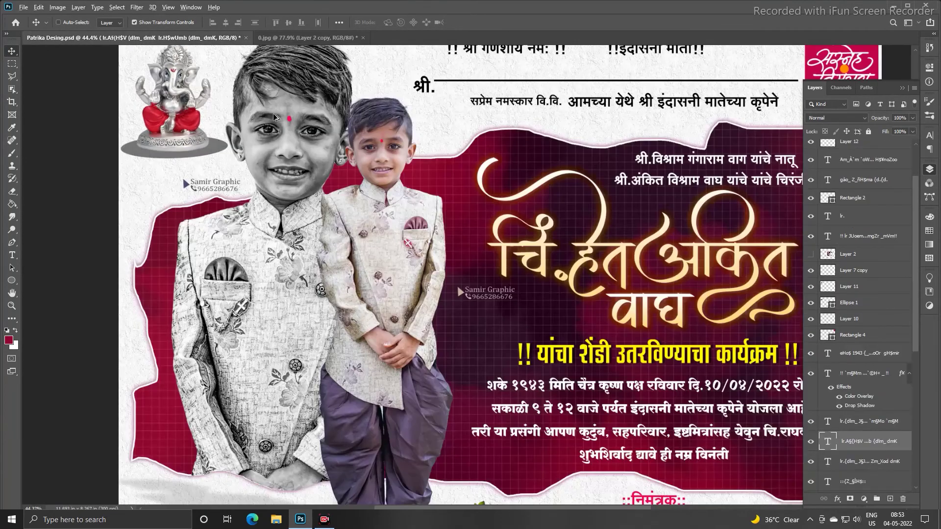
scroll(273, 114, "up", 2)
left_click(260, 39)
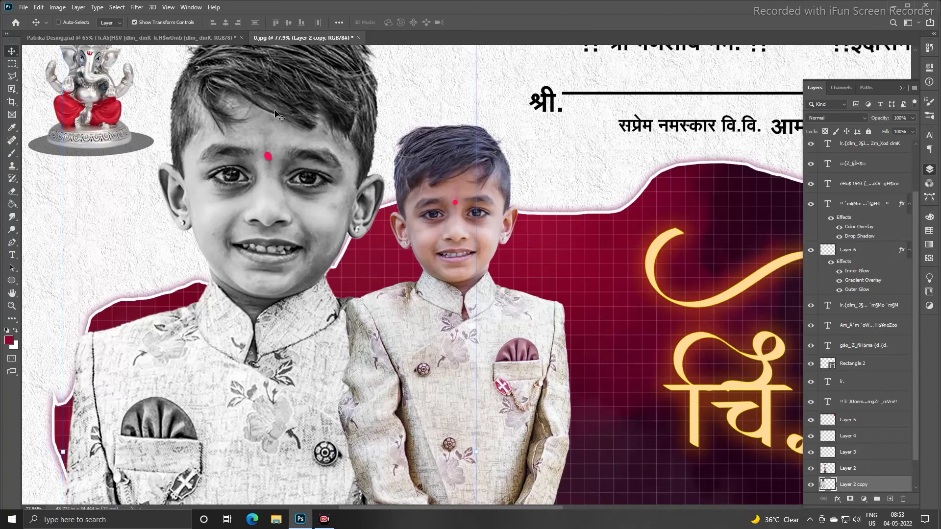
scroll(276, 115, "down", 4)
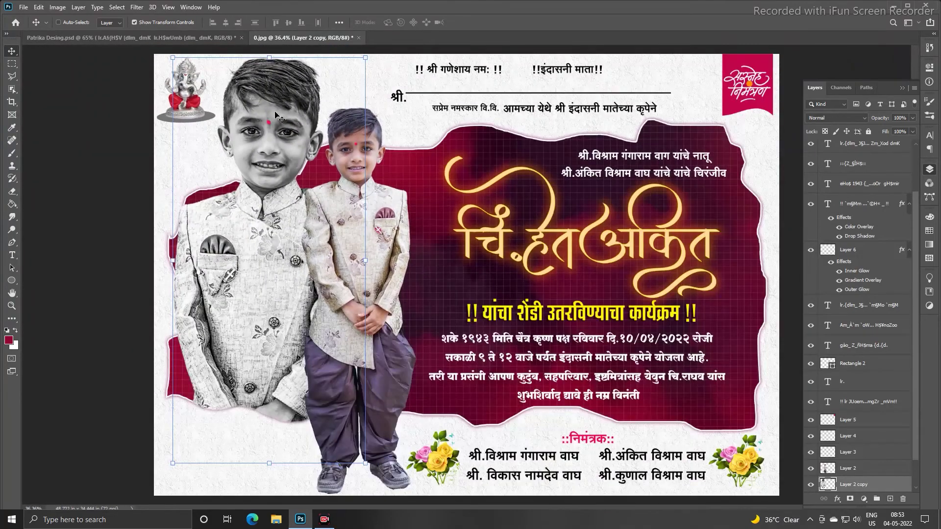
scroll(350, 197, "down", 1)
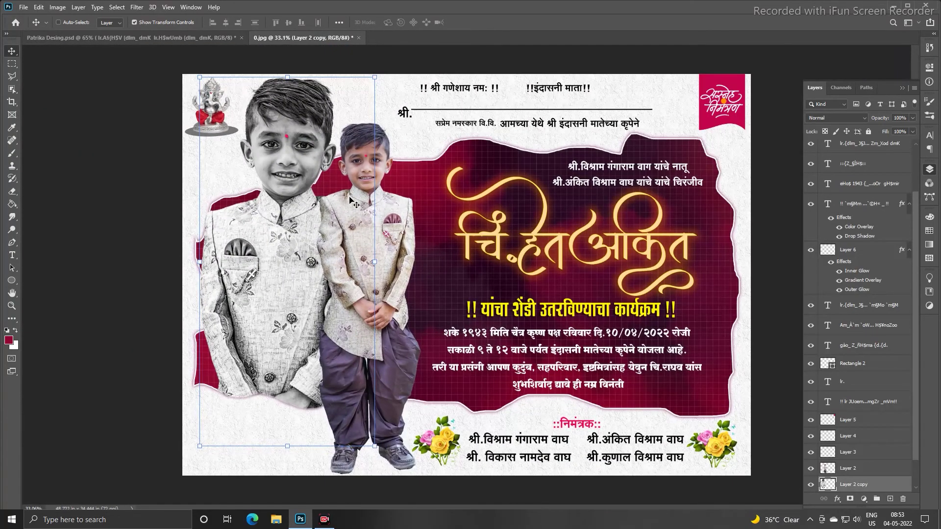
scroll(349, 196, "down", 1)
- Paint a soft round brush spot on a new layer beside the boy's shoes and darken it to black
left_click(401, 217, "ctrl")
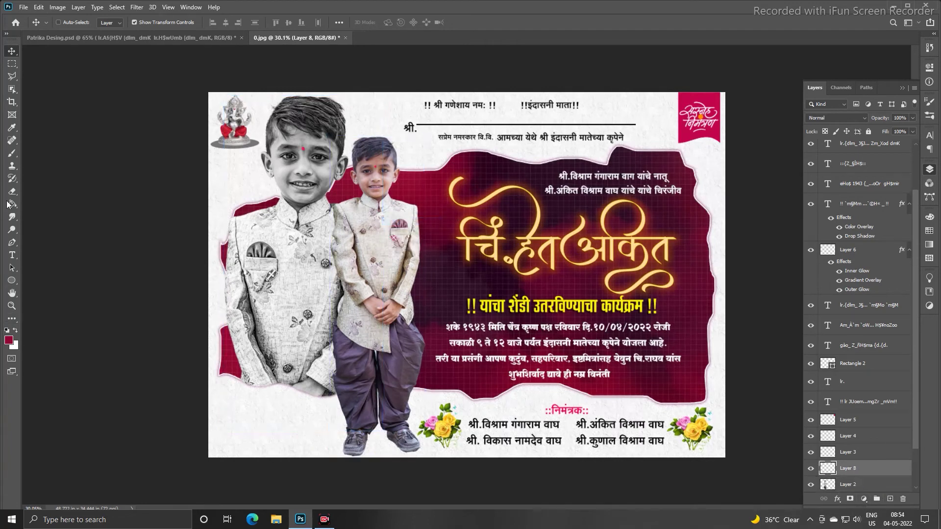
left_click(12, 153)
left_click_drag(352, 381, 349, 367)
left_click(309, 422)
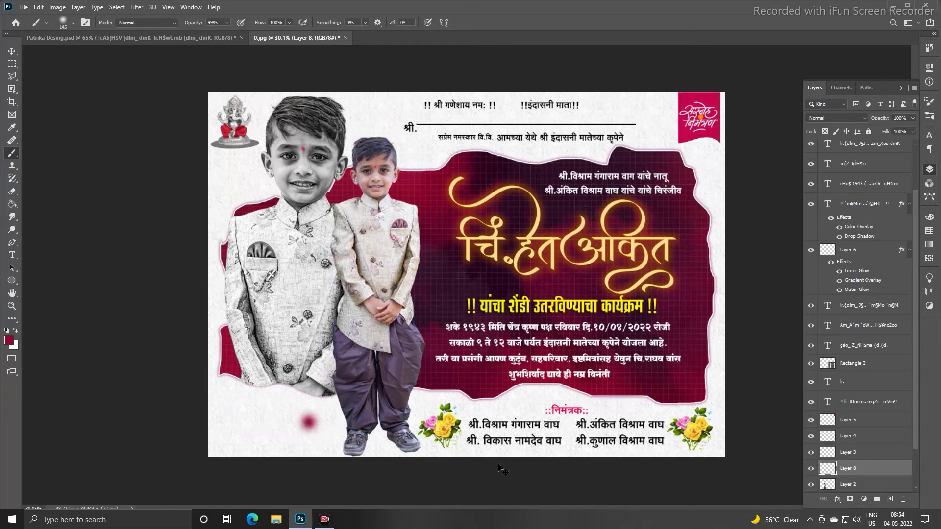
key("ctrl+u")
key("Escape")
- Stretch the black spot into a wide, flat shadow under the boy's shoes, behind his colour photo, at 41% layer opacity
key("v")
left_click_drag(365, 424, 407, 445)
key("ctrl+t")
key("Return")
key("ctrl+[")
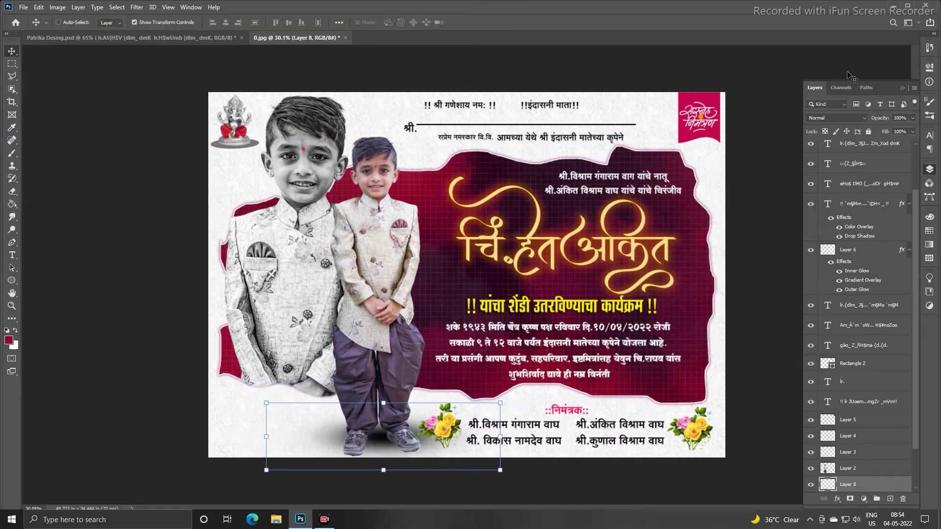
left_click_drag(882, 120, 853, 121)
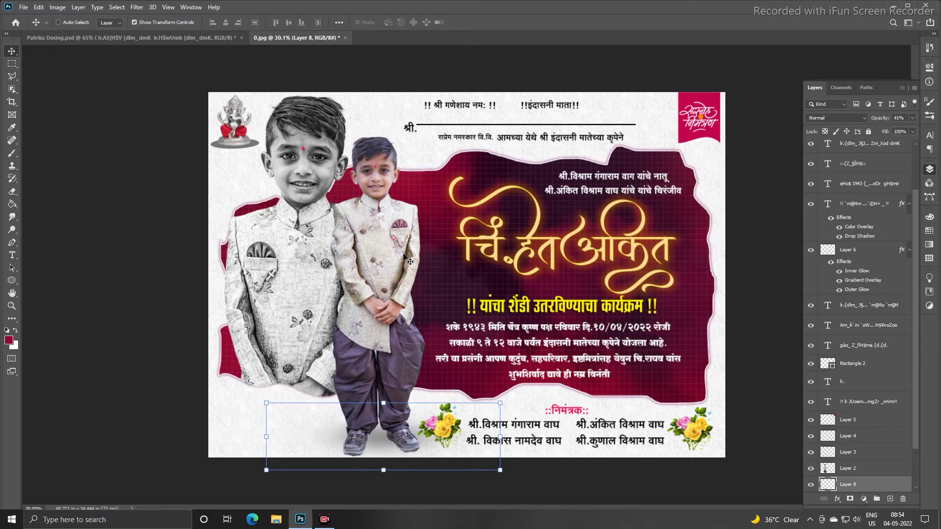
- Duplicate the boy's full-length colour photo and skew the copy down to the left so it lies flat from his feet
right_click(392, 241)
left_click(412, 246)
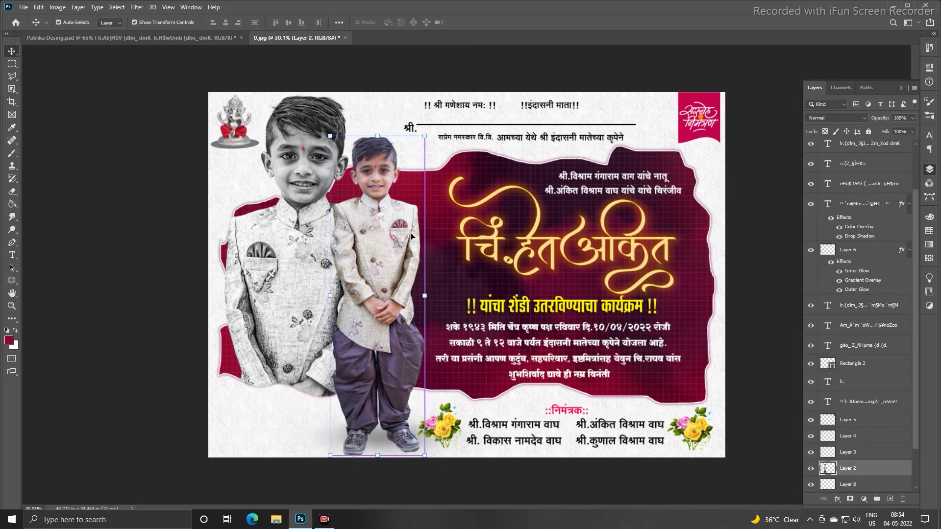
key("ctrl+j")
left_click_drag(376, 135, 244, 366)
key("Return")
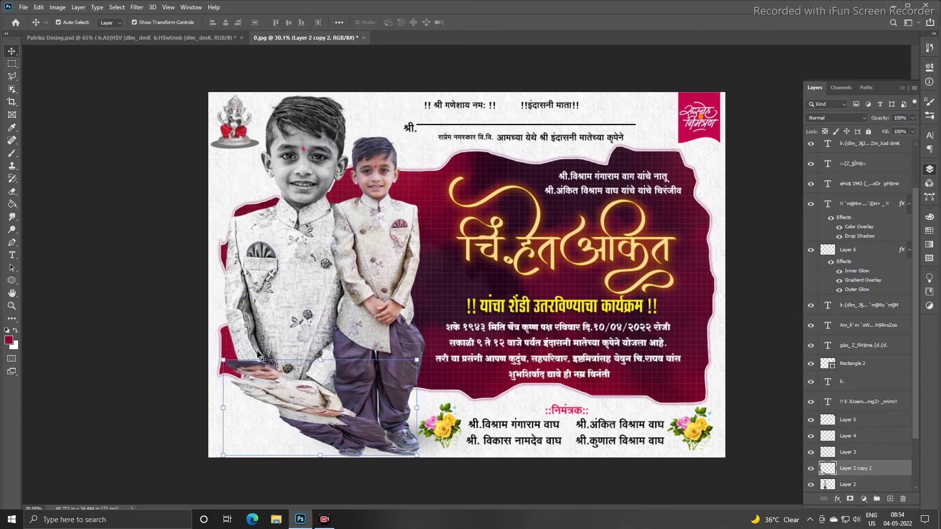
- Turn the skewed copy into a faint cast shadow by blackening it, sending it behind the colour photo and setting opacity to 6%
key("ctrl+u")
left_click_drag(683, 303, 509, 308)
key("Return")
key("v")
key("ctrl+bracketleft")
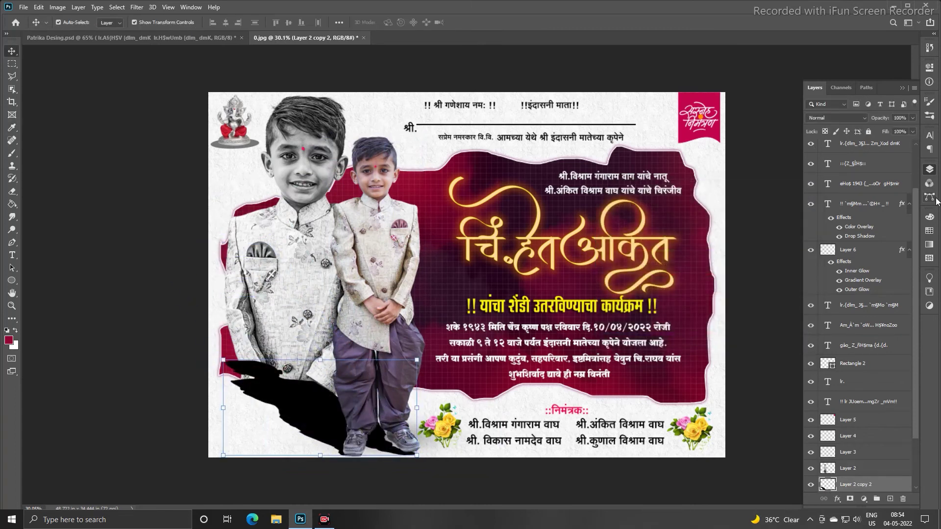
left_click_drag(879, 120, 834, 128)
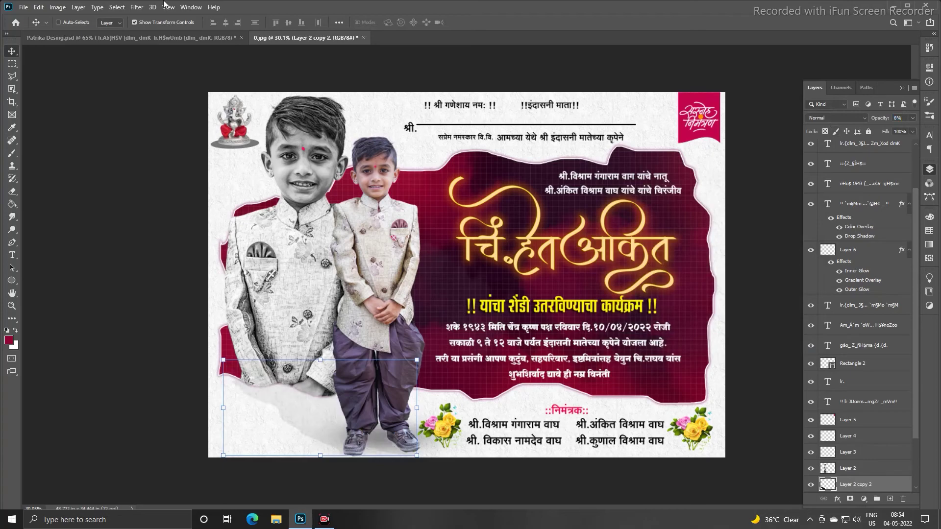
- Flatten the cast shadow and slant it further left to match the one in Patrika Desing.psd
left_click(176, 38)
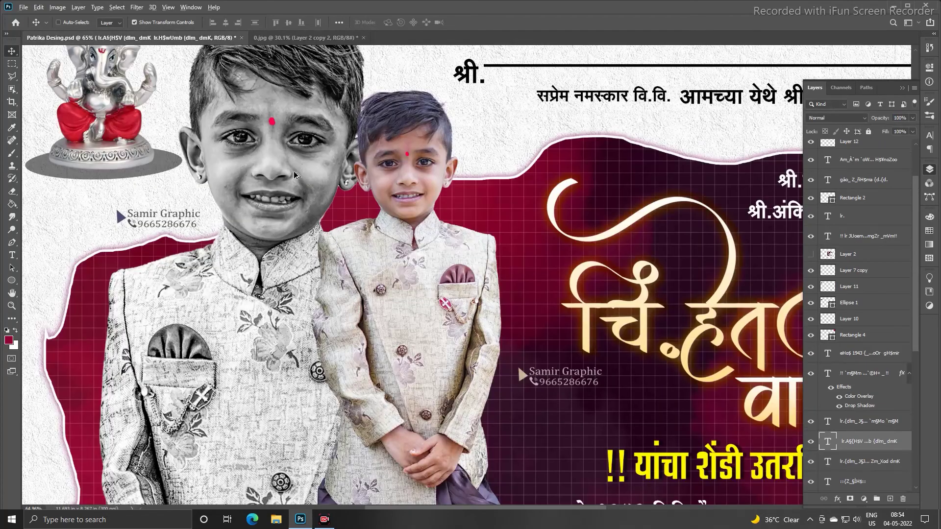
scroll(300, 177, "down", 4)
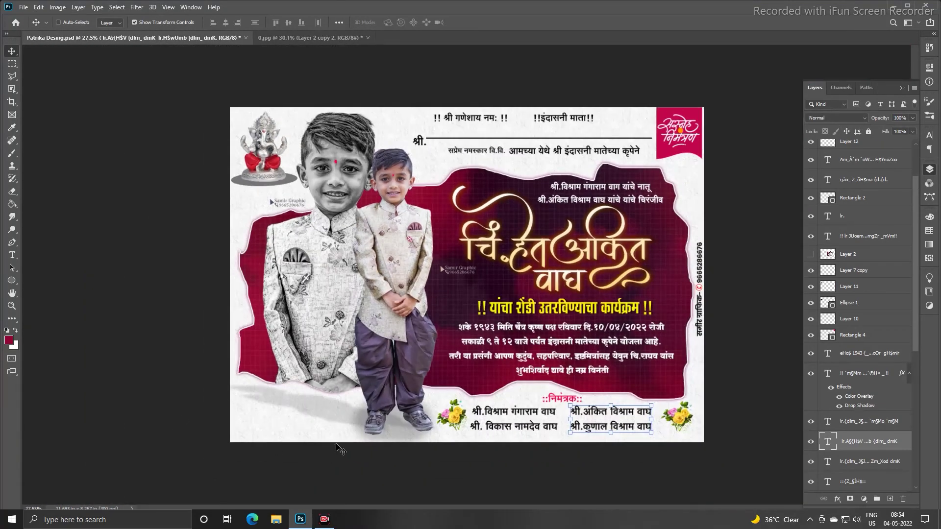
left_click(304, 38)
key("ctrl+t")
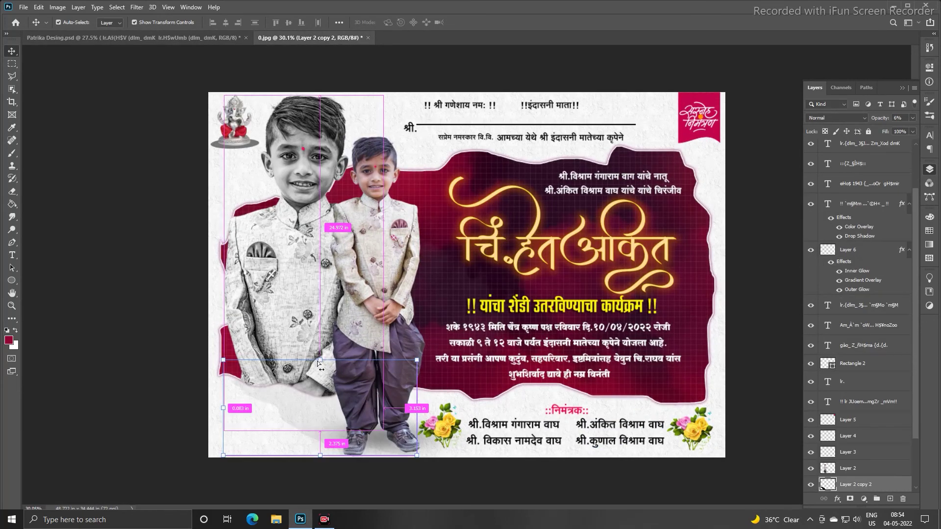
left_click_drag(316, 361, 306, 368)
key("Return")
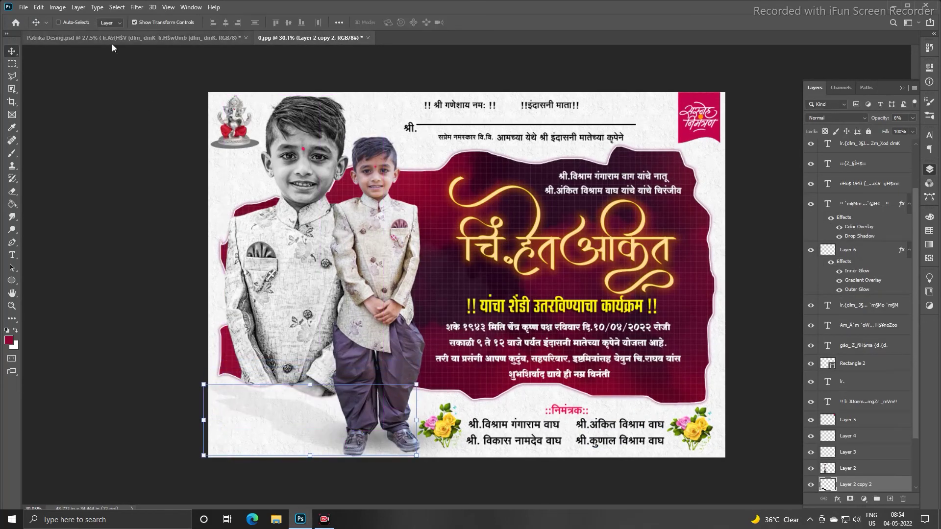
- Compare the finished shadow and whole card layout in 0.jpg with Patrika Desing.psd
left_click(132, 38)
scroll(417, 186, "down", 3)
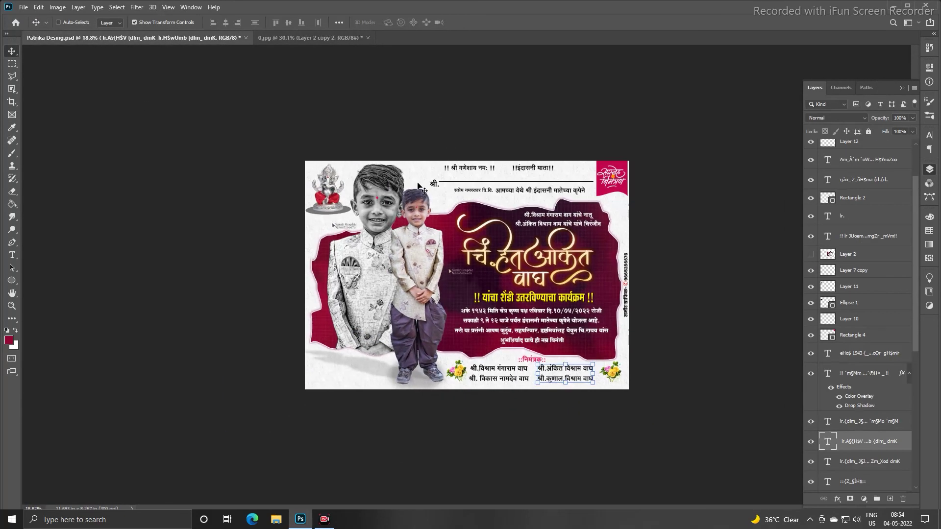
left_click(328, 38)
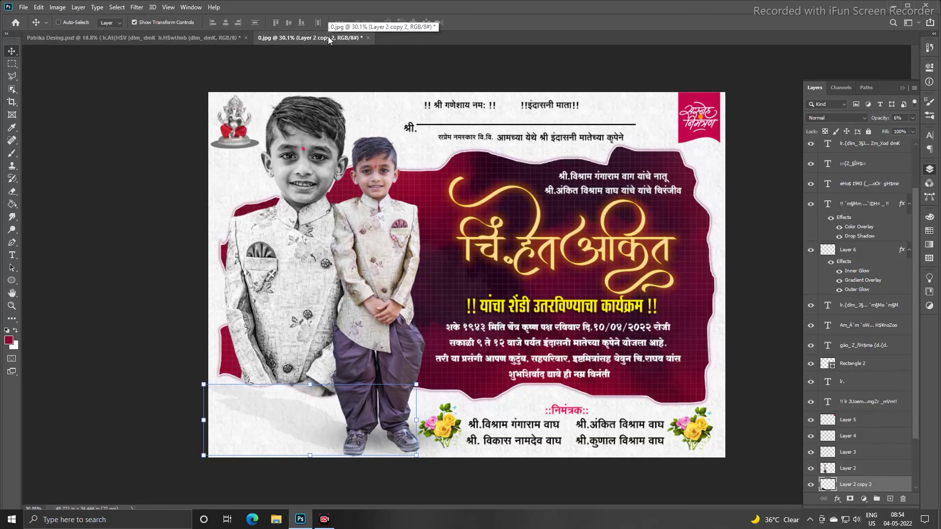
scroll(348, 93, "down", 1)
left_click(167, 38)
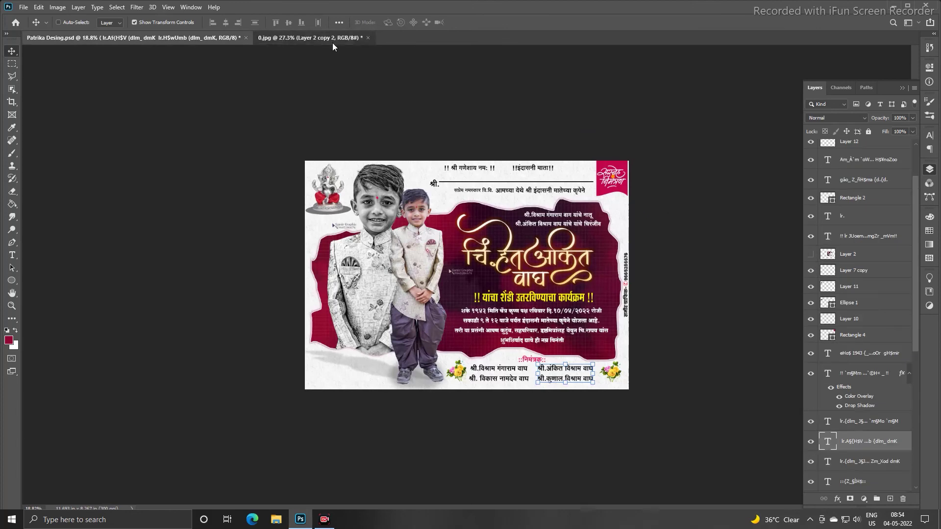
left_click(333, 38)
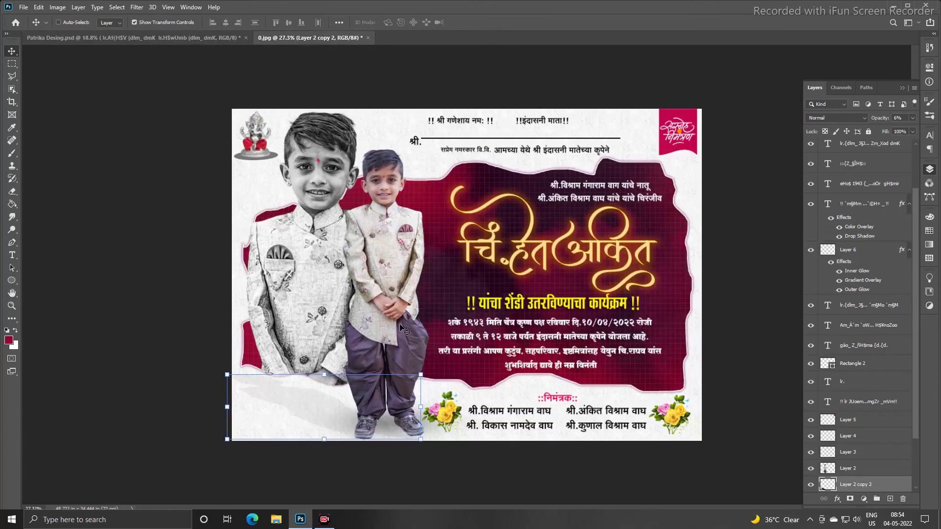